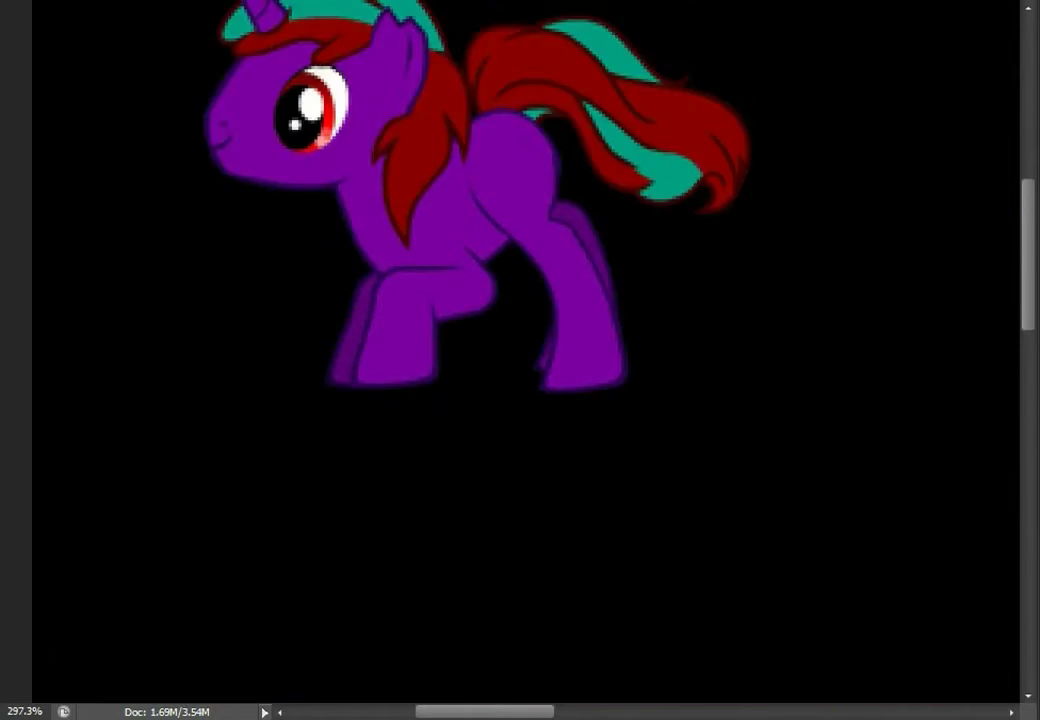
Trace a pen path along both edges of the pointed purple bang beside the blue pony's larger eye
scroll(520, 360, "down", 6)
scroll(210, 150, "up", 10)
scroll(520, 360, "down", 6)
scroll(900, 600, "up", 5)
scroll(520, 360, "left", 5)
scroll(520, 360, "down", 3)
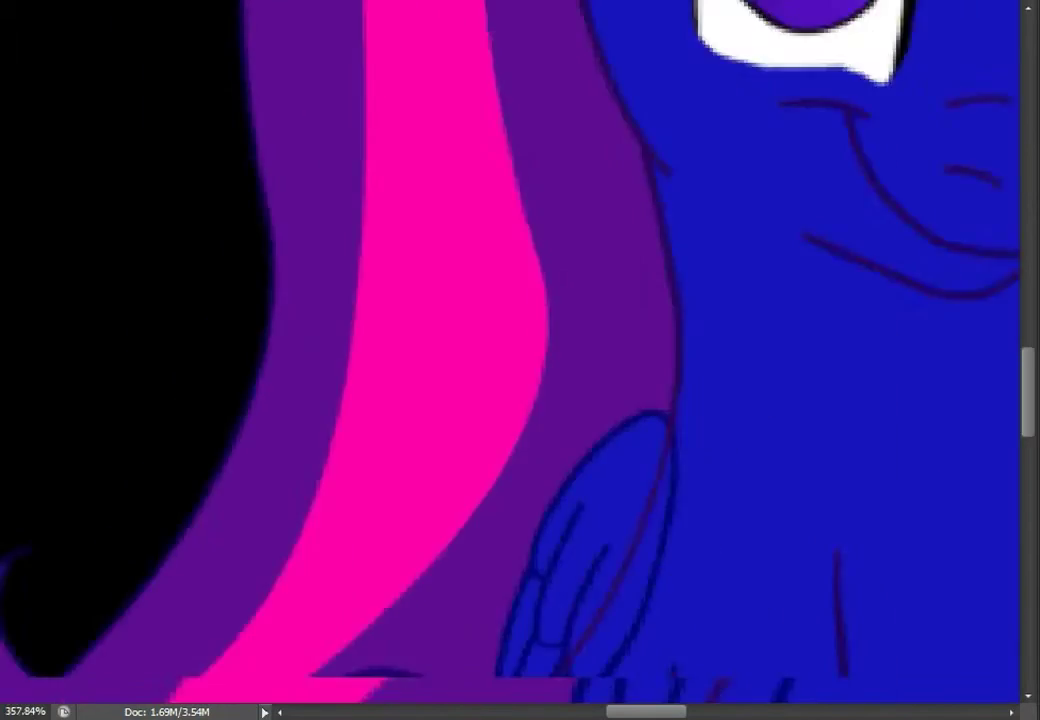
scroll(520, 360, "up", 4)
scroll(480, 604, "down", 2)
left_click_drag(480, 604, 510, 697)
scroll(488, 687, "down", 3)
scroll(510, 352, "down", 3)
scroll(497, 297, "up", 4)
left_click_drag(497, 297, 606, 455)
Stroke the pointed bang's path with the dark red Brush, with Simulate Pressure on
right_click(606, 455)
key("Escape")
right_click(576, 455)
key("Escape")
scroll(576, 455, "down", 2)
right_click(592, 455)
left_click(638, 372)
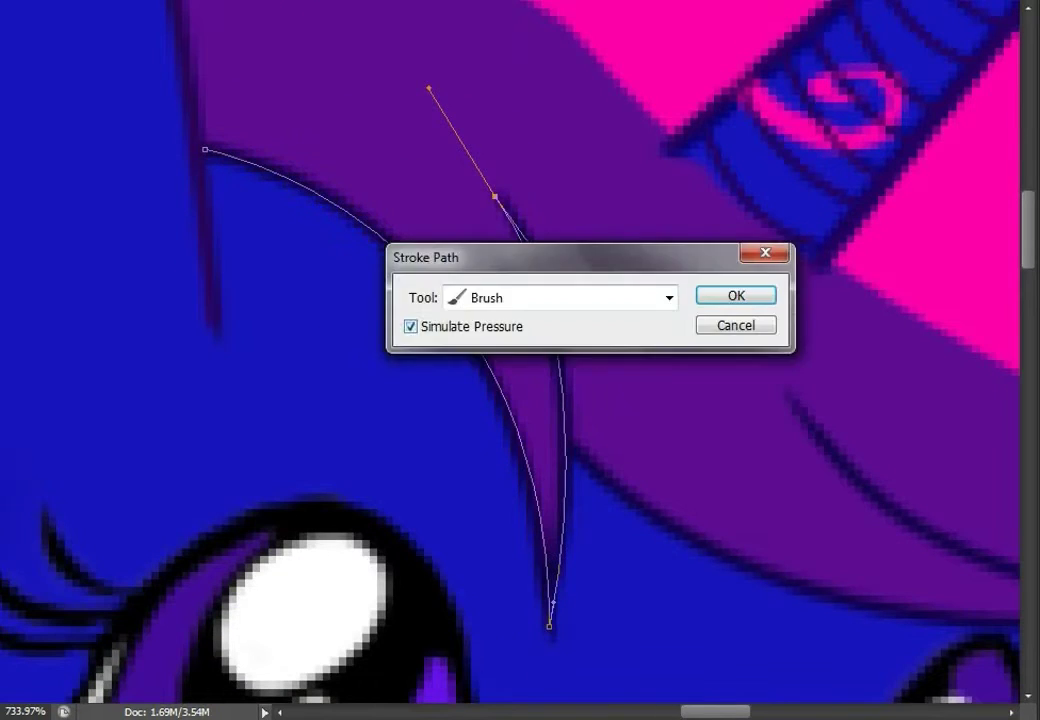
key("Return")
Trace the fringe's lower edge above the smaller eye up to its curled end and stroke the path with the Brush, Simulate Pressure on
scroll(520, 400, "down", 4)
scroll(520, 400, "right", 8)
left_click(146, 240)
left_click_drag(836, 344, 873, 304)
left_click_drag(835, 343, 507, 412)
left_click_drag(100, 622, 275, 389)
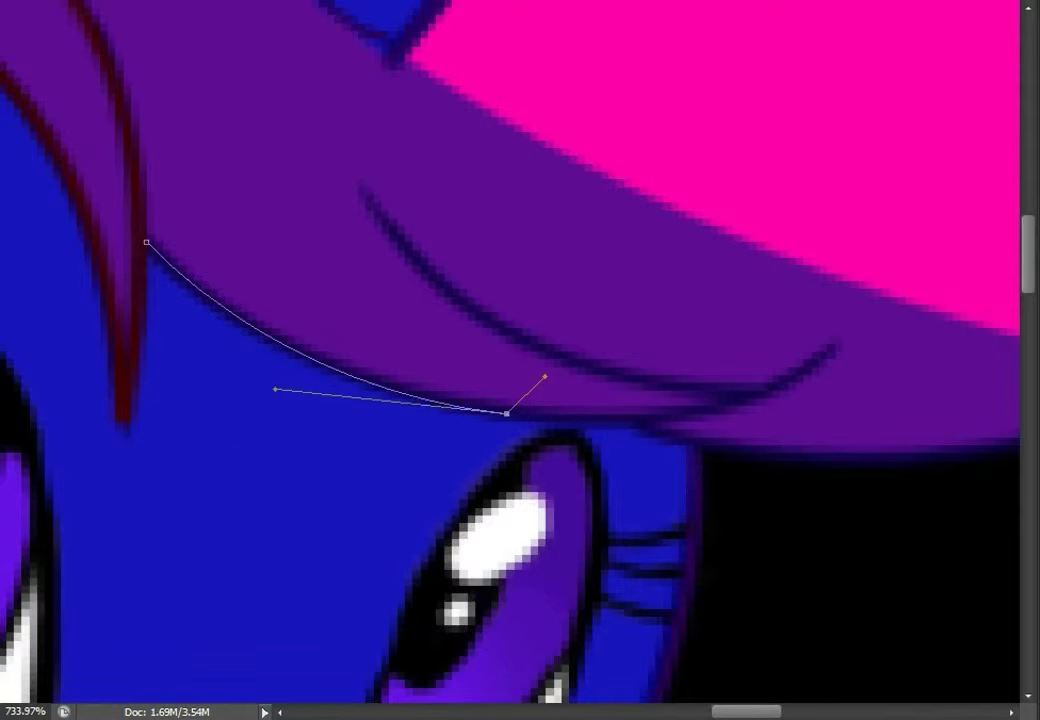
left_click_drag(827, 343, 871, 291)
left_click_drag(784, 395, 725, 444)
right_click(652, 362)
left_click(698, 280)
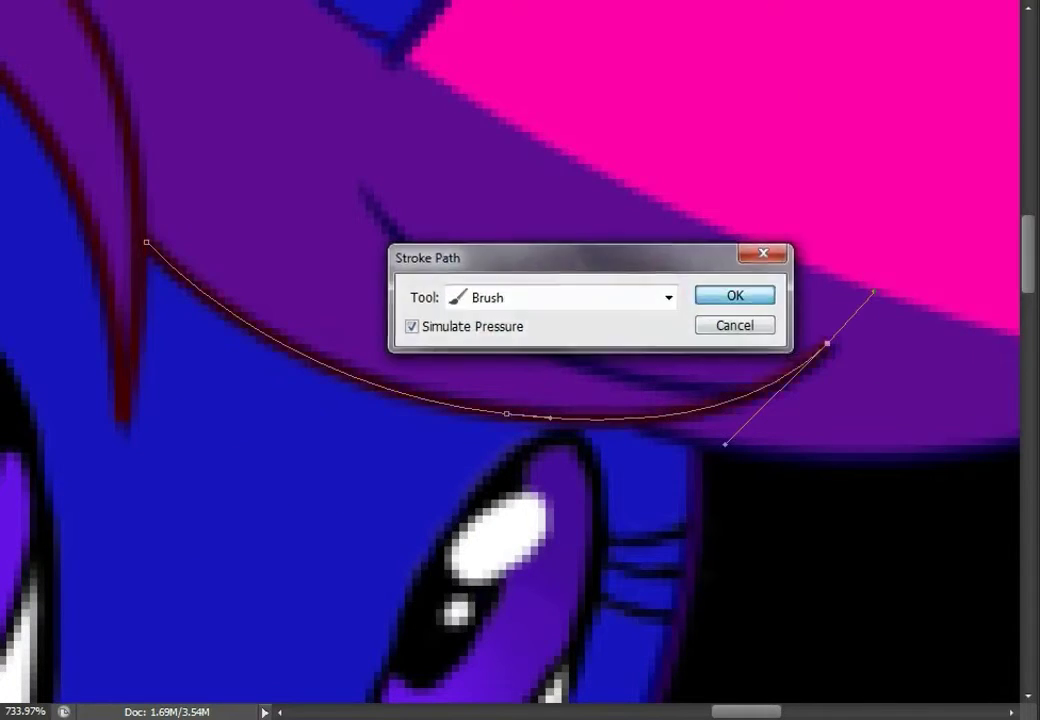
key("Return")
Trace the curved inner hair line of the purple fringe and stroke the path with the Brush
left_click(358, 187)
left_click_drag(740, 390, 824, 388)
left_click_drag(661, 392, 475, 393)
right_click(475, 393)
left_click(530, 520)
key("Return")
Trace a new path along the fringe's lower purple edge and around the outer curve of its pink stripe
scroll(552, 508, "down", 3)
scroll(552, 508, "up", 4)
left_click_drag(552, 508, 466, 389)
left_click(466, 389)
left_click_drag(766, 432, 840, 408)
scroll(840, 408, "right", 3)
mouse_move(877, 339)
left_mouse_down()
mouse_move(866, 360)
mouse_move(680, 442)
left_mouse_up()
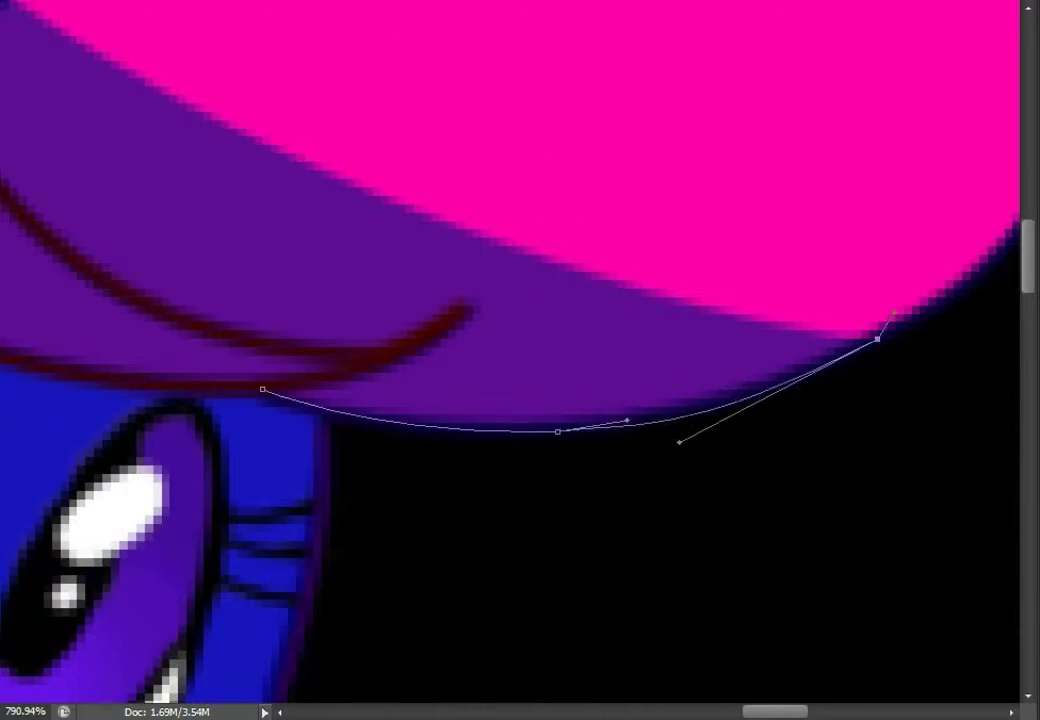
scroll(680, 442, "down", 1)
scroll(680, 442, "up", 2)
scroll(680, 442, "right", 3)
left_click_drag(760, 218, 745, 392)
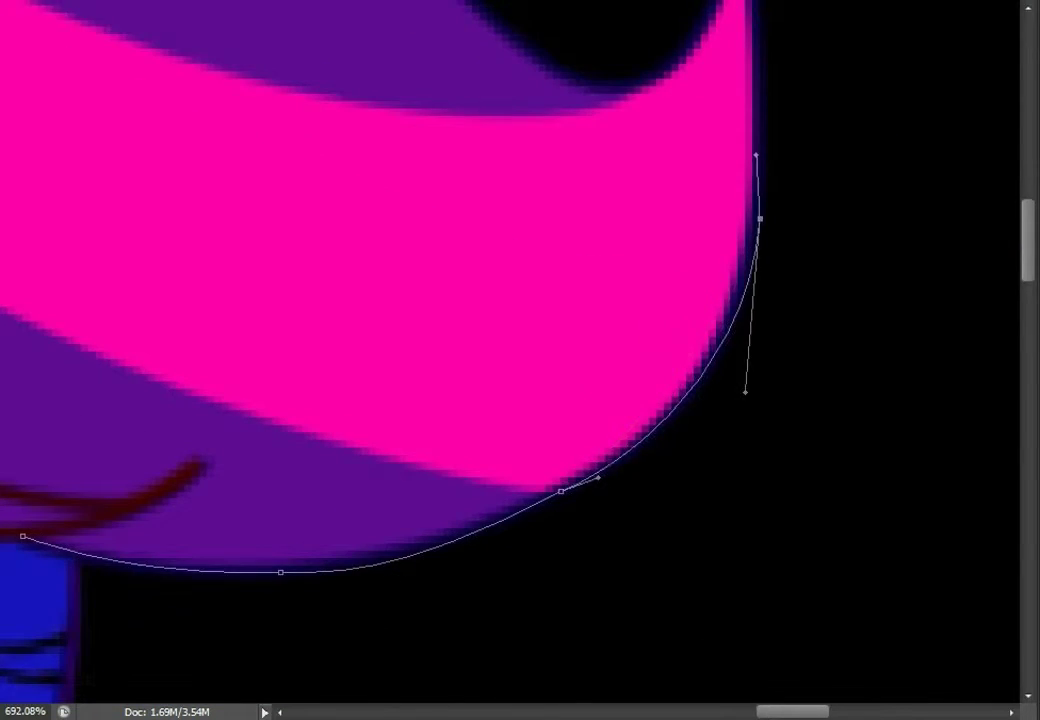
Continue the fringe path over the upturned pink tip and fit its anchor to the point
scroll(745, 392, "up", 3)
left_click_drag(745, 85, 757, 106)
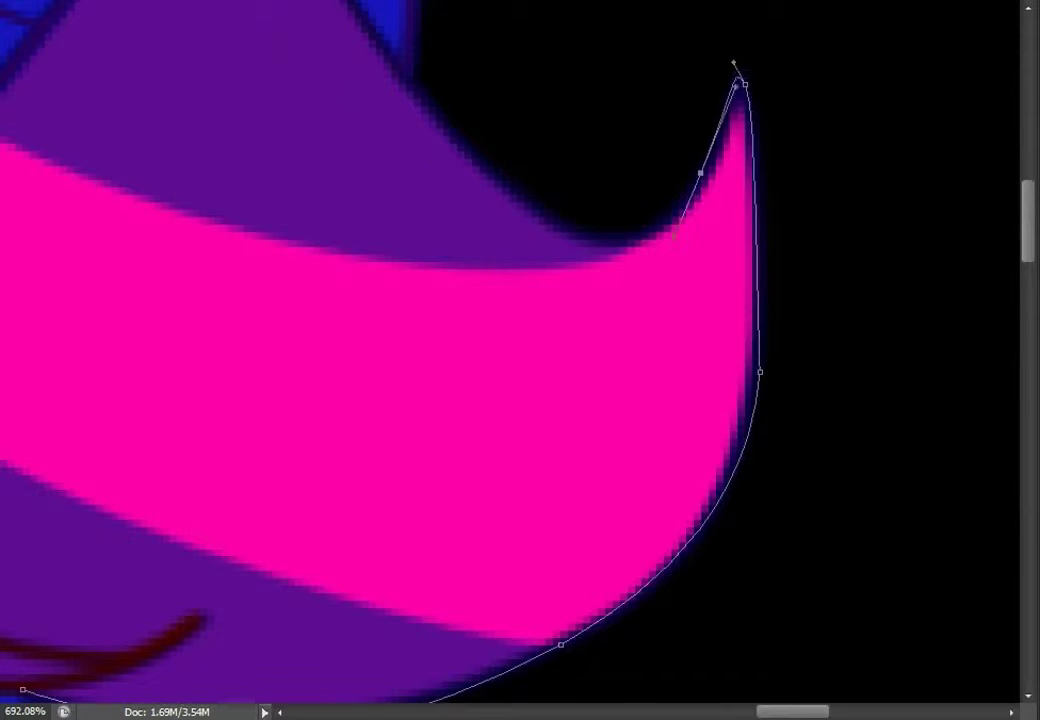
scroll(739, 72, "up", 5)
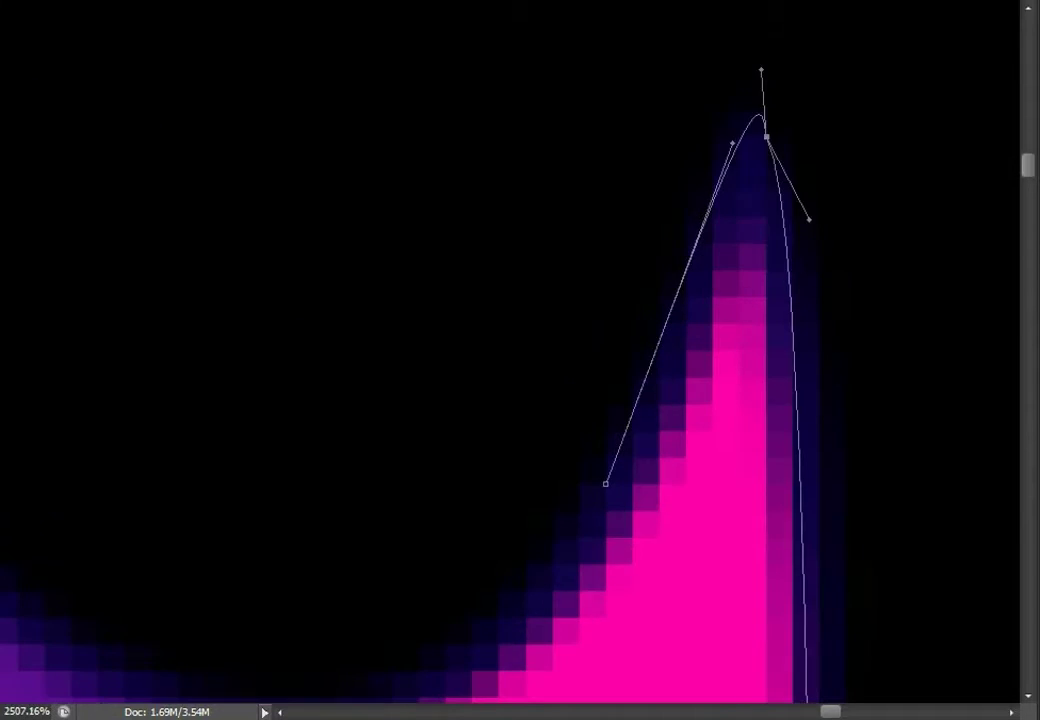
left_click_drag(766, 137, 777, 167)
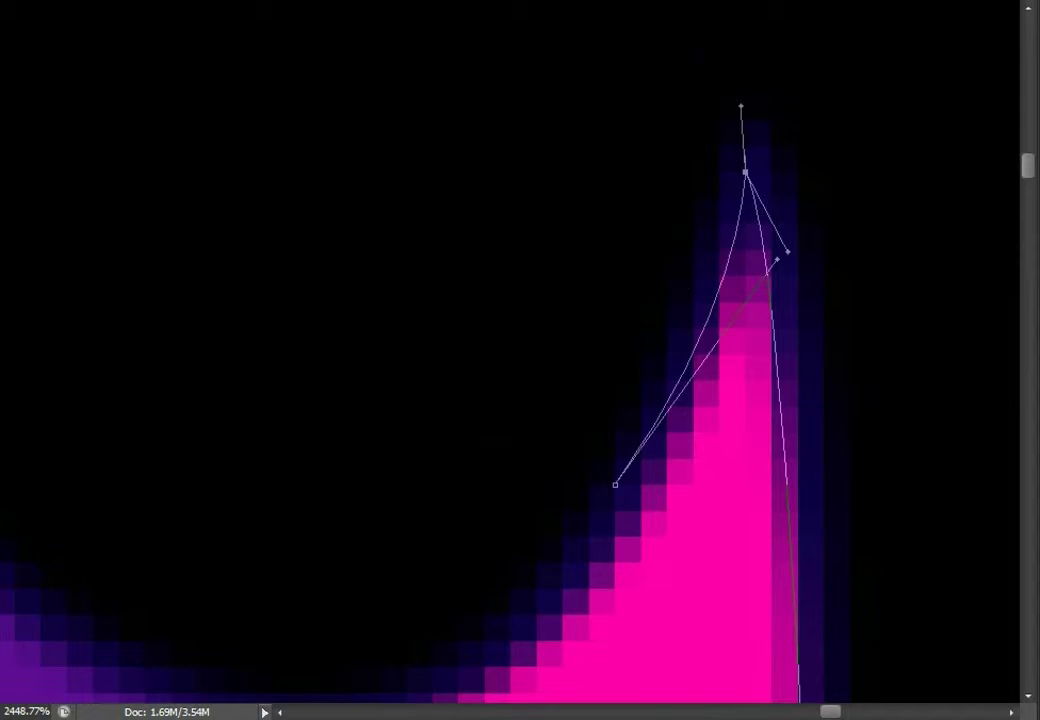
Continue the fringe path through the dip and up the purple edge to the horn
scroll(777, 167, "down", 4)
left_click_drag(506, 395, 441, 353)
scroll(506, 395, "up", 3)
left_click_drag(323, 399, 300, 380)
scroll(323, 399, "left", 4)
left_click_drag(348, 167, 336, 128)
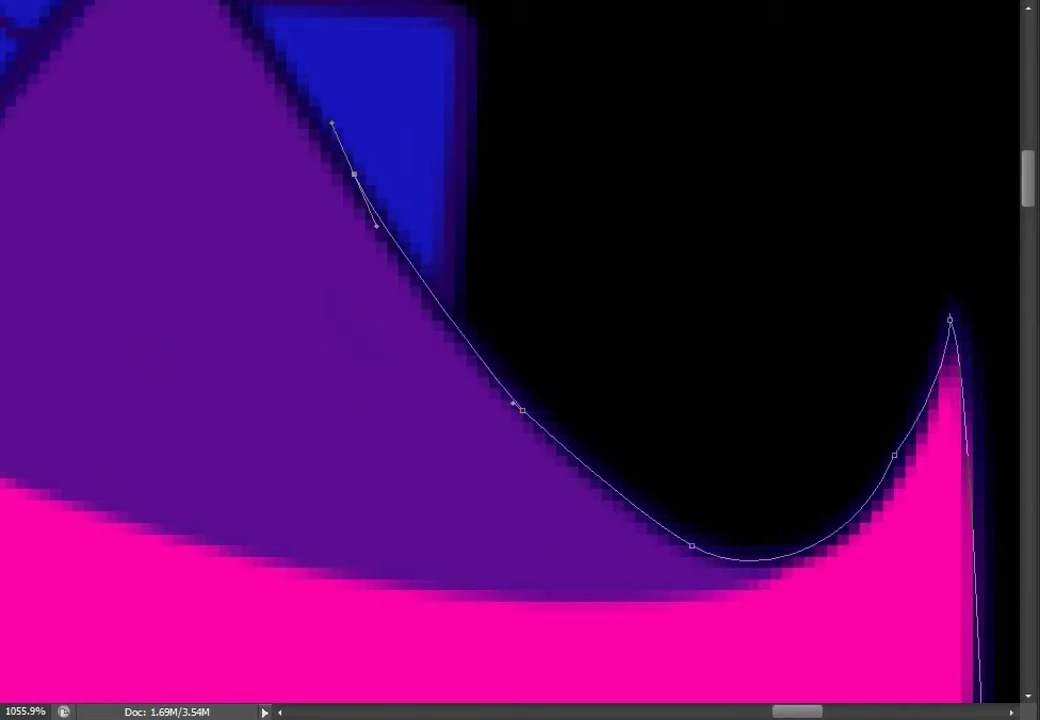
scroll(348, 167, "up", 4)
scroll(348, 167, "left", 3)
scroll(316, 427, "up", 6)
left_click_drag(316, 427, 343, 437)
Stroke the outer fringe path with the Brush, with Simulate Pressure off
scroll(343, 437, "down", 4)
right_click(650, 225)
left_click(722, 371)
scroll(520, 360, "down", 3)
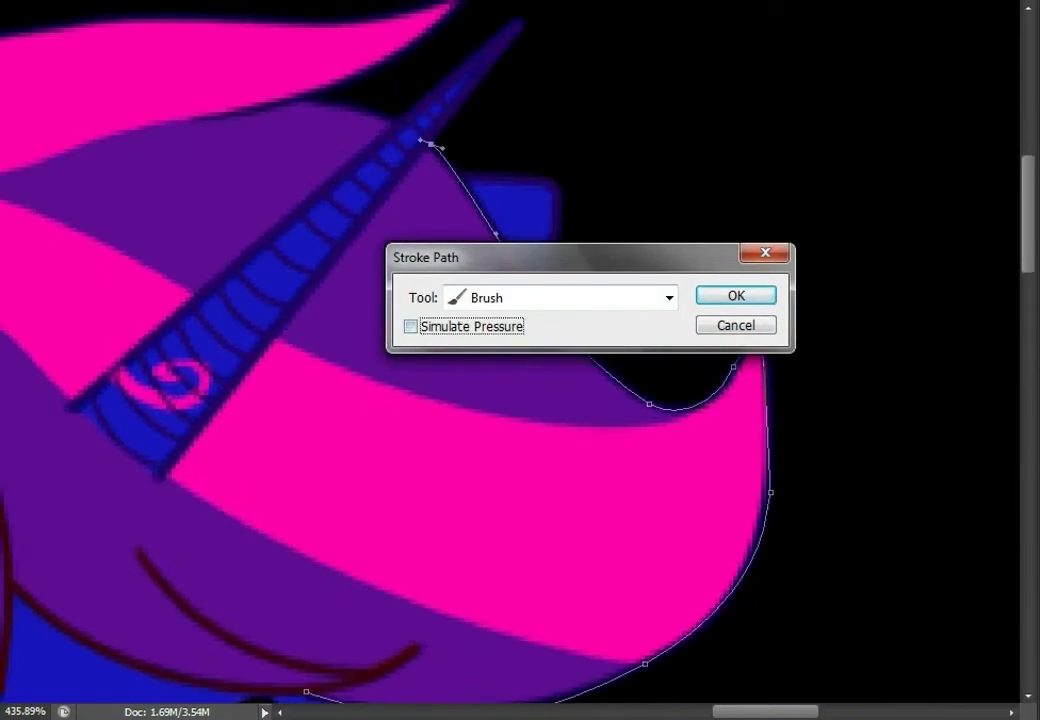
key("Return")
Trace the short purple hair edge between the horn and the upper pink strand, and stroke it with the Brush
scroll(520, 360, "up", 3)
scroll(650, 370, "up", 3)
scroll(650, 370, "down", 5)
scroll(579, 265, "left", 2)
left_click(579, 265)
left_click_drag(411, 229, 345, 228)
right_click(480, 193)
left_click(557, 332)
key("Return")
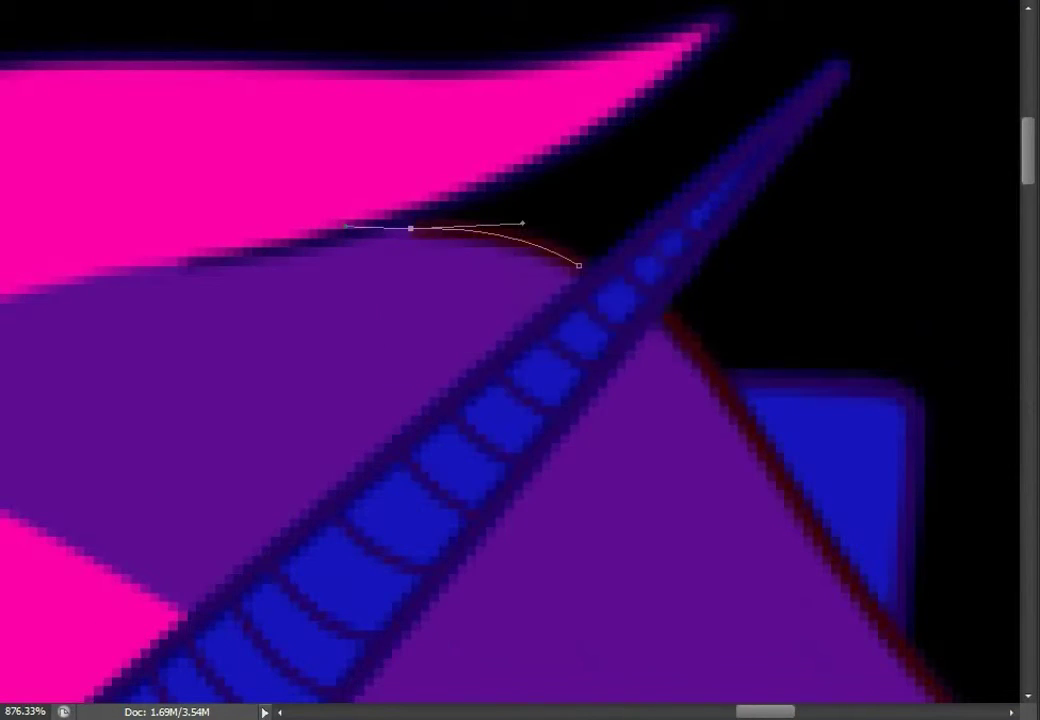
Trace a path along the lower edge of the upper pink strand out to its tip
scroll(570, 270, "down", 3)
scroll(458, 262, "up", 3)
left_click(411, 273)
left_click_drag(561, 227, 579, 214)
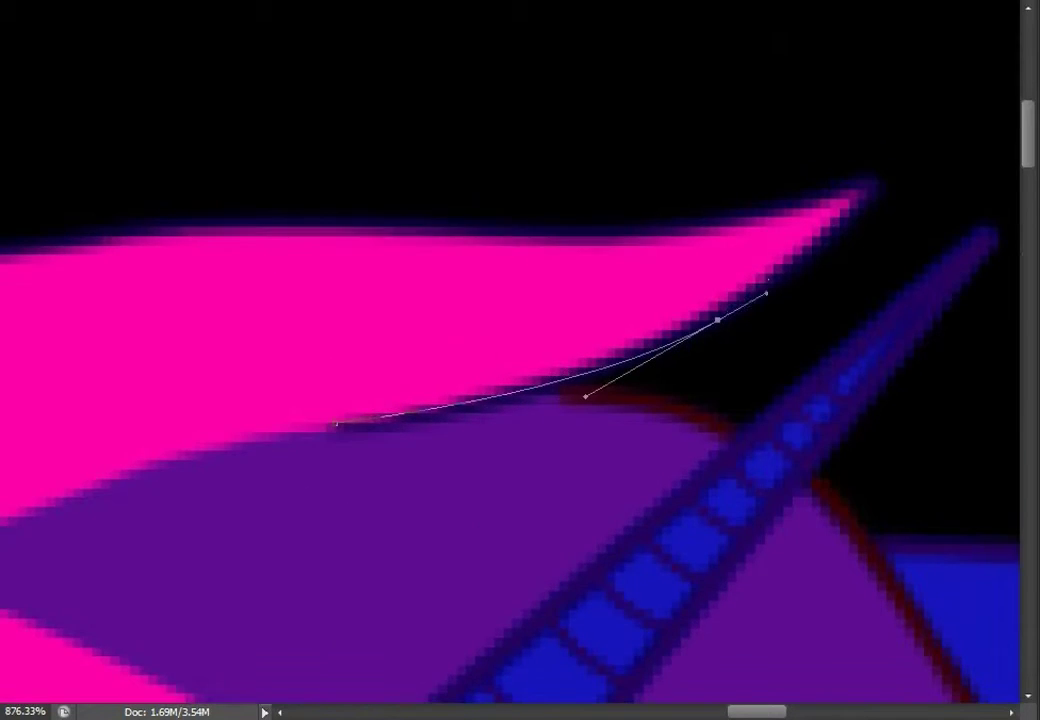
scroll(520, 360, "up", 3)
left_click_drag(876, 273, 811, 284)
left_click(876, 273)
Shape the path around the pink strand's tip and start it back along the upper edge
scroll(838, 275, "up", 4)
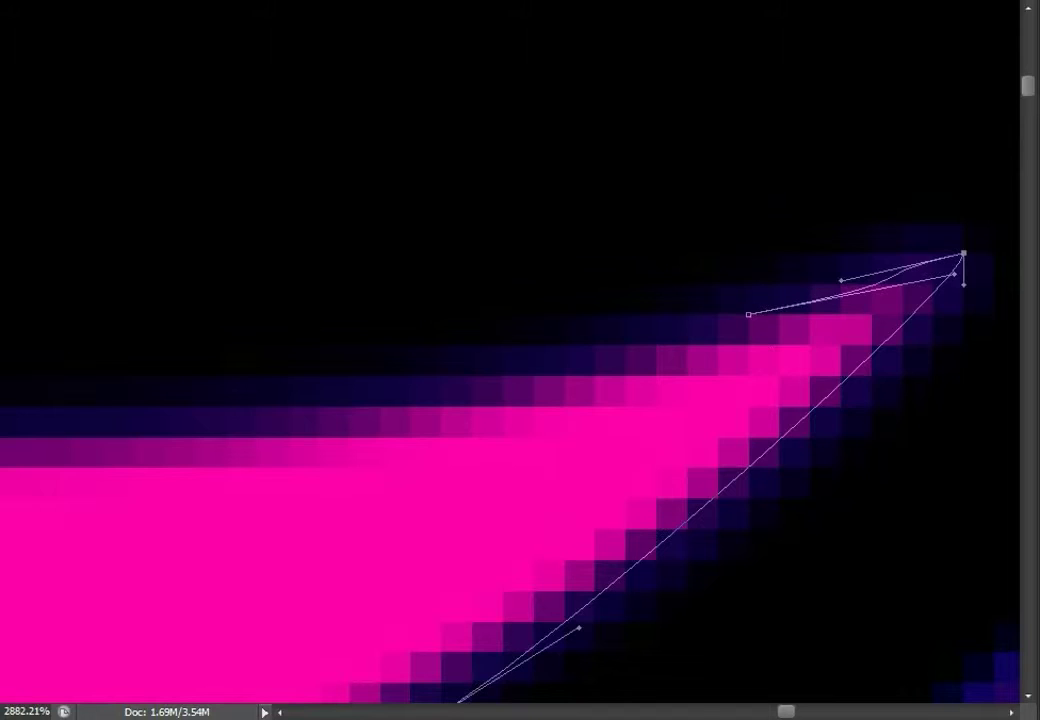
left_click_drag(841, 281, 952, 269)
scroll(960, 256, "down", 3)
scroll(868, 290, "up", 2)
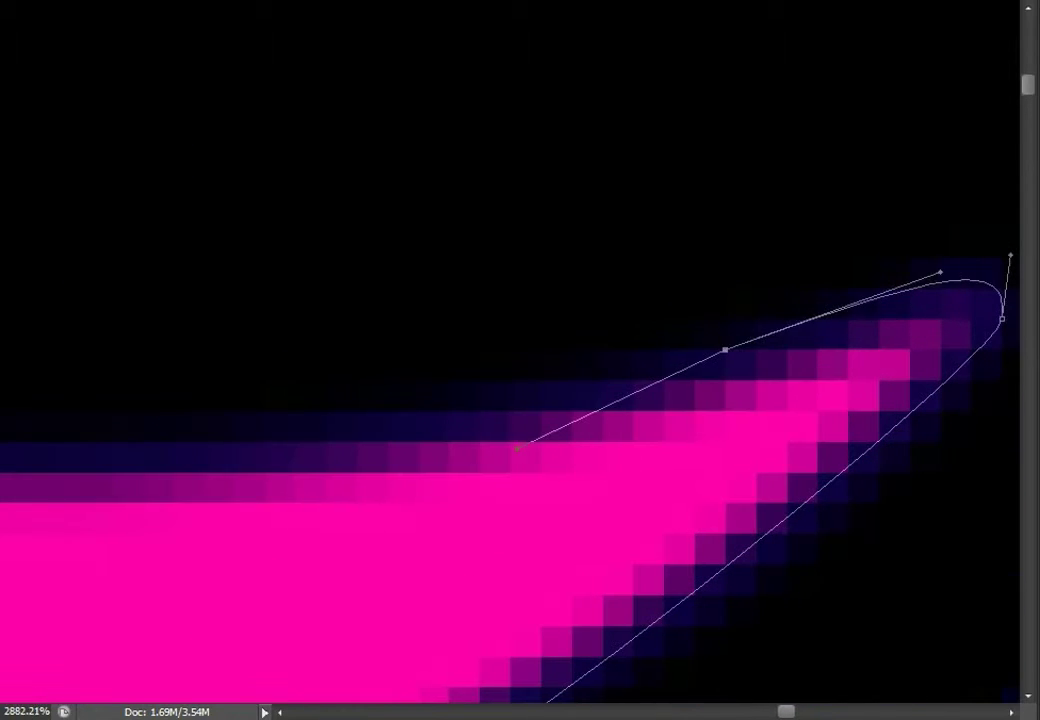
scroll(871, 272, "down", 1)
left_click_drag(610, 346, 778, 290)
left_click_drag(471, 399, 325, 404)
scroll(602, 451, "down", 3)
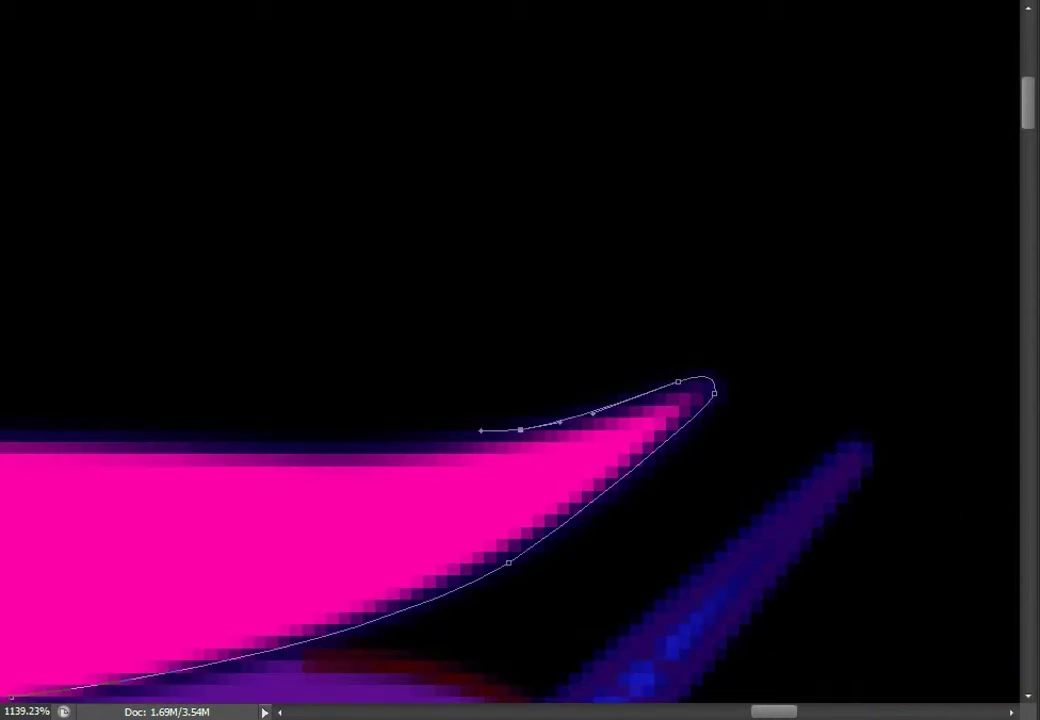
Continue the path along the pink strand's upper edge and down to its base beside the purple tuft
left_click_drag(400, 300, 637, 288)
left_click_drag(139, 438, 93, 450)
left_click_drag(400, 300, 730, 300)
left_click_drag(651, 442, 624, 442)
scroll(900, 455, "down", 2)
left_click_drag(295, 457, 240, 470)
left_click_drag(86, 508, 12, 557)
scroll(200, 480, "up", 2)
scroll(200, 480, "up", 2)
left_click_drag(244, 605, 453, 353)
left_click_drag(442, 412, 499, 341)
Stroke the upper pink strand's outline path with the Brush
scroll(702, 228, "down", 2)
right_click(702, 228)
left_click(770, 262)
scroll(770, 262, "down", 4)
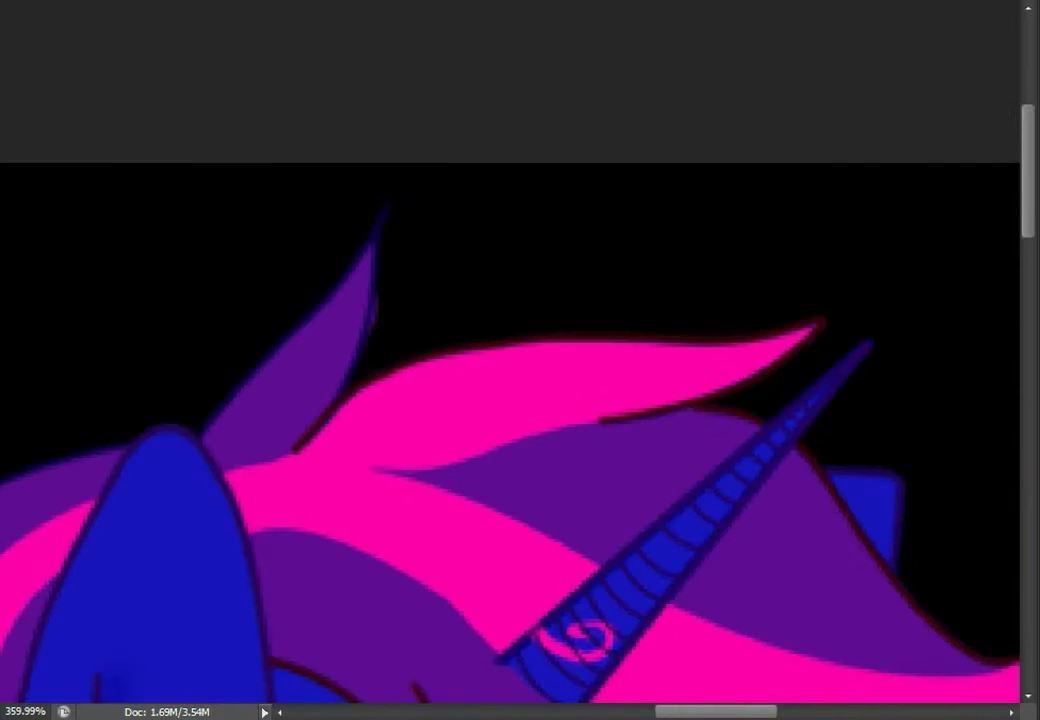
Trace the edge of the upright purple tuft that faces the pink strand up to its tip, and stroke it with the Brush
scroll(696, 465, "up", 4)
scroll(510, 350, "left", 3)
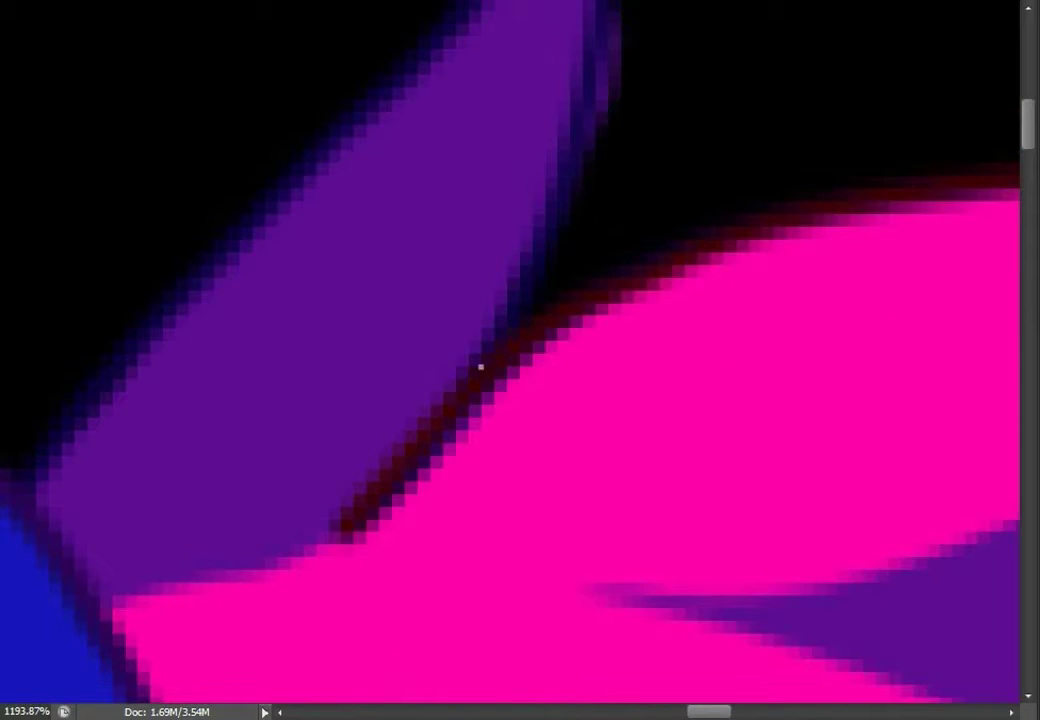
scroll(520, 360, "up", 3)
left_click_drag(622, 309, 585, 464)
scroll(520, 360, "up", 2)
left_click(658, 127)
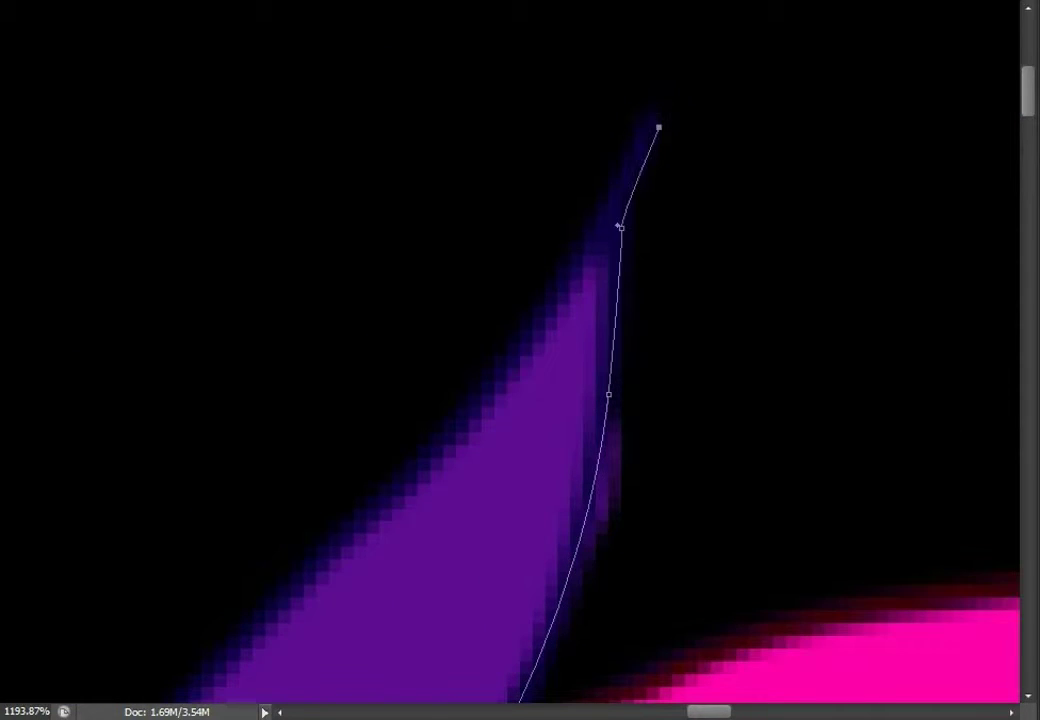
right_click(620, 229)
left_click(700, 372)
key("Return")
Trace the purple tuft's outer edge from its tip down to the ear and stroke it with the Brush, Simulate Pressure on
scroll(670, 135, "down", 3)
scroll(410, 495, "up", 2)
left_click_drag(628, 213, 601, 227)
left_click_drag(480, 362, 462, 396)
left_click_drag(322, 545, 318, 584)
key("ctrl+z")
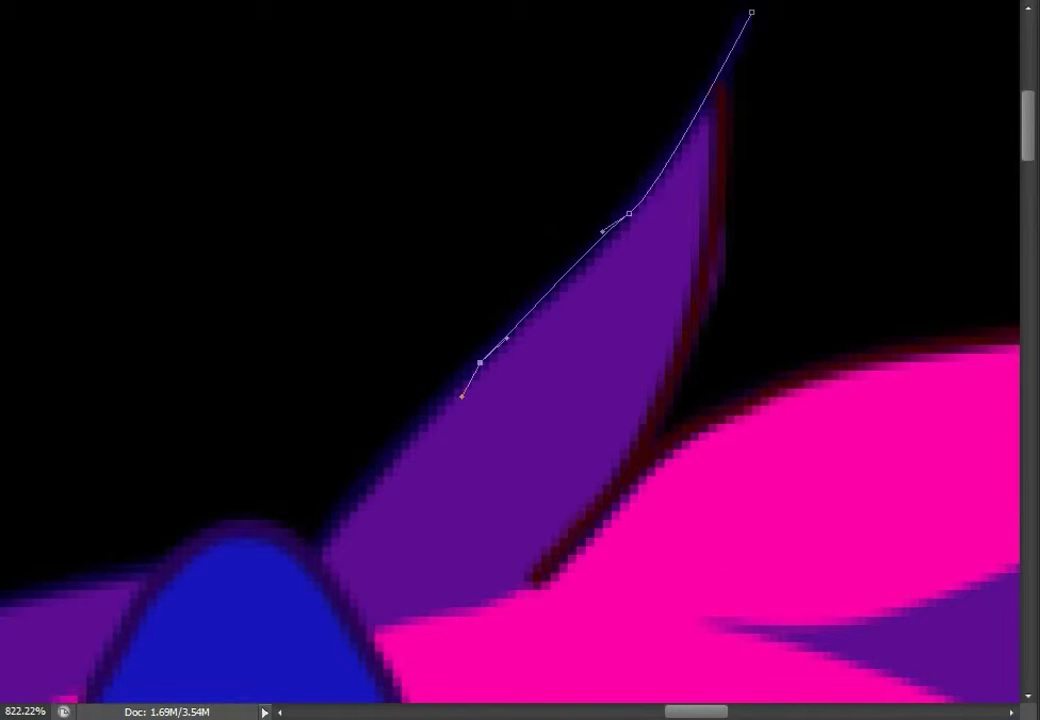
left_click_drag(311, 534, 318, 558)
right_click(434, 529)
left_click(478, 181)
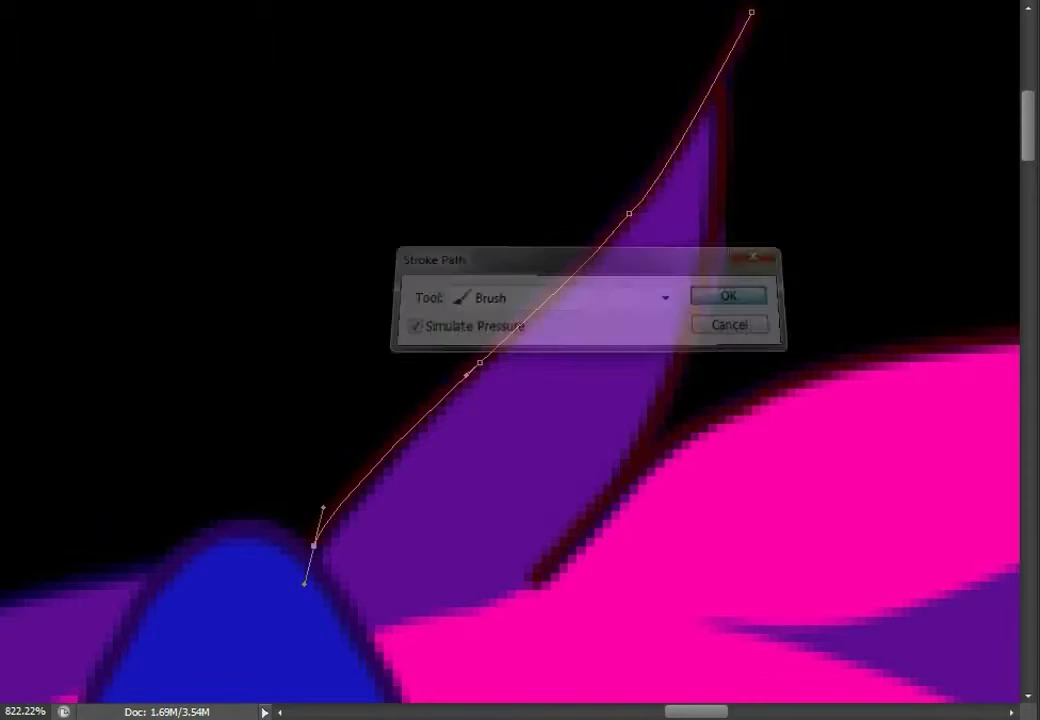
key("Return")
Start a new path at the ear and trace the upper outer edge of the long purple mane
scroll(290, 580, "up", 4)
scroll(520, 360, "down", 6)
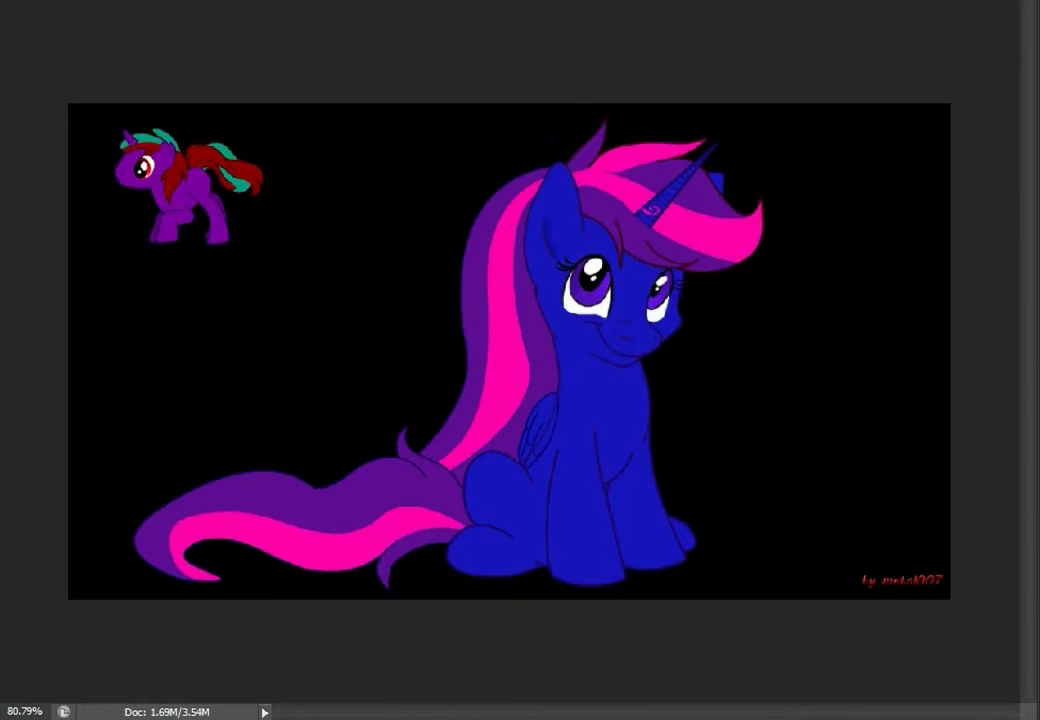
scroll(523, 151, "up", 10)
scroll(638, 376, "down", 8)
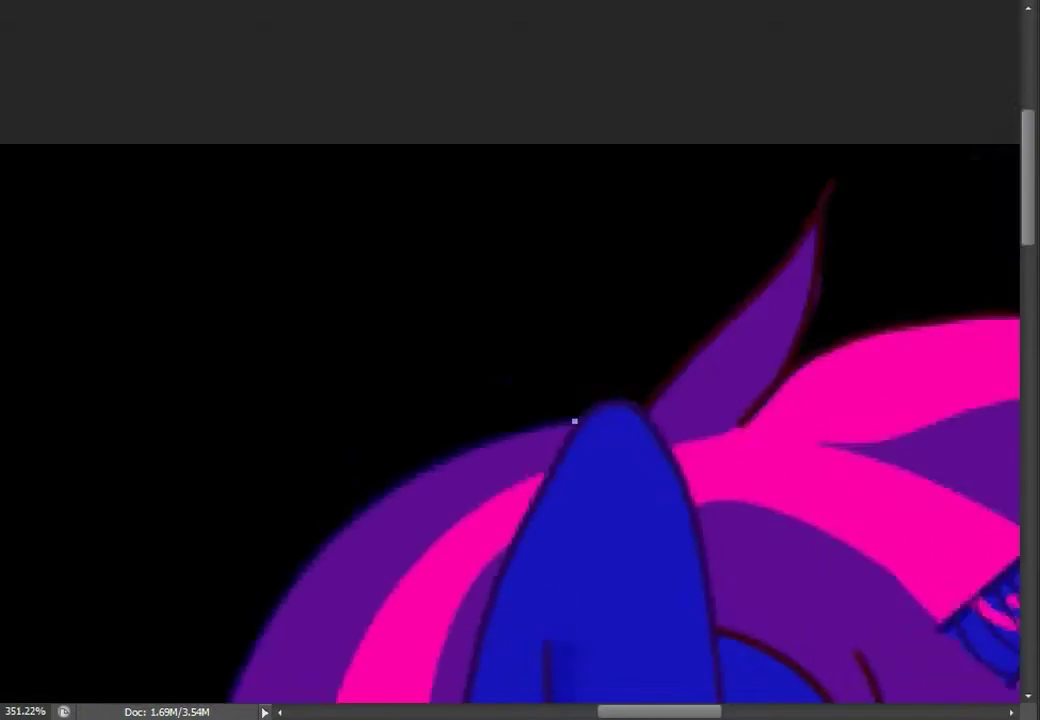
scroll(540, 92, "up", 5)
scroll(700, 300, "up", 3)
left_click(866, 97)
left_click_drag(587, 302, 504, 490)
Try to continue the path down the mane's outer edge, with jagged strand tips inside the purple band
scroll(530, 450, "down", 2)
left_click_drag(530, 449, 534, 464)
left_click_drag(588, 523, 646, 638)
scroll(480, 440, "down", 2)
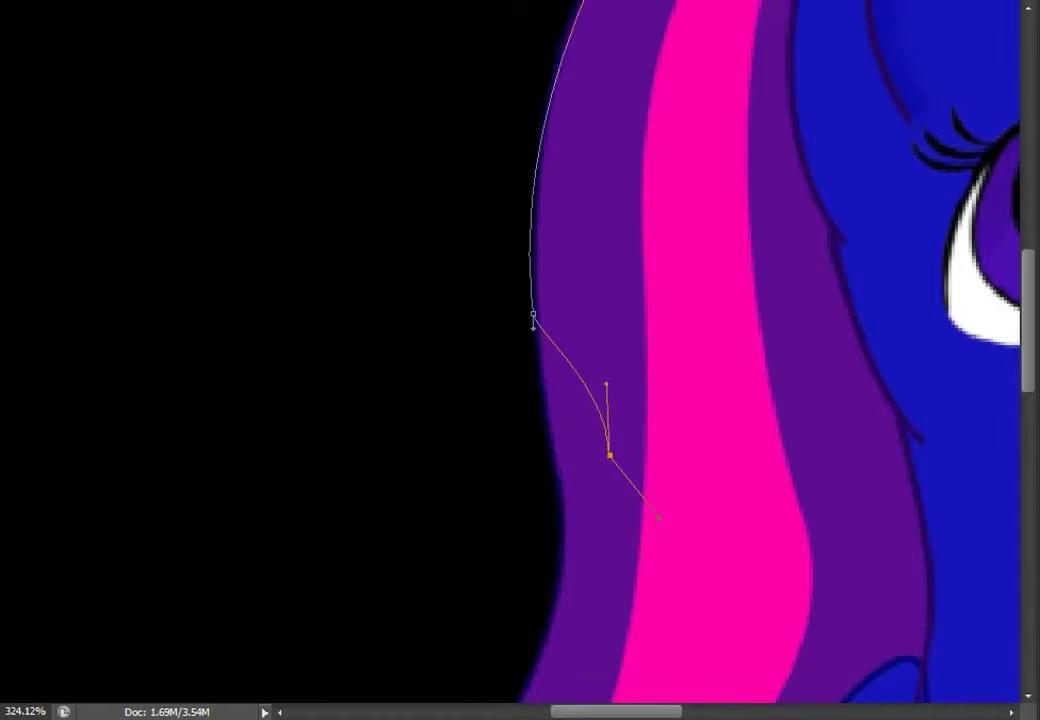
left_click_drag(588, 400, 566, 402)
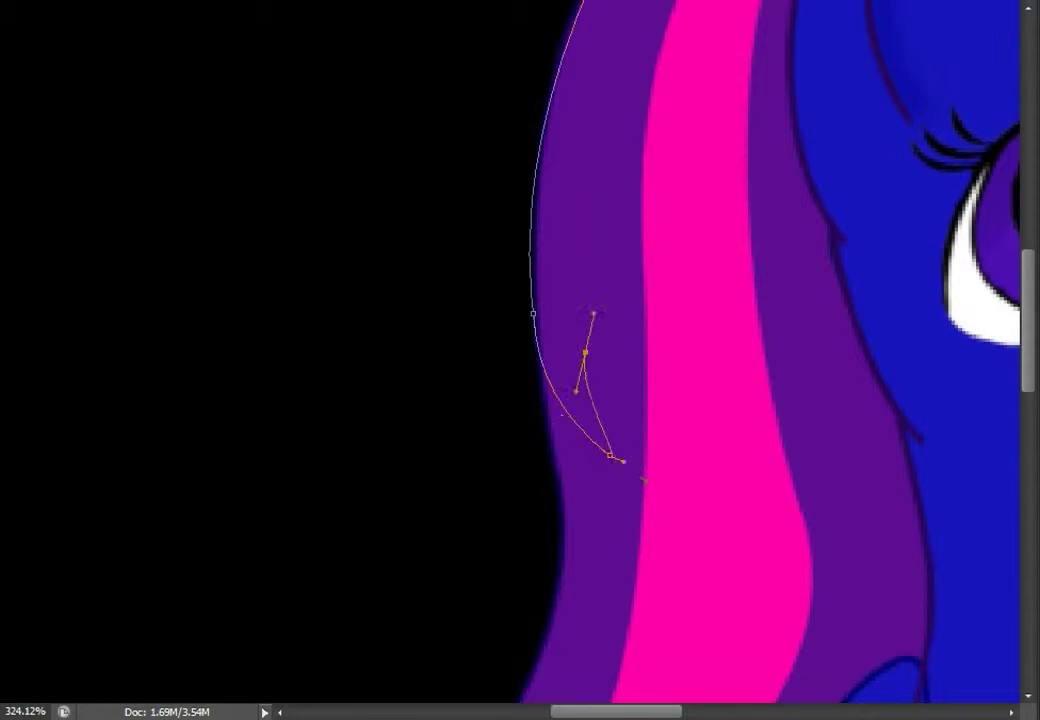
left_click_drag(585, 352, 578, 307)
scroll(667, 390, "down", 5)
left_click_drag(640, 365, 628, 398)
scroll(642, 451, "up", 3)
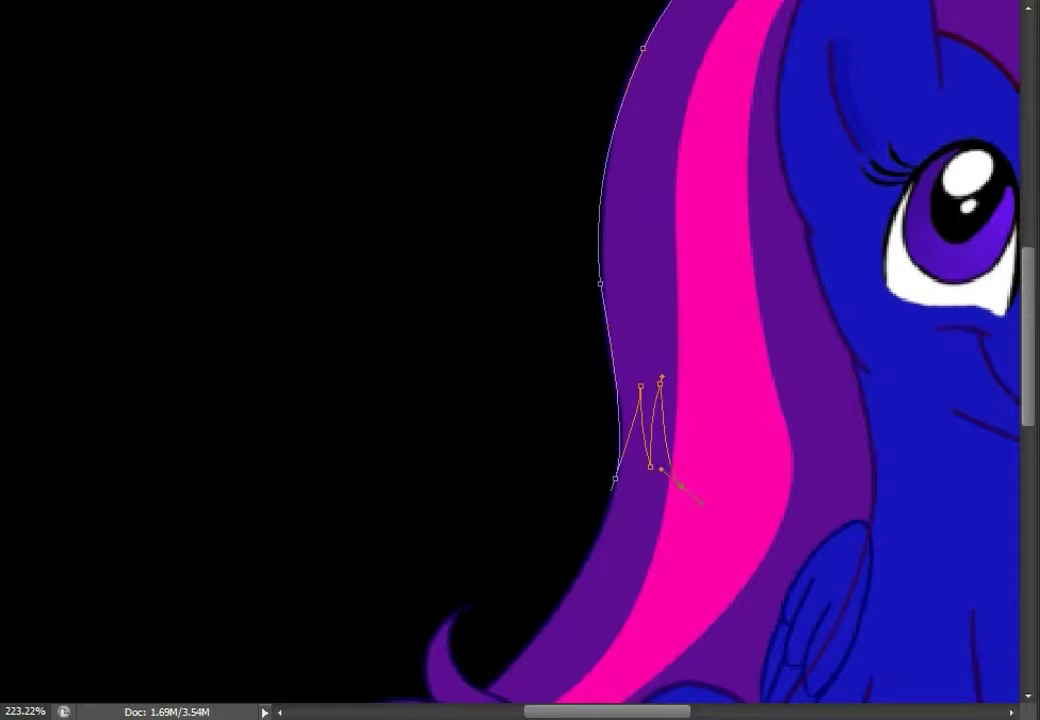
Undo the latest mane path points back to the anchor on the upper outer edge
key("ctrl+alt+z")
key("ctrl+alt+z")
key("ctrl+alt+z")
key("ctrl+alt+z")
key("ctrl+alt+z")
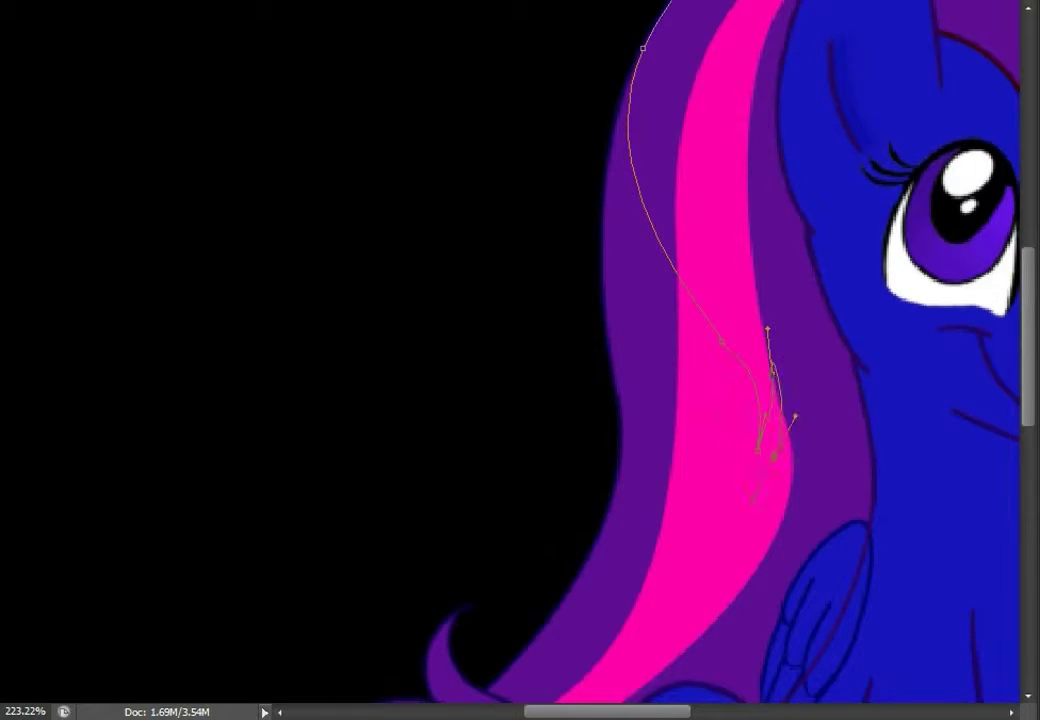
Trace the tail's line from the hind leg up the inner edge of the curled tuft to its tip, and stroke it with the Brush
scroll(781, 342, "up", 2)
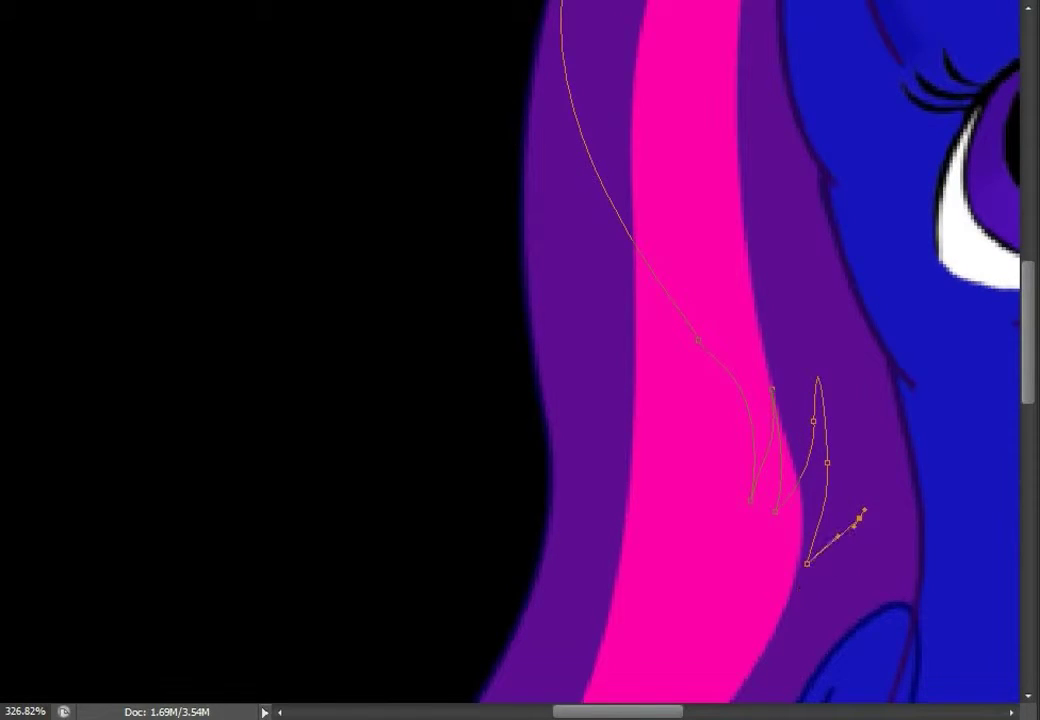
scroll(923, 467, "down", 3)
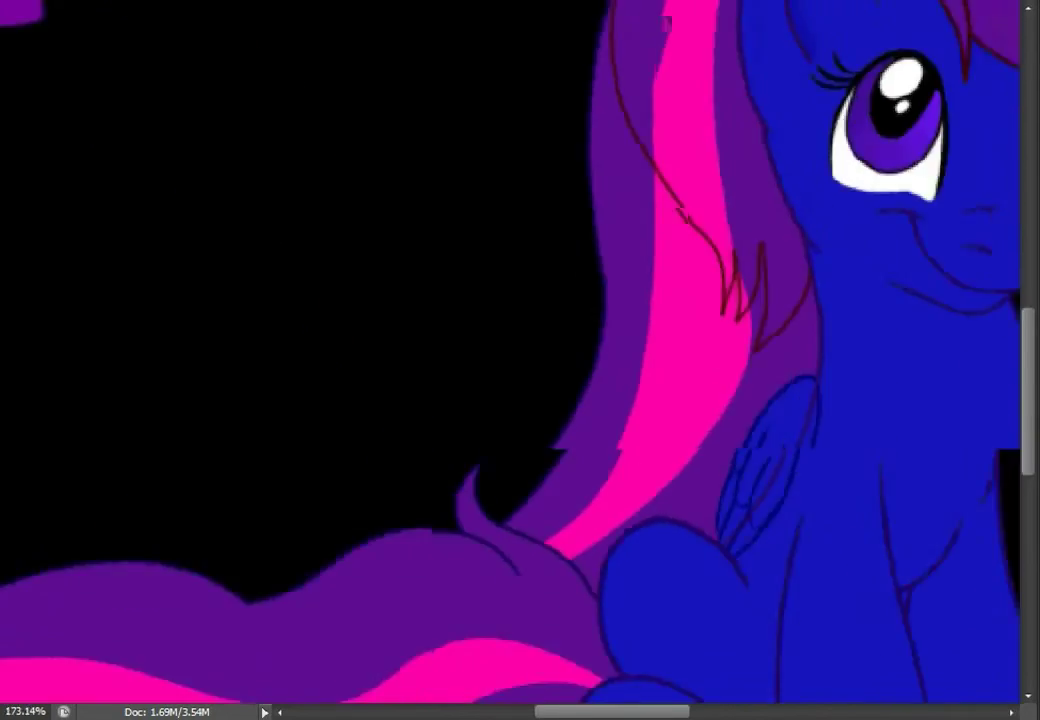
scroll(590, 620, "up", 5)
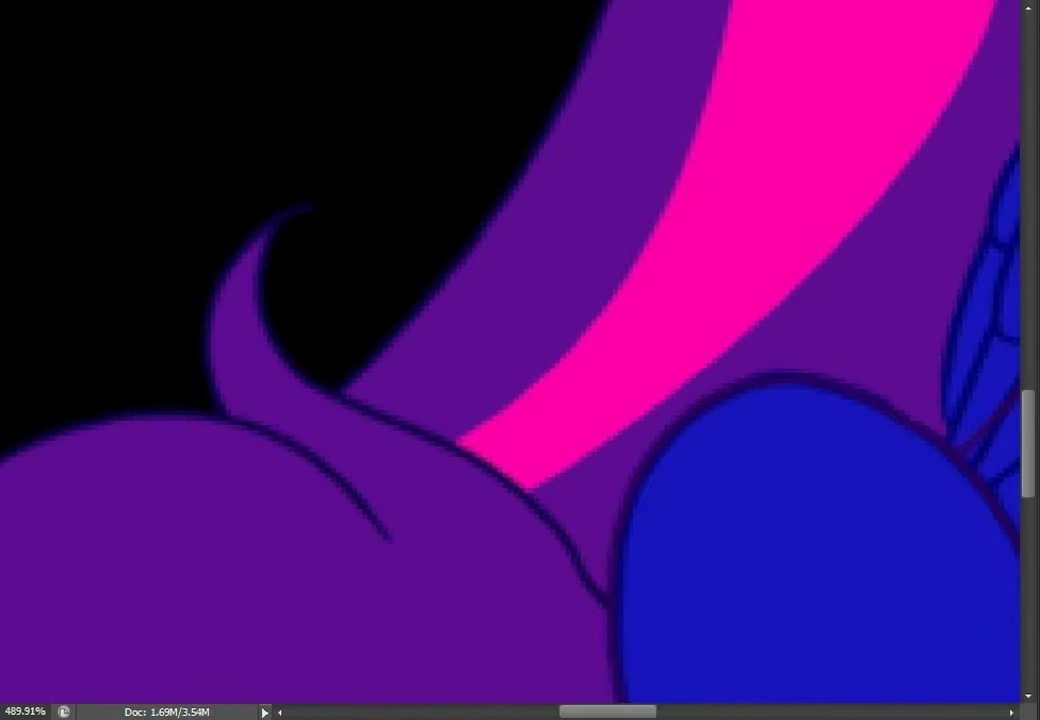
left_click_drag(262, 268, 282, 181)
left_click(314, 206)
right_click(369, 225)
left_click(440, 369)
key("Return")
Examine where the tail's inner line meets the hind leg outline, with the colour reference hidden
scroll(697, 650, "up", 5)
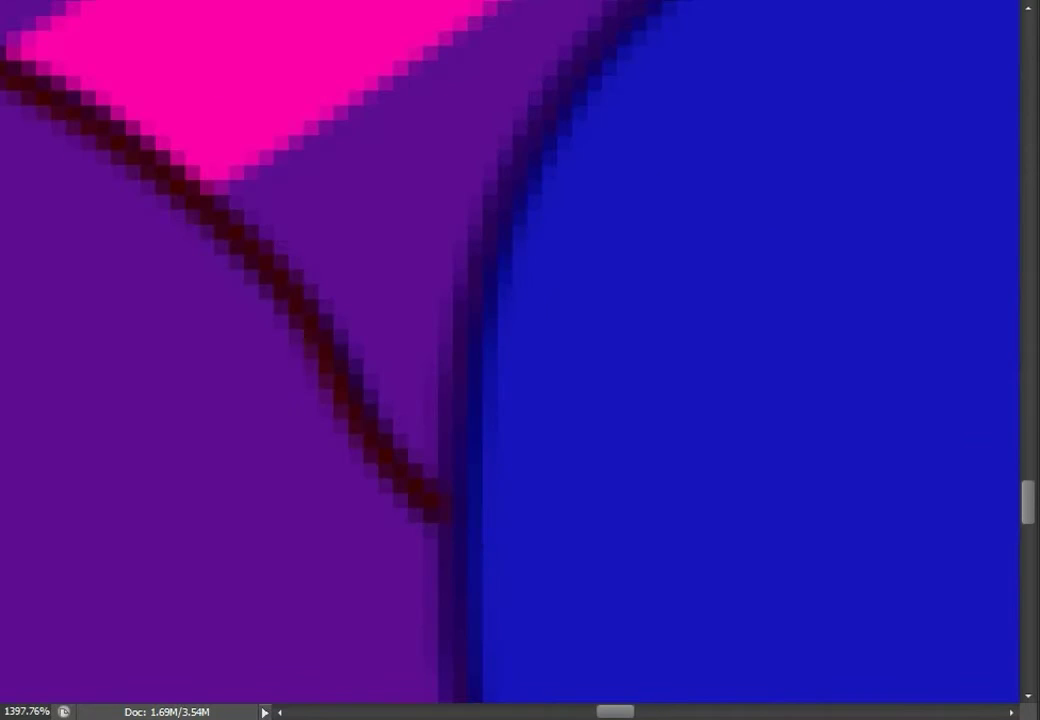
scroll(440, 515, "down", 3)
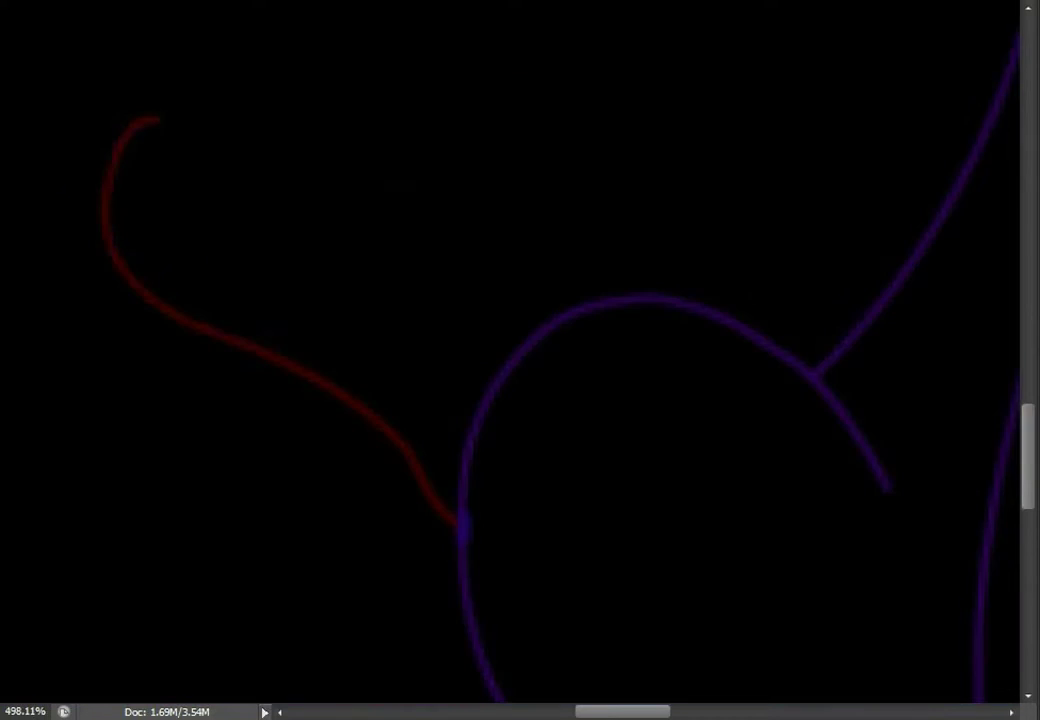
scroll(440, 530, "up", 5)
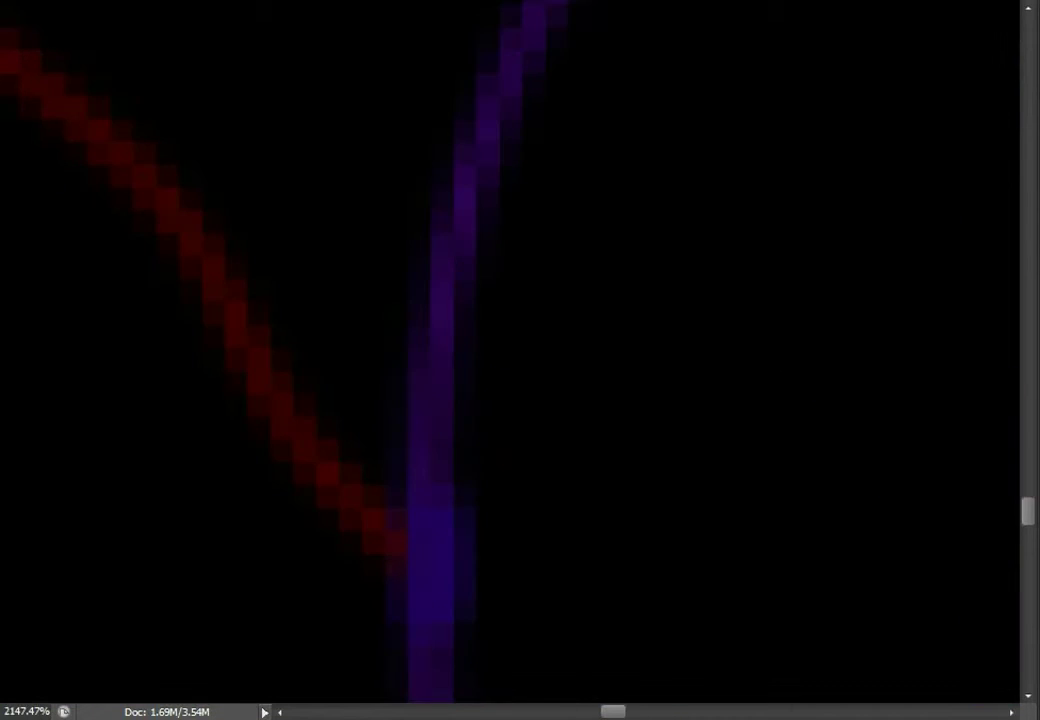
scroll(435, 535, "down", 6)
scroll(440, 400, "down", 3)
scroll(440, 400, "down", 2)
scroll(440, 400, "up", 5)
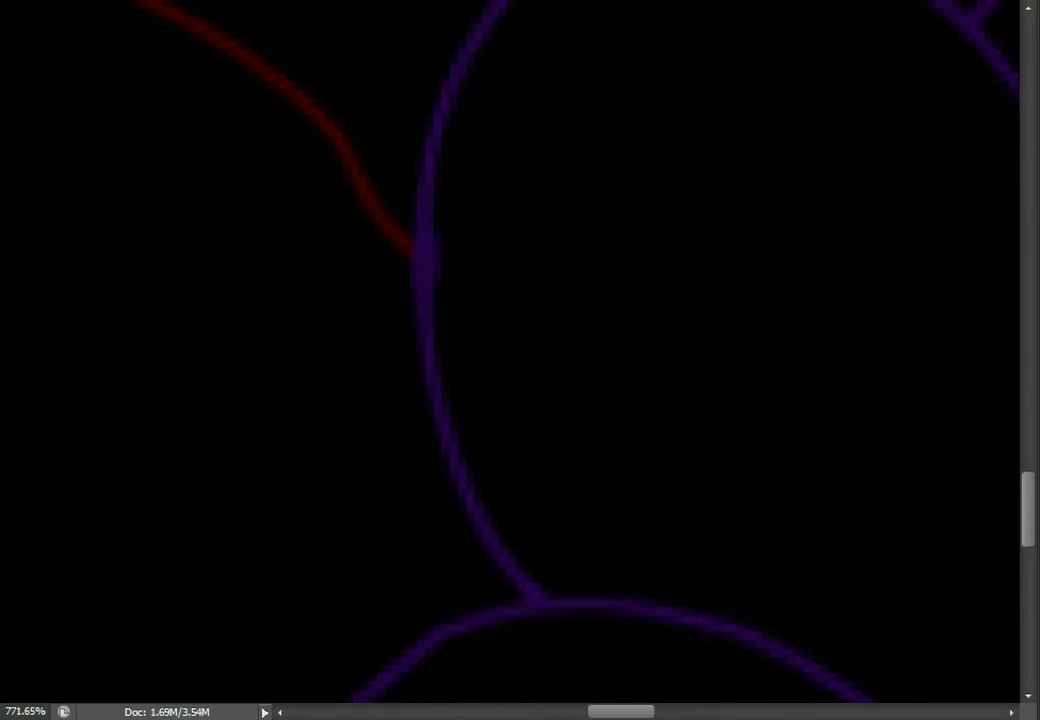
Trace the outer edge of the tail's curled tuft from its tip to its base, stroke it with the Brush, and delete the path
left_click_drag(420, 300, 590, 620)
left_click_drag(420, 300, 700, 430)
left_click(393, 139)
left_click_drag(303, 452, 375, 521)
left_click_drag(230, 383, 220, 225)
right_click(308, 182)
left_click(383, 329)
key("Return")
right_click(310, 226)
right_click(538, 215)
left_click(600, 251)
Start a new path along the crease below the tuft and trace the tail's wavy upper edge away from the body
left_click_drag(527, 676, 573, 606)
left_click(459, 406)
left_click_drag(557, 434, 650, 459)
left_click(742, 608)
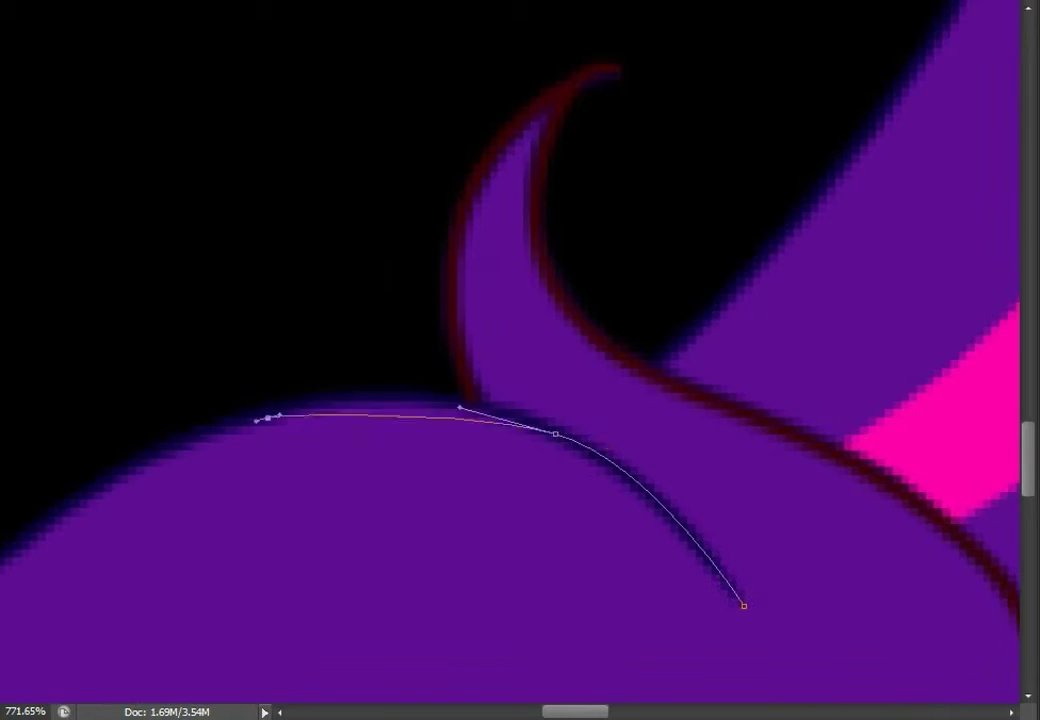
scroll(566, 527, "down", 3)
scroll(450, 460, "down", 2)
scroll(400, 400, "up", 3)
left_click_drag(332, 393, 298, 426)
scroll(400, 400, "down", 4)
scroll(420, 420, "up", 4)
scroll(150, 500, "down", 3)
scroll(160, 478, "down", 2)
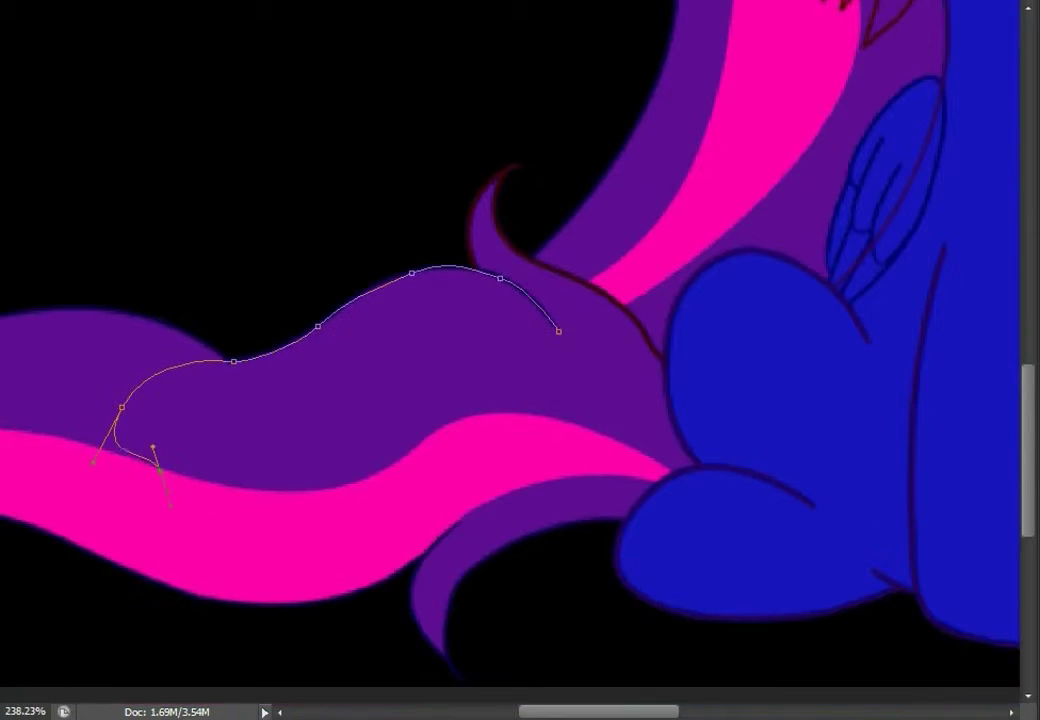
Try curving the path down across the pink stripe to below the tail, and undo those points back to the upper edge
left_click_drag(121, 407, 101, 410)
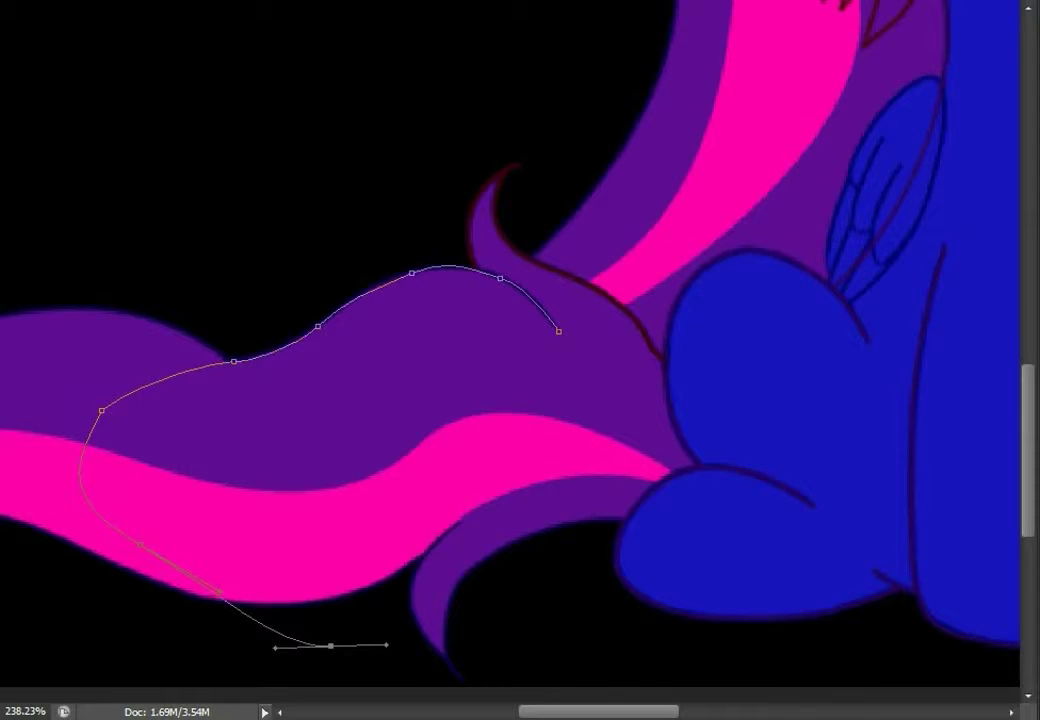
scroll(252, 457, "down", 3)
scroll(236, 402, "up", 2)
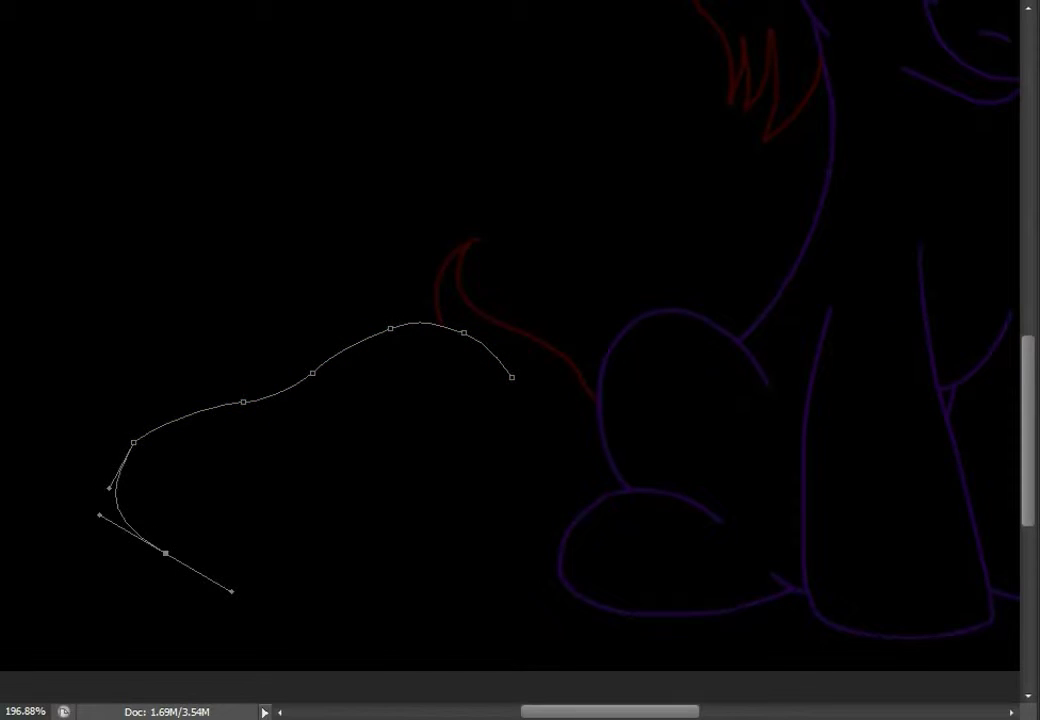
key("ctrl+alt+z")
key("ctrl+alt+z")
key("ctrl+alt+z")
Continue the path around a rounded outer tail end and down towards a low tip
left_click(198, 418)
left_click_drag(119, 500, 116, 538)
left_click_drag(220, 626, 252, 634)
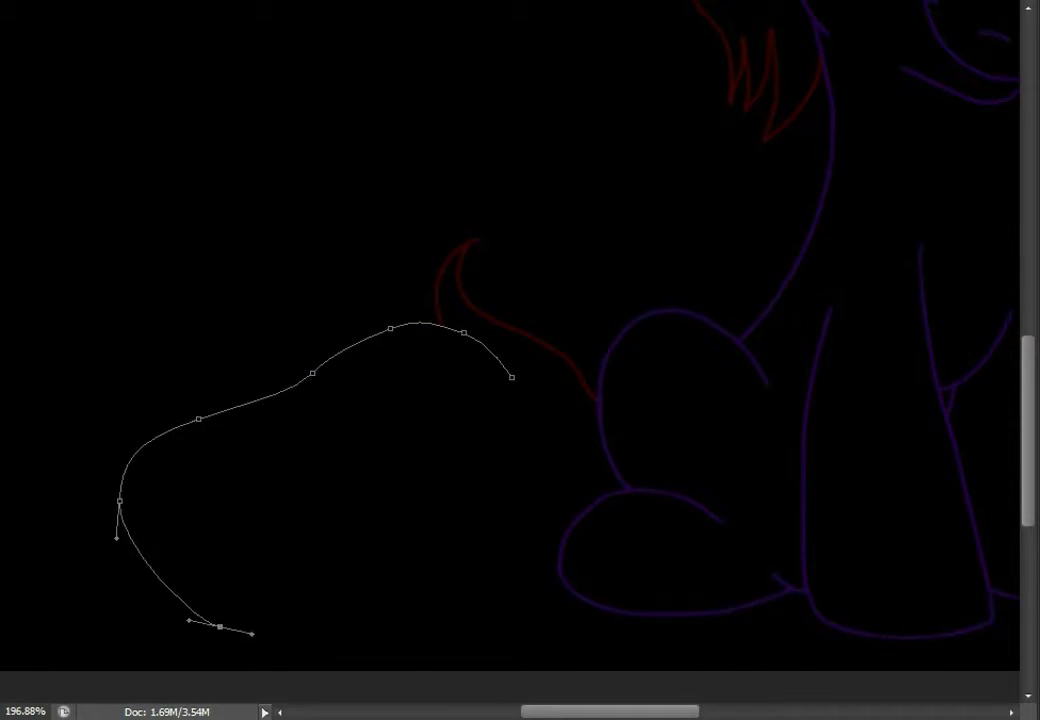
Try returning the path from the pointed tip along a wavy lower edge to the hind leg, and stroke it with the Brush
left_click(219, 529)
left_click_drag(315, 491, 356, 493)
left_click_drag(478, 503, 490, 505)
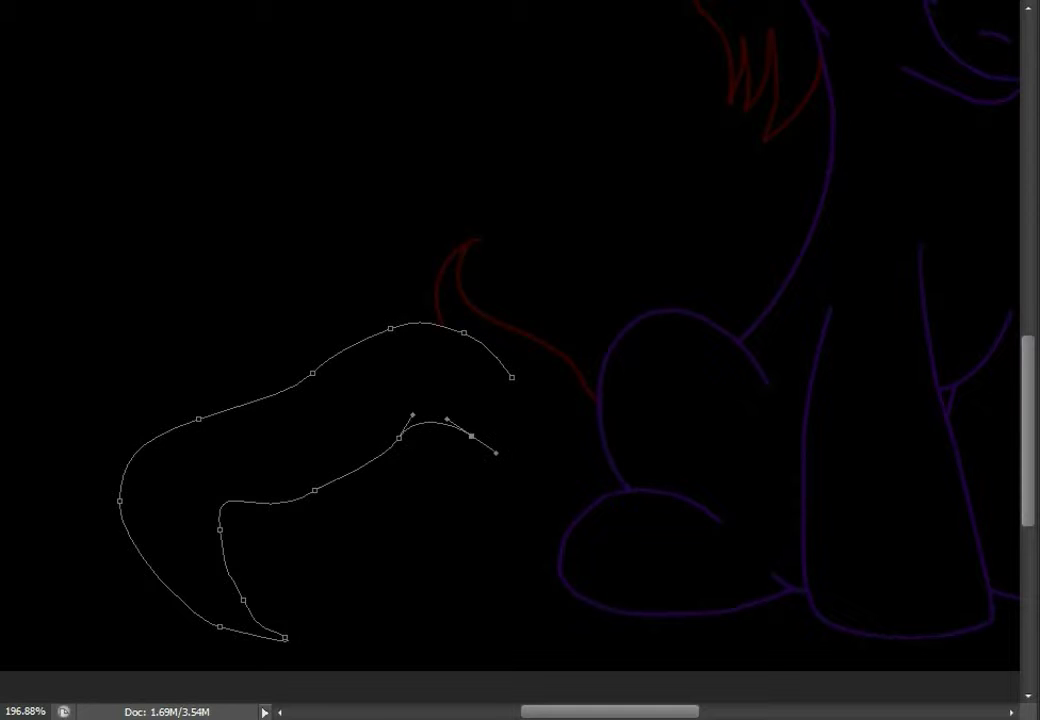
scroll(587, 562, "up", 3)
right_click(587, 562)
left_click(657, 155)
right_click(471, 220)
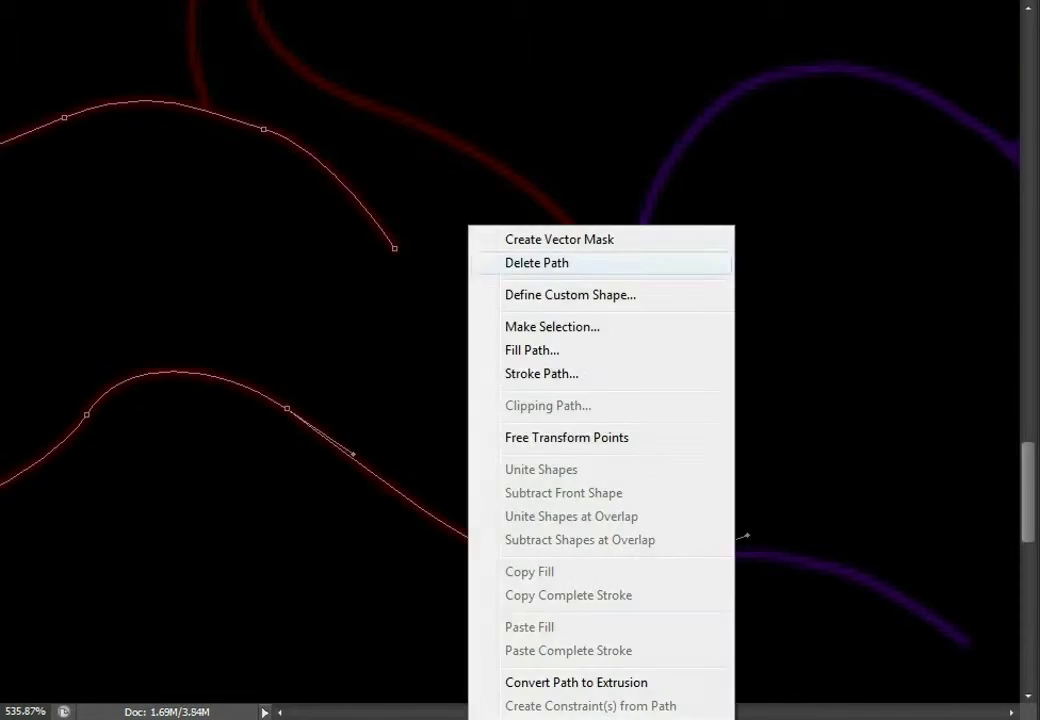
left_click(557, 260)
Write a comment about how the tail looks in a text box on the canvas
scroll(520, 360, "down", 3)
left_click_drag(97, 83, 422, 184)
type("that looks")
key("ctrl+a")
type("hori")
Undo the text note, the tail stroke and the lower-edge path points back to the outer tail curve
key("ctrl+alt+z")
right_click(743, 14)
key("Escape")
key("ctrl+alt+z")
key("ctrl+alt+z")
key("ctrl+alt+z")
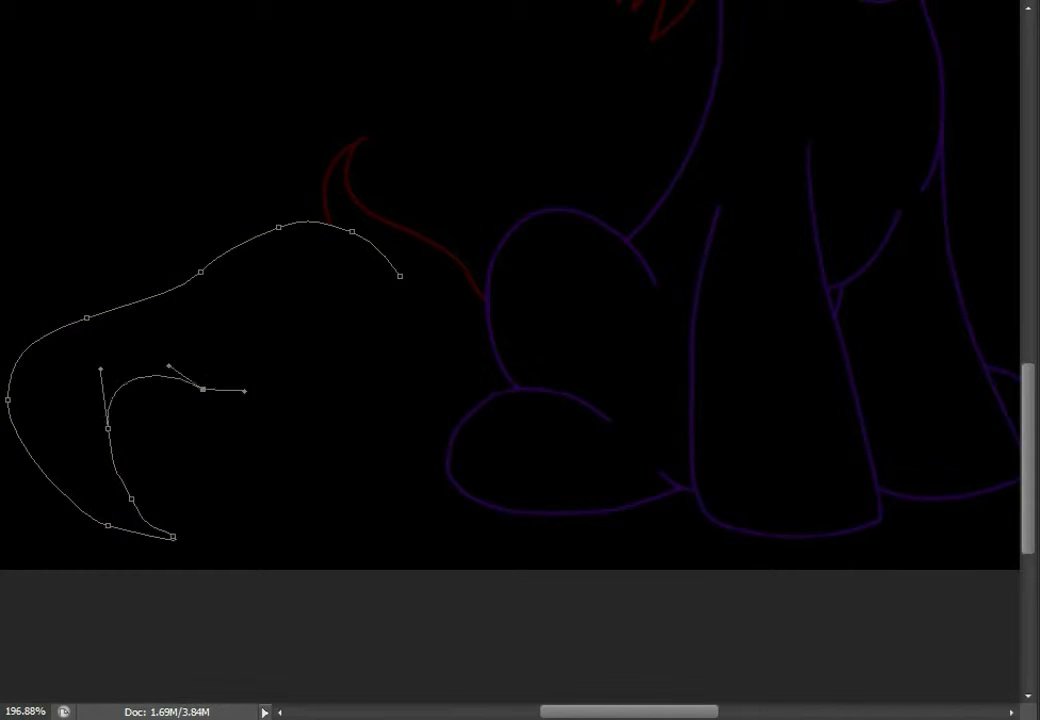
key("ctrl+alt+z")
key("ctrl+alt+z")
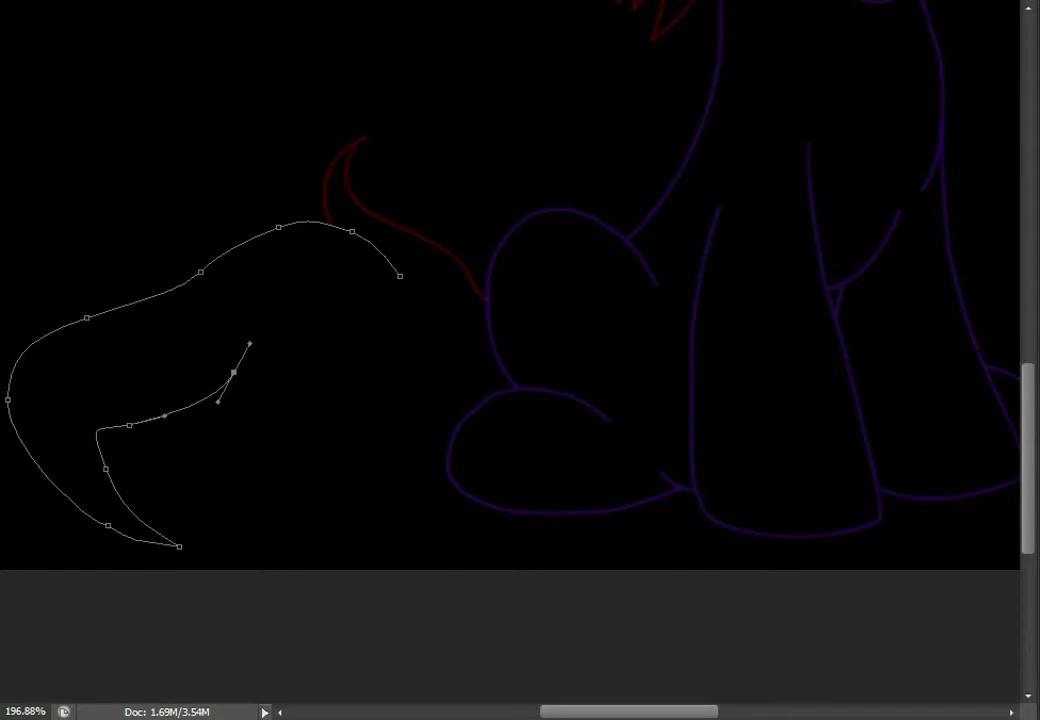
Try extending the tail's lower edge from the hooked tip towards the hind leg, and stroke the path
scroll(254, 358, "up", 5)
left_click_drag(144, 429, 569, 294)
scroll(569, 294, "down", 5)
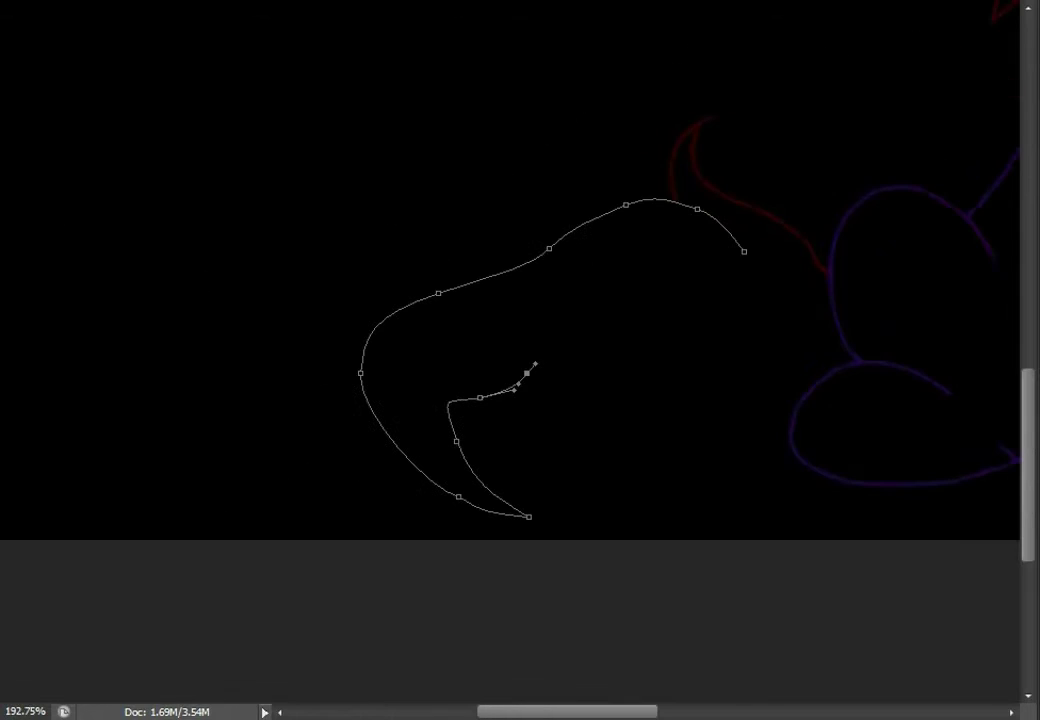
left_click_drag(752, 382, 786, 370)
right_click(778, 361)
left_click(840, 371)
key("Return")
Undo the stroke and the path points of the lower edge and tip back to the outer tail curve
key("ctrl+alt+z")
key("ctrl+alt+z")
key("ctrl+alt+z")
key("ctrl+alt+z")
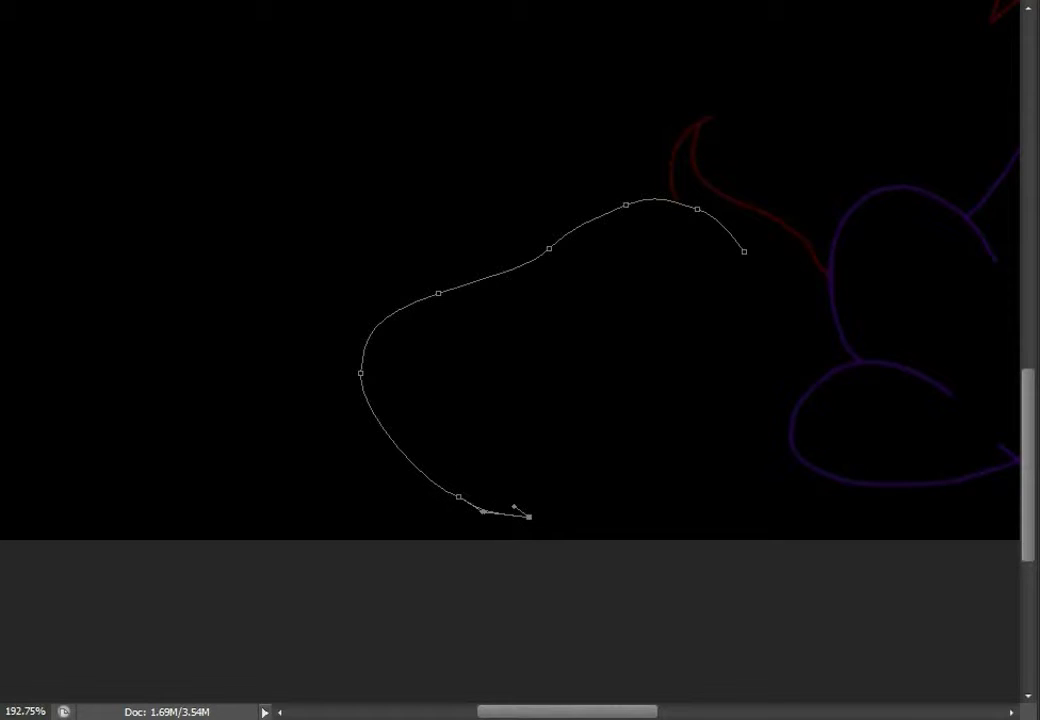
scroll(400, 436, "up", 3)
key("ctrl+alt+z")
left_click_drag(463, 452, 588, 369)
scroll(508, 421, "up", 3)
key("ctrl+alt+z")
Redraw the path from the pointed tail tip along its inner curve and the first wave of the lower edge
scroll(600, 420, "down", 3)
left_click(615, 422)
left_click_drag(754, 404, 778, 387)
scroll(600, 400, "right", 3)
left_click_drag(713, 395, 732, 412)
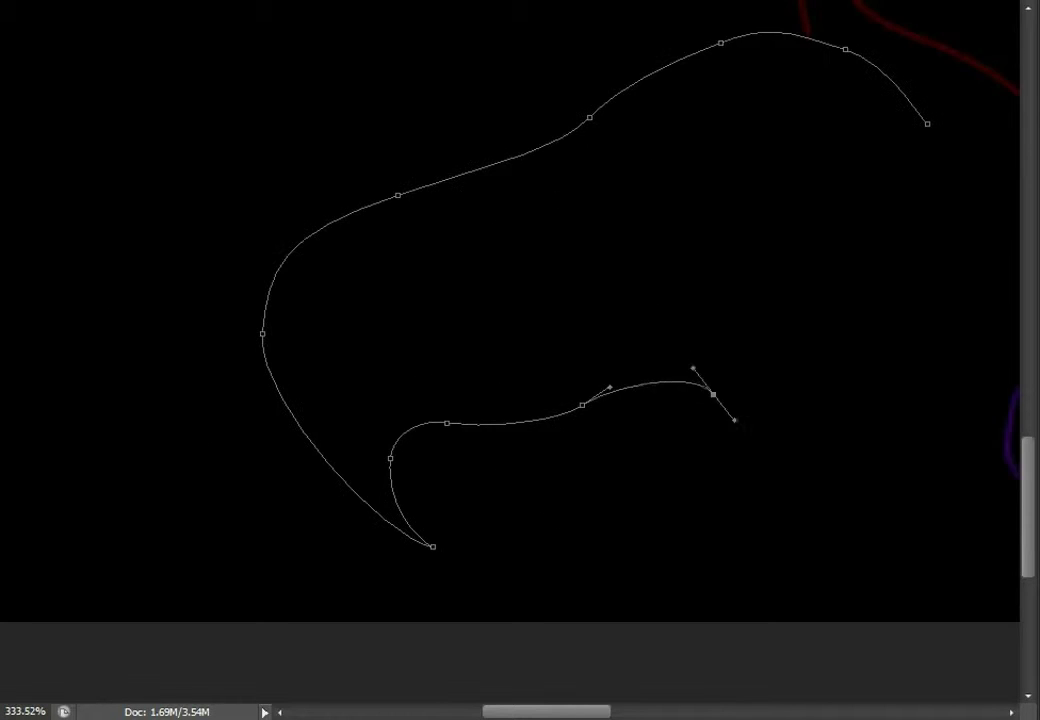
Try carrying the lower edge up to the hind leg with a deep dip and a steep wave
scroll(600, 400, "down", 1)
scroll(600, 400, "right", 2)
left_click_drag(738, 298, 762, 210)
left_click_drag(821, 292, 852, 337)
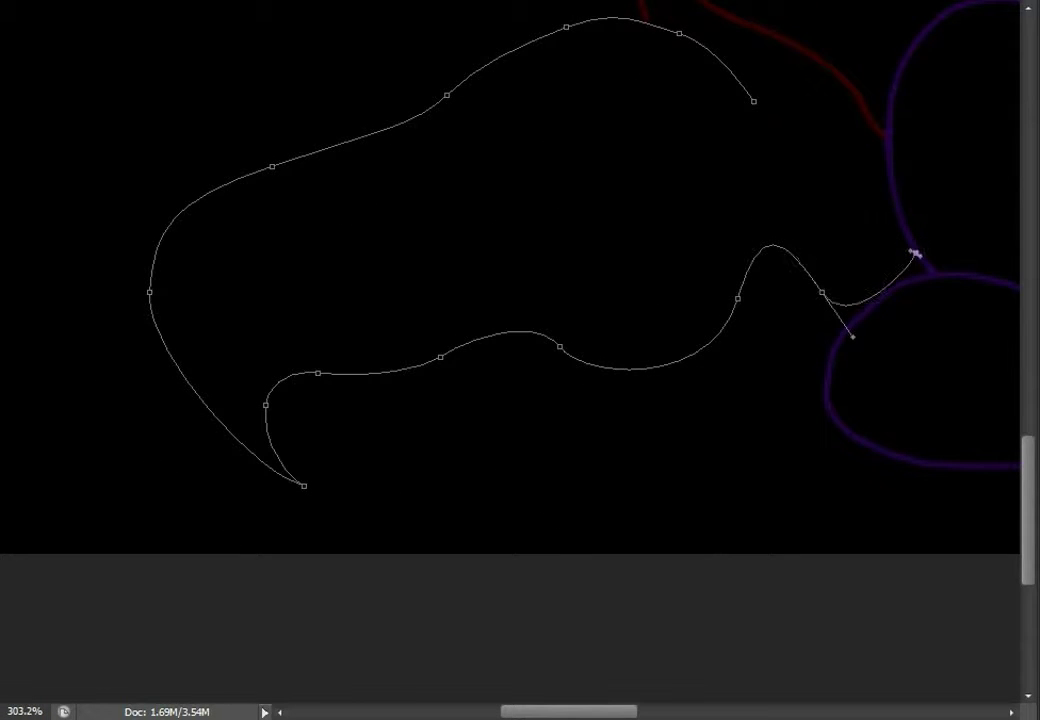
Reroute the lower edge to the hind leg in gentler waves and stroke the whole tail outline with the Brush
scroll(916, 254, "down", 5)
scroll(557, 457, "up", 4)
left_click(355, 518)
left_click_drag(457, 436, 492, 455)
scroll(528, 454, "up", 5)
left_click_drag(538, 421, 546, 408)
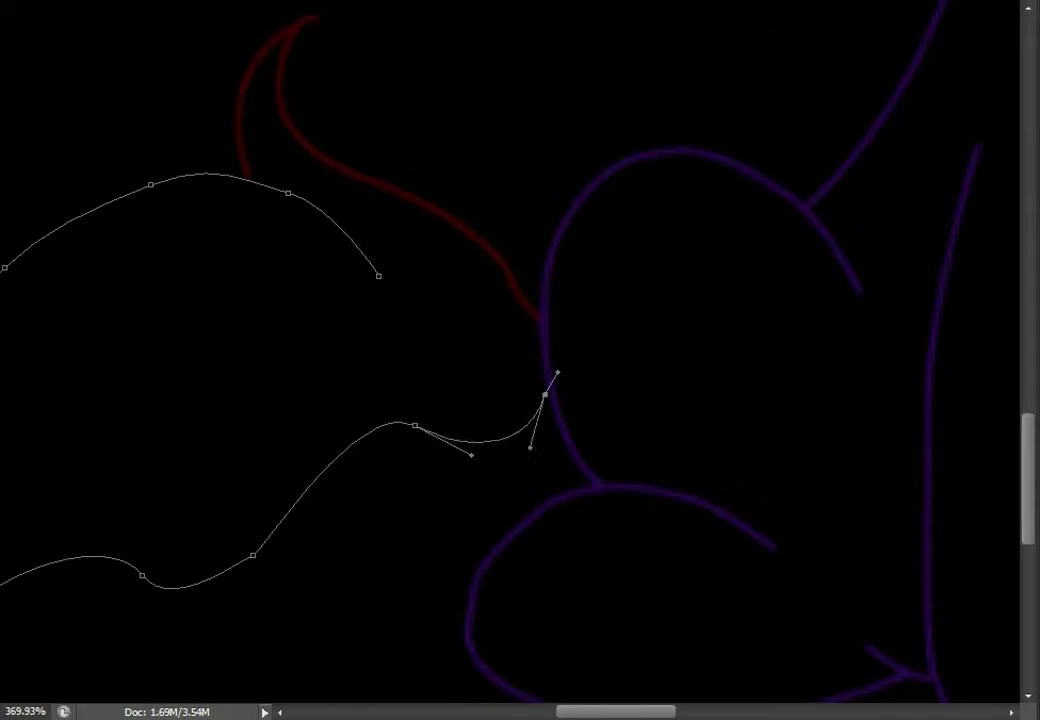
key("Return")
scroll(520, 360, "down", 5)
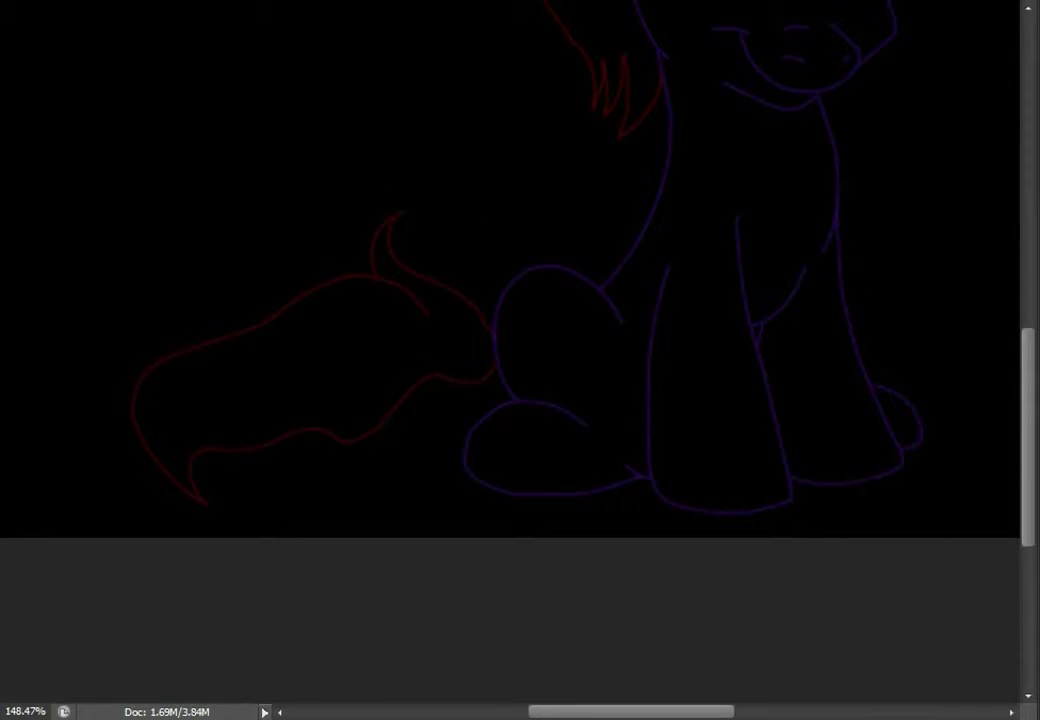
Create a text box above the tail and enter a short note
left_click_drag(42, 100, 430, 266)
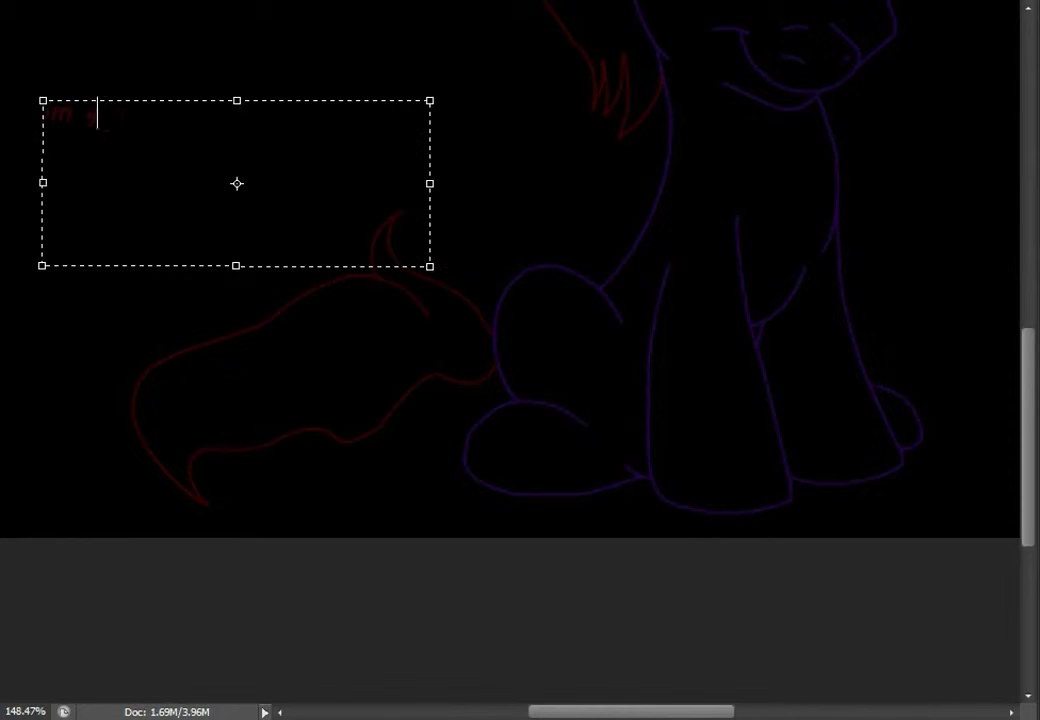
key("ctrl+Return")
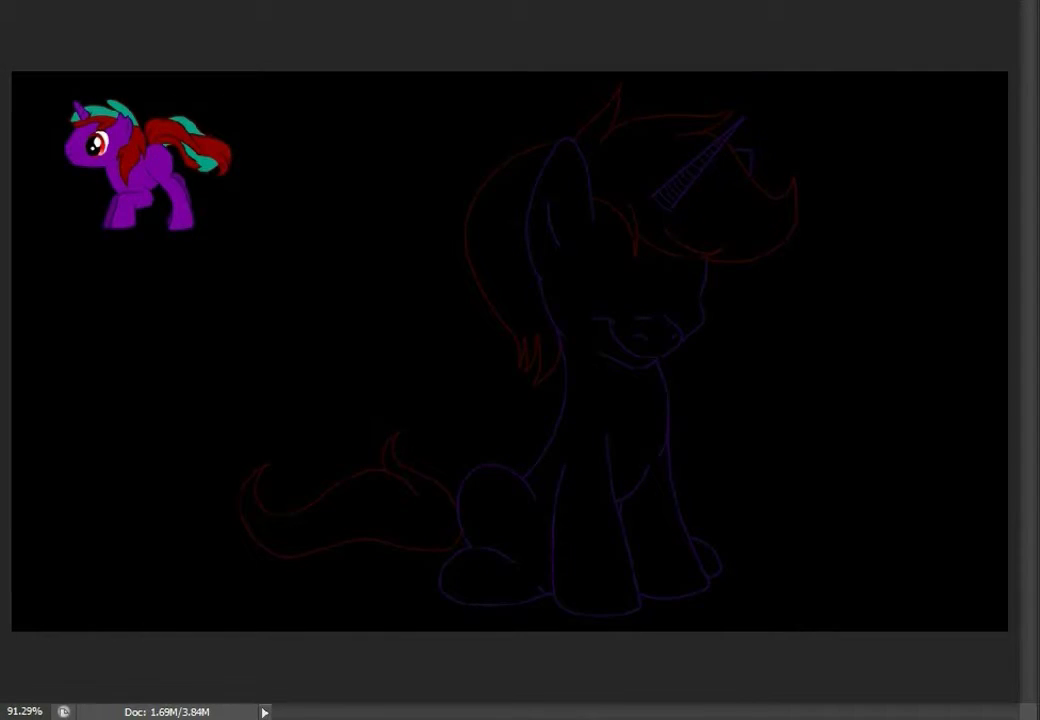
Check the small reference pony and try a zigzag pen path across the upper part of the ear
scroll(520, 350, "up", 5)
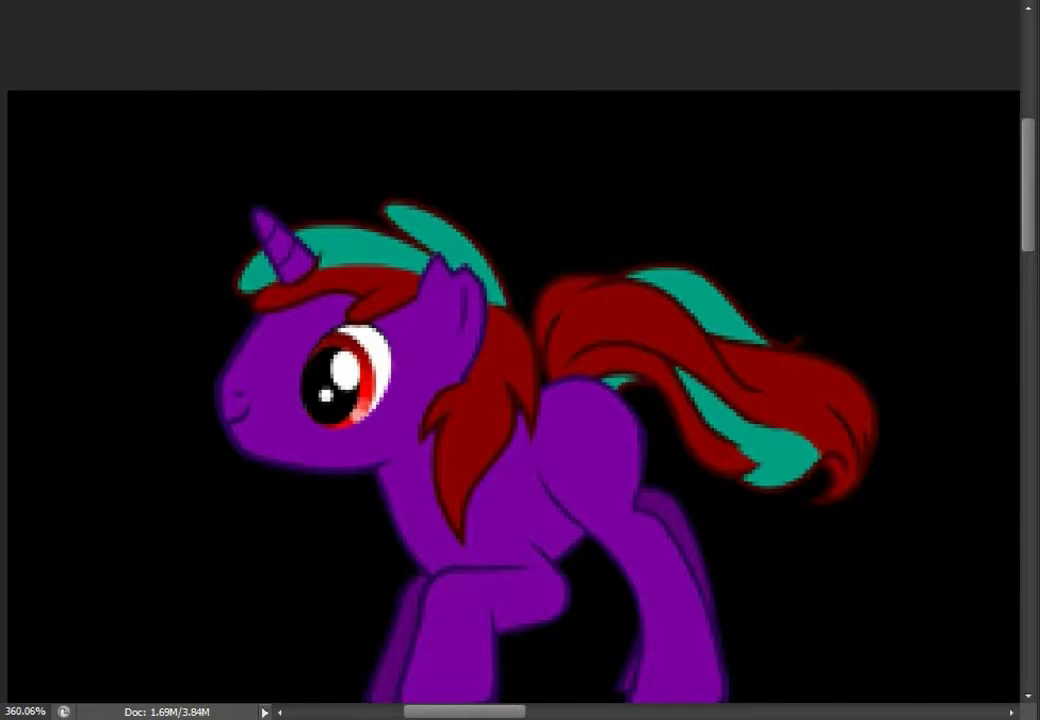
scroll(520, 400, "right", 10)
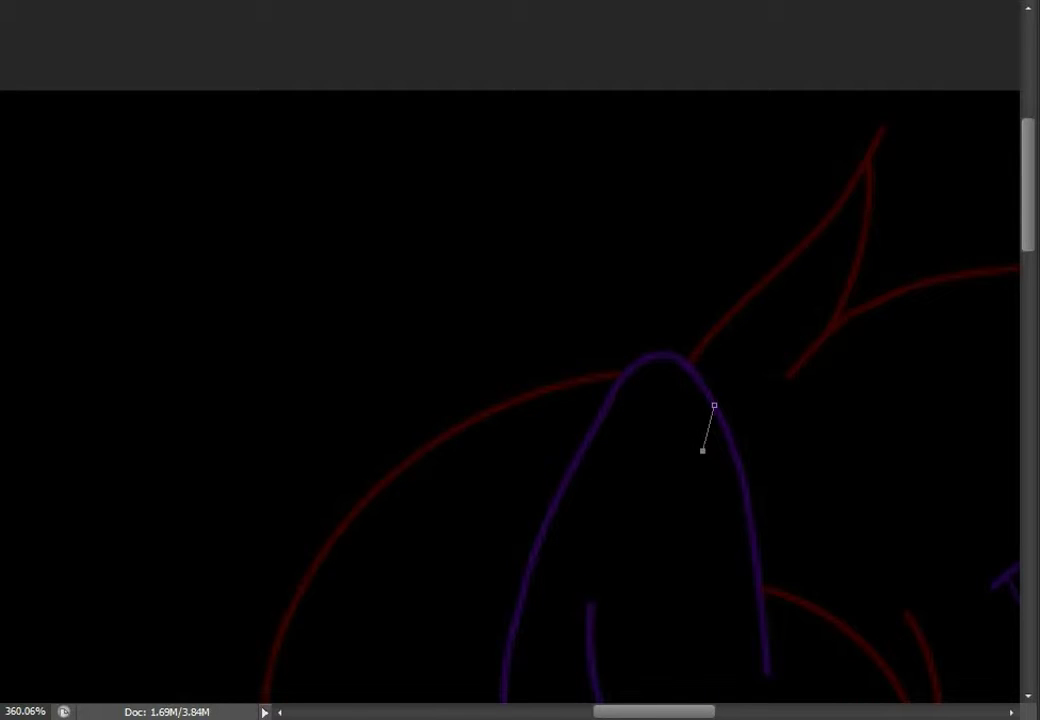
scroll(602, 424, "left", 10)
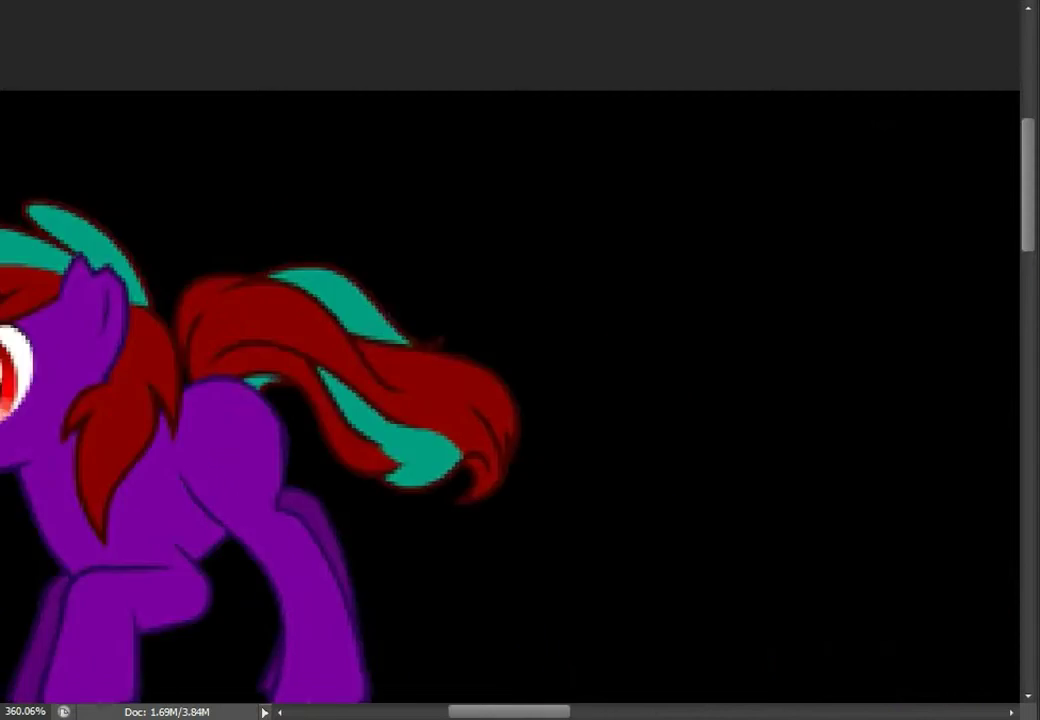
scroll(782, 405, "right", 9)
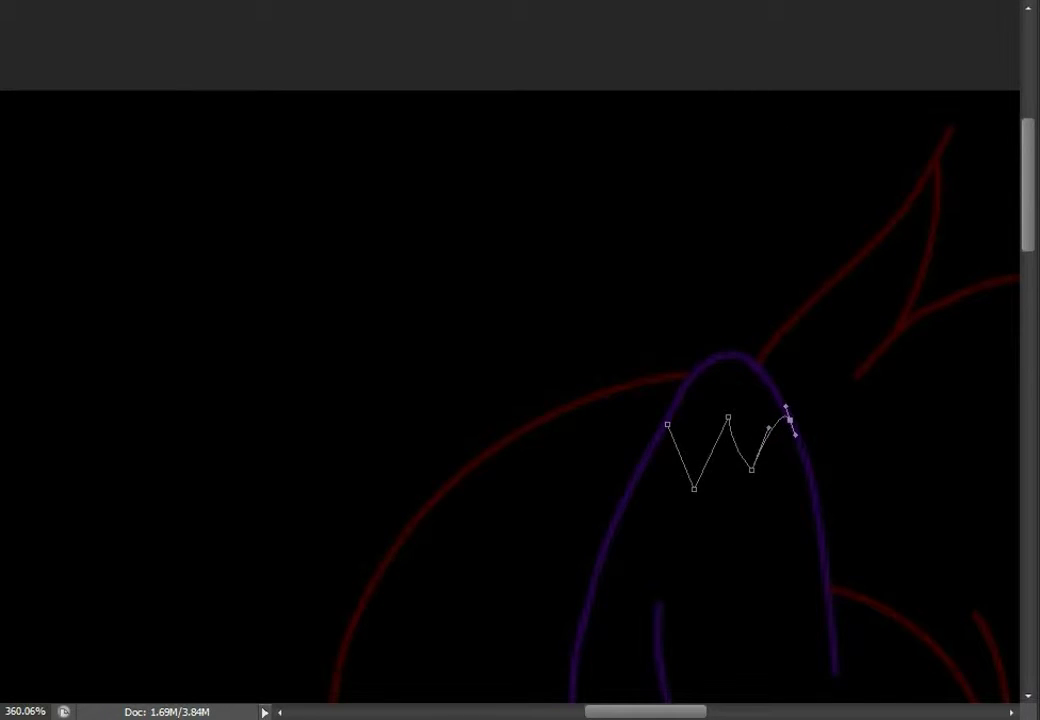
right_click(469, 225)
right_click(638, 225)
key("Escape")
right_click(667, 424)
key("Escape")
left_click(701, 484)
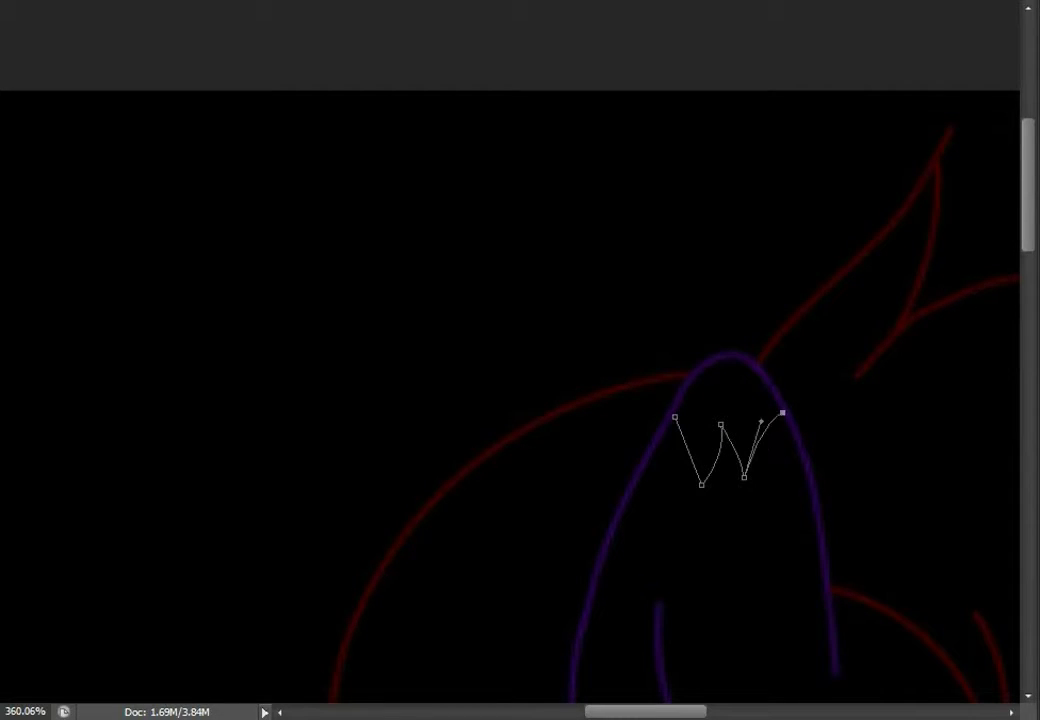
Write a note starting with "remember how i" in a text box beside the ear, erase it and discard the text
type("remember how i")
key("BackSpace")
key("BackSpace")
key("BackSpace")
key("BackSpace")
key("BackSpace")
key("BackSpace")
key("BackSpace")
key("BackSpace")
key("BackSpace")
key("BackSpace")
key("BackSpace")
key("BackSpace")
key("BackSpace")
key("BackSpace")
key("BackSpace")
key("BackSpace")
key("BackSpace")
key("BackSpace")
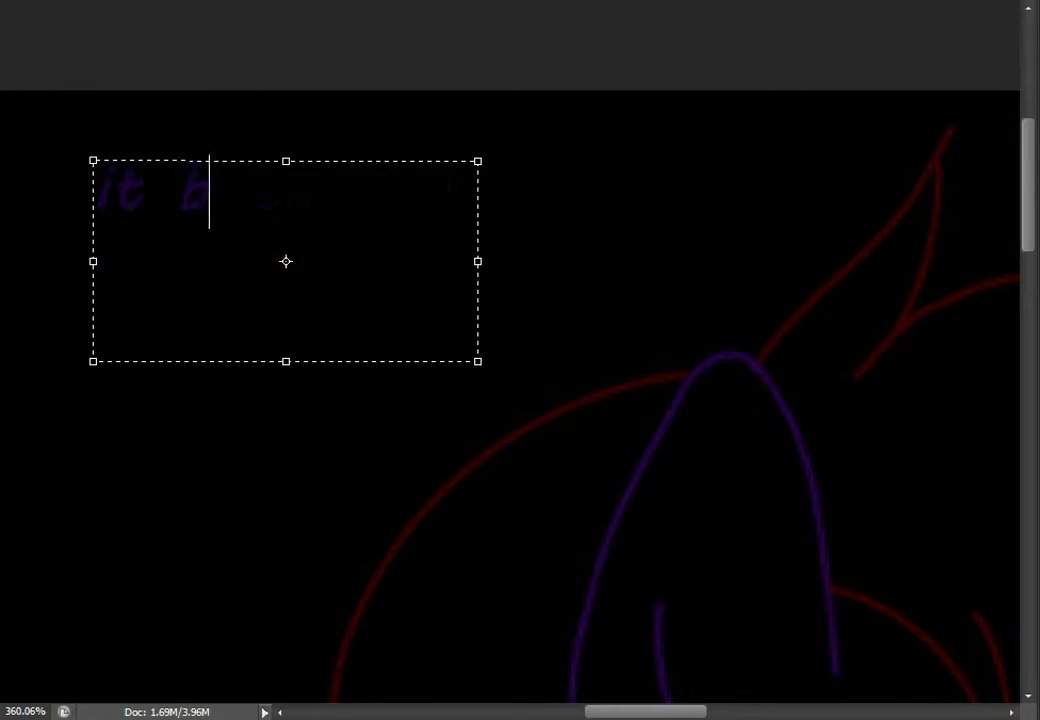
right_click(800, 74)
left_click(802, 74)
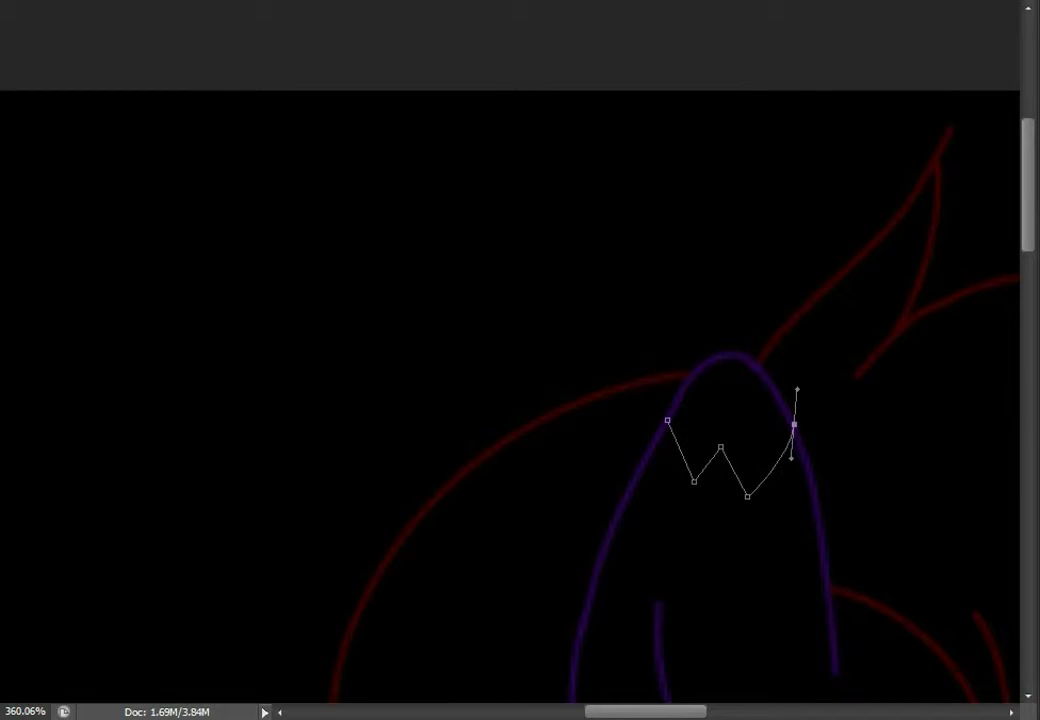
Write the note "and i broke" in a new text box by the ear, replace it with "agian :", and discard the text
left_click_drag(192, 226, 565, 418)
type("and i broke")
key("Return")
key("BackSpace")
key("BackSpace")
key("BackSpace")
key("BackSpace")
key("BackSpace")
key("BackSpace")
key("BackSpace")
key("BackSpace")
key("BackSpace")
key("BackSpace")
key("BackSpace")
key("BackSpace")
type("agian :")
key("BackSpace")
key("BackSpace")
key("BackSpace")
key("BackSpace")
key("BackSpace")
key("BackSpace")
key("BackSpace")
right_click(752, 14)
left_click(795, 72)
Stroke a zigzag pen path across the upper ear with the brush and erase the rounded ear tip above it
key("ctrl+0")
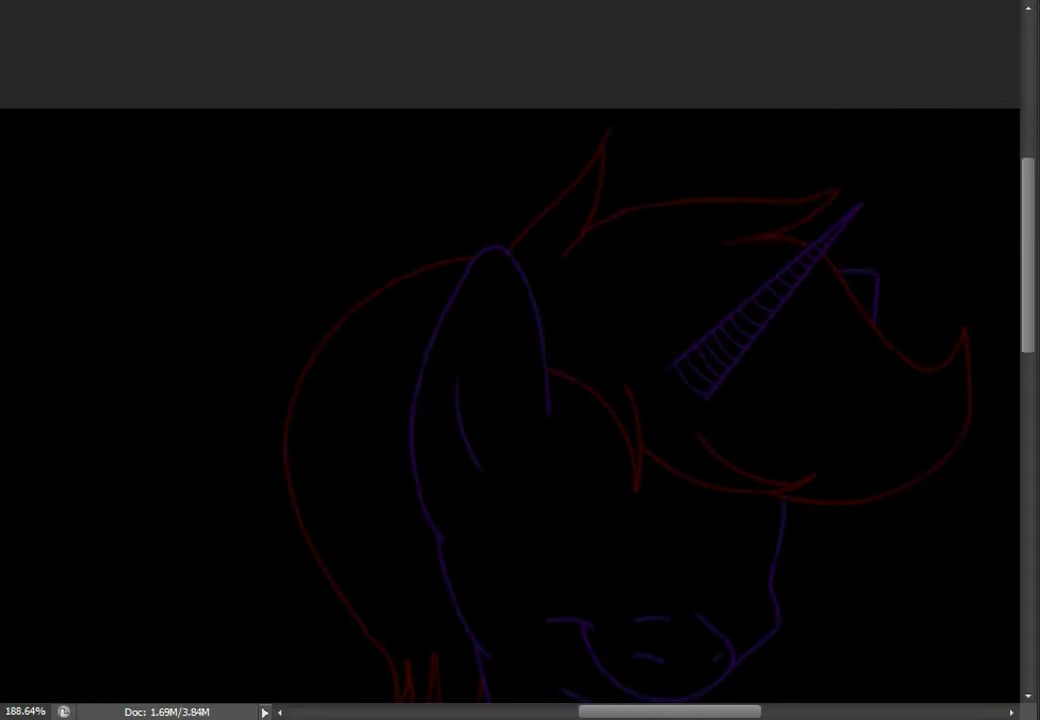
scroll(403, 321, "up", 3)
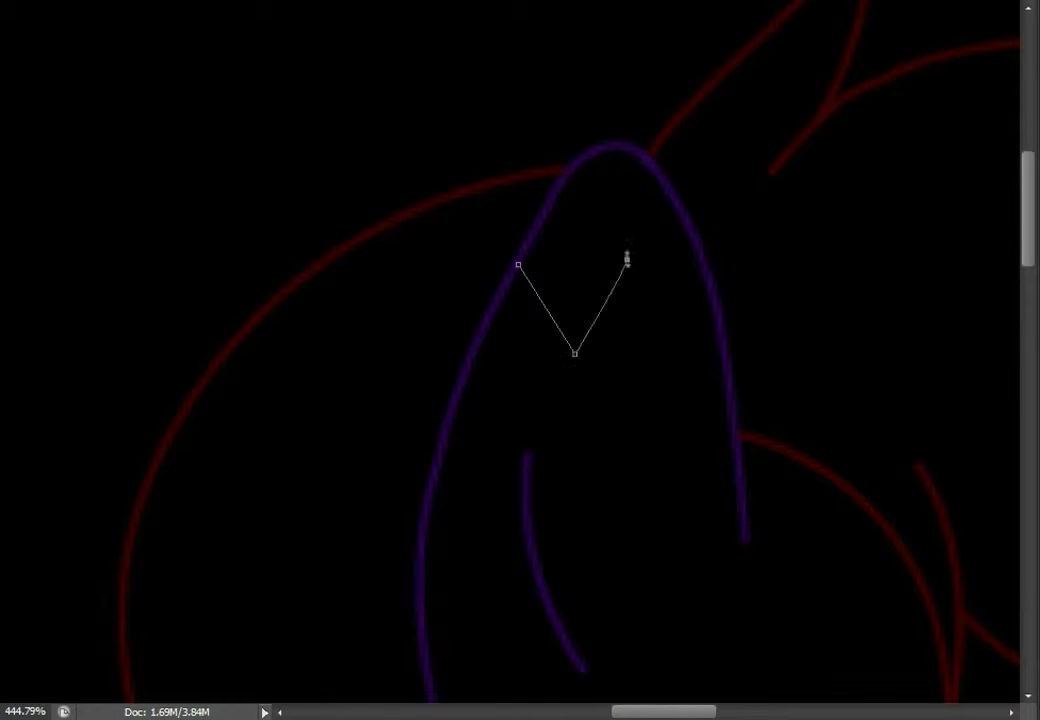
right_click(693, 236)
left_click(826, 372)
right_click(690, 230)
left_click(760, 262)
key("ctrl+0")
scroll(660, 439, "up", 5)
scroll(520, 360, "up", 3)
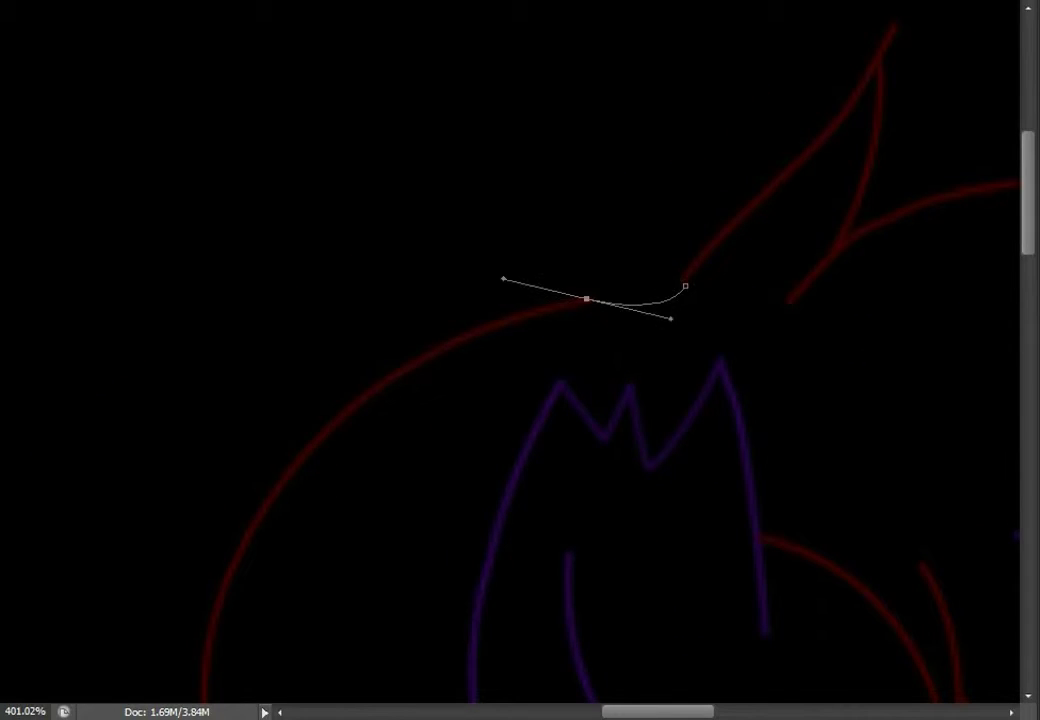
Try to join the back mane line to the upright tuft with a curved pen path stroked by brush
scroll(540, 224, "up", 2)
right_click(540, 224)
left_click(603, 371)
scroll(603, 371, "up", 1)
scroll(603, 371, "down", 4)
scroll(603, 371, "up", 1)
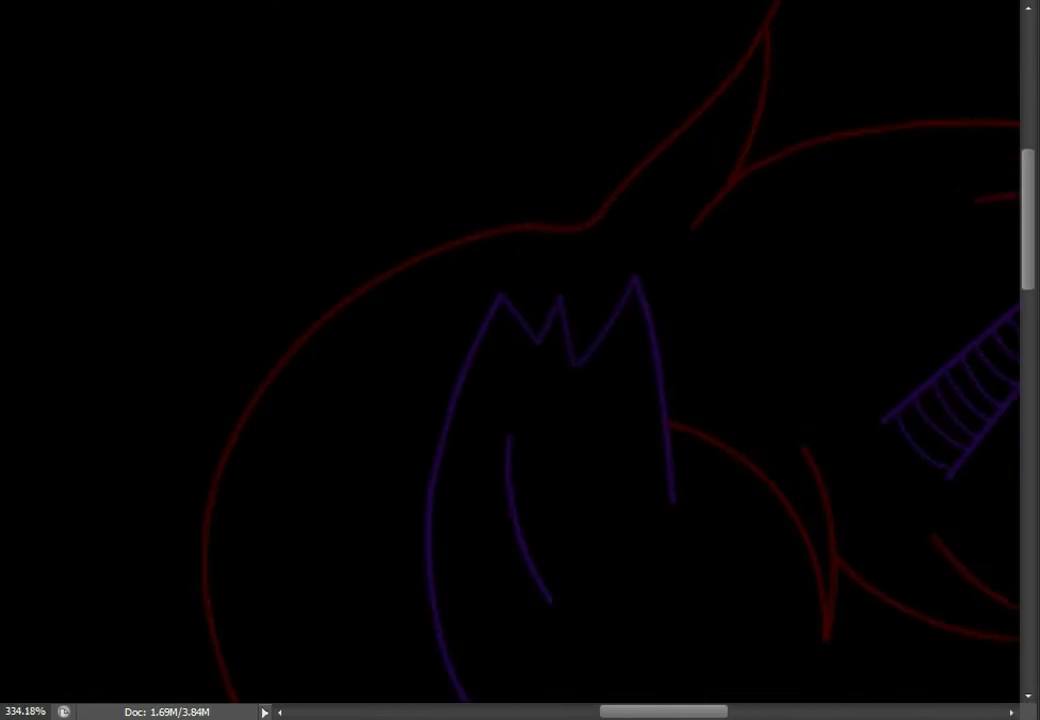
right_click(592, 222)
left_click(662, 374)
scroll(662, 374, "down", 3)
scroll(626, 243, "up", 3)
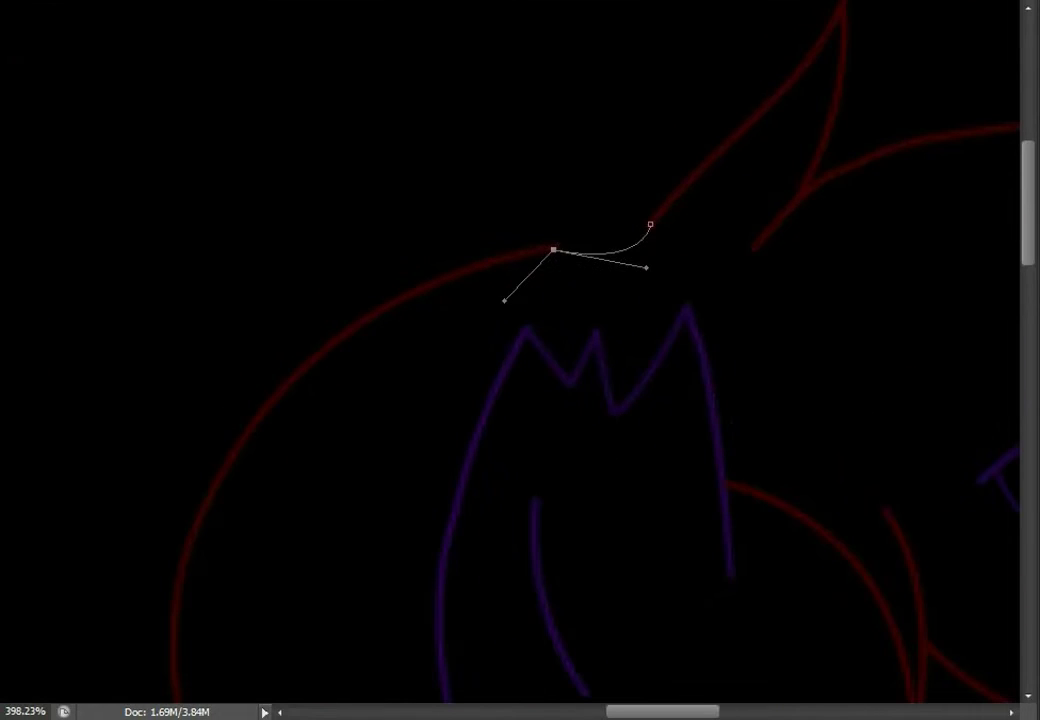
Bend the connecting path behind the ear and close the mane-to-tuft gap with Brush strokes, Simulate Pressure on
left_click_drag(652, 265, 680, 234)
right_click(733, 222)
left_click(811, 371)
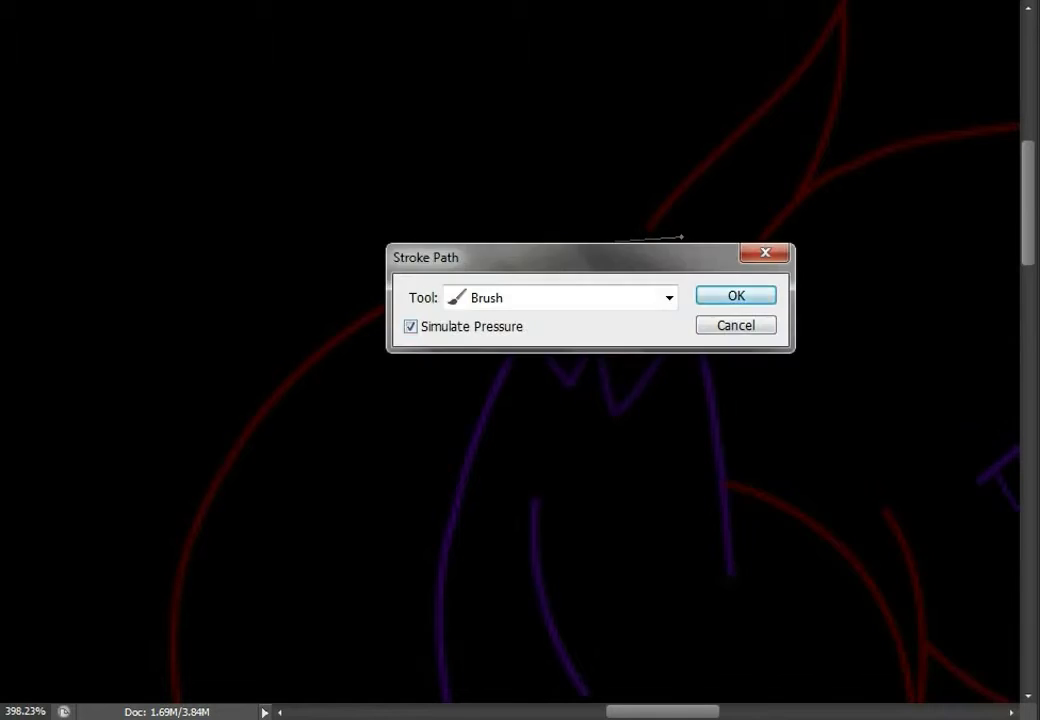
key("Return")
scroll(646, 258, "up", 2)
right_click(547, 181)
left_click(625, 330)
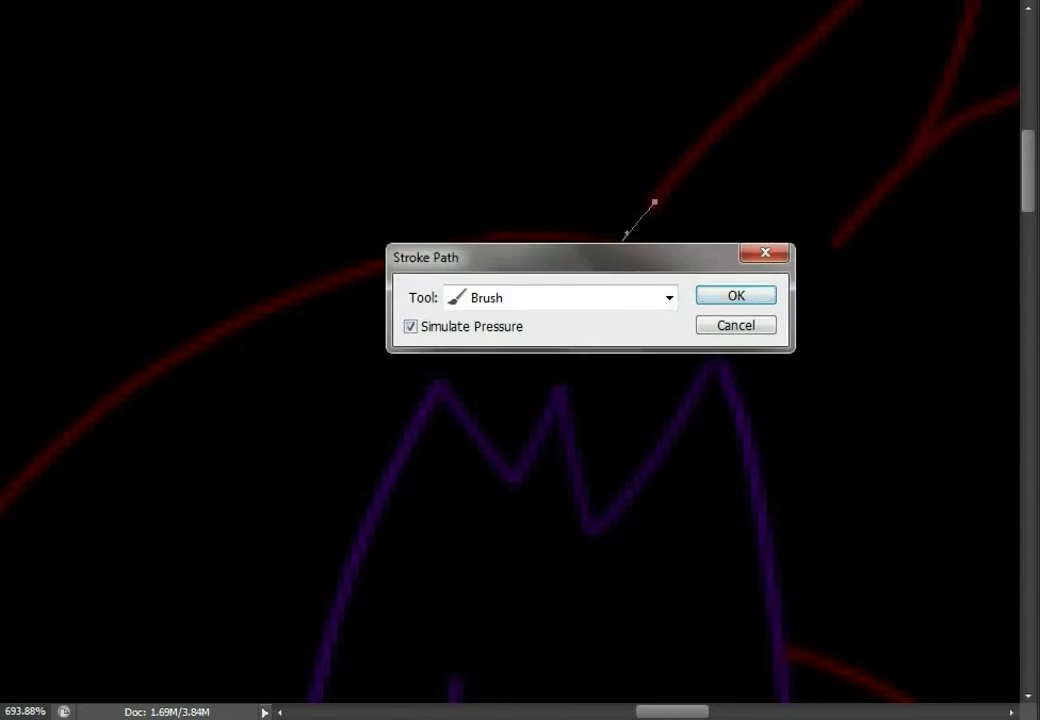
key("Return")
Look over the full line art beside the small reference pony, from the hair down to the hooves
scroll(600, 250, "down", 8)
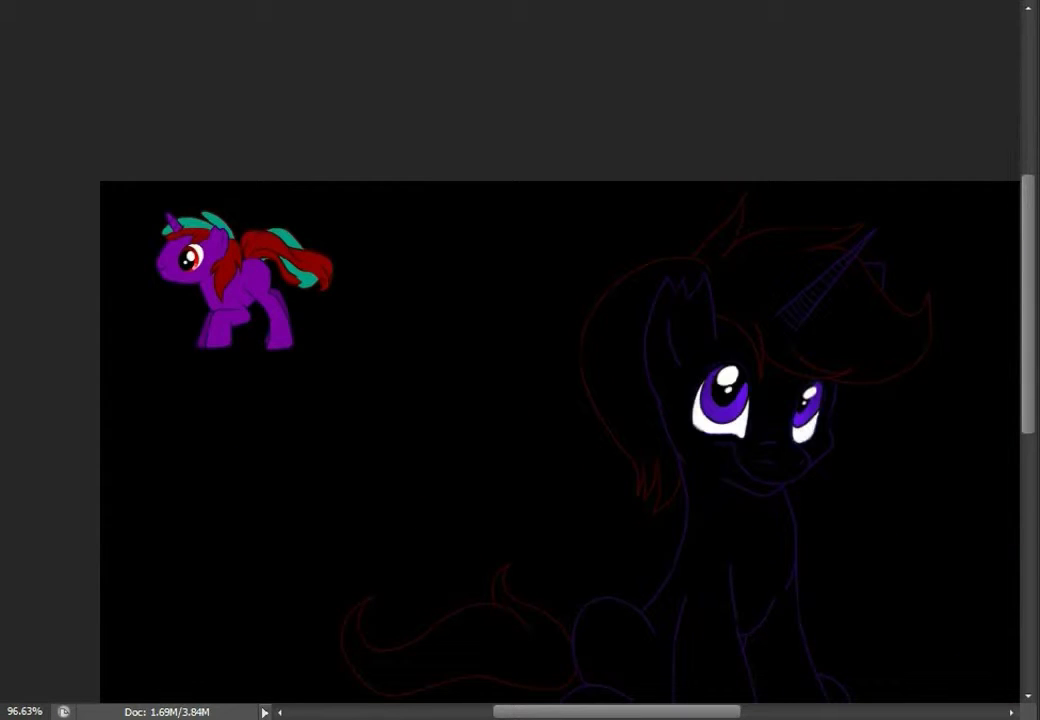
scroll(560, 400, "down", 2)
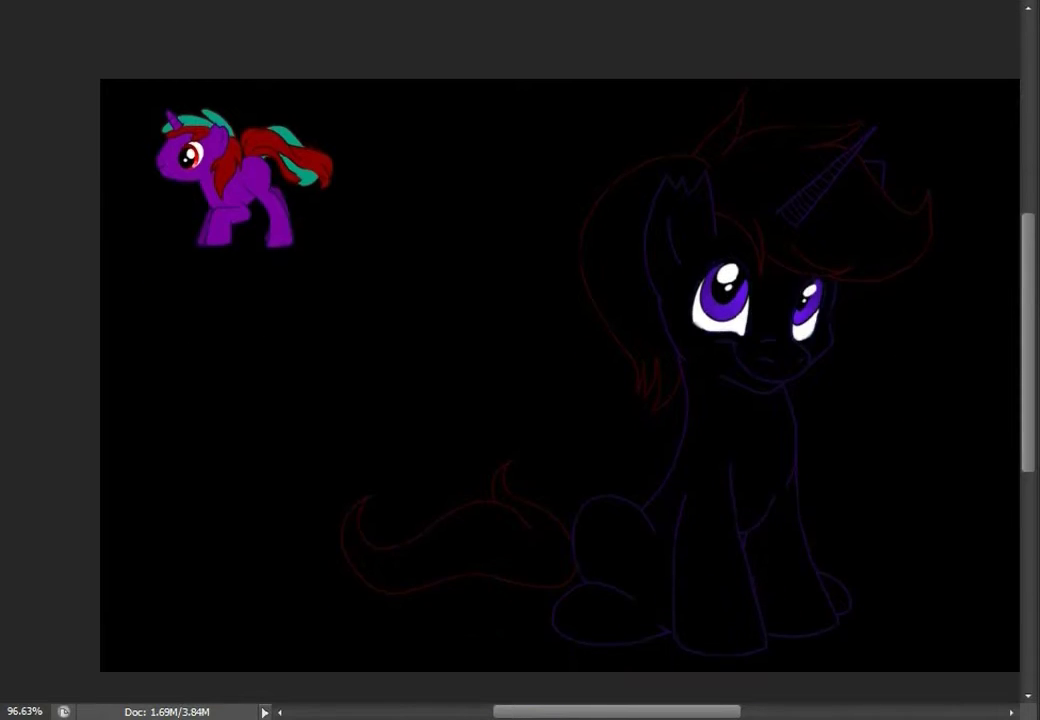
scroll(688, 208, "up", 2)
scroll(520, 360, "right", 3)
scroll(520, 360, "down", 4)
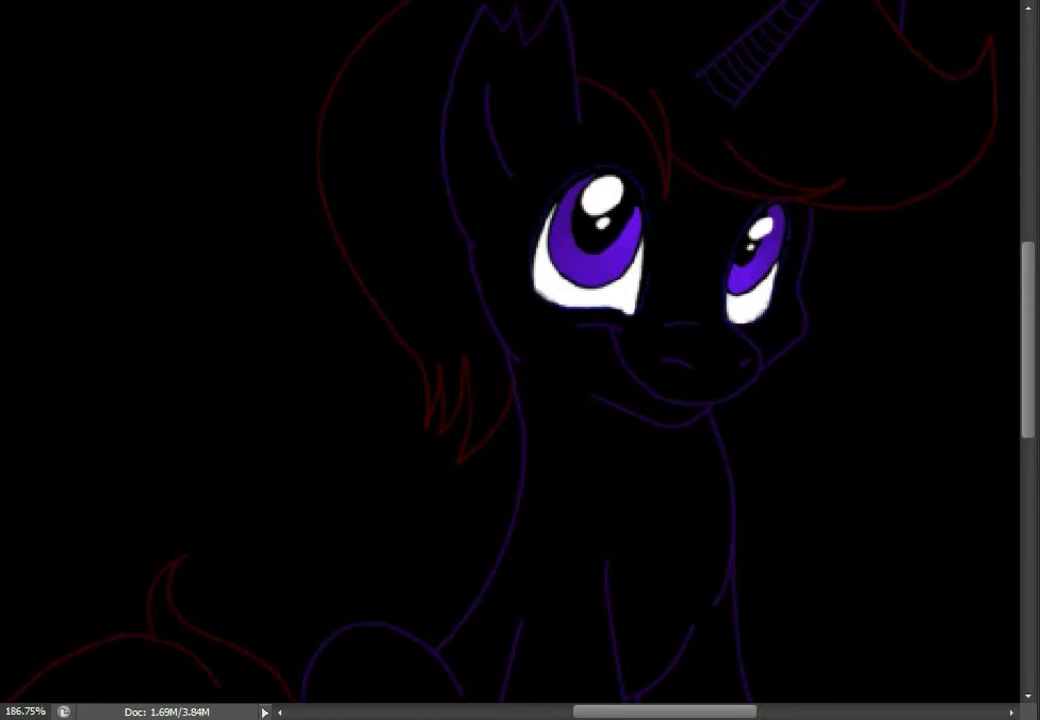
scroll(520, 360, "up", 5)
scroll(520, 360, "left", 5)
scroll(520, 400, "right", 4)
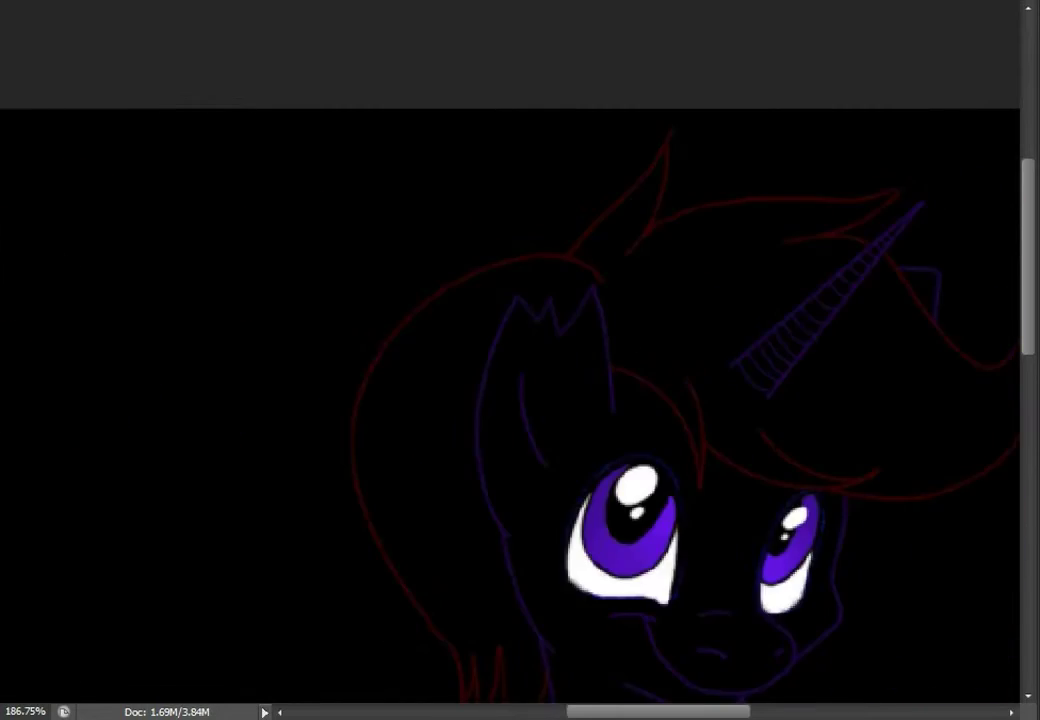
Paint the ear, face, muzzle and jaw with a flat purple base coat around the eyes
mouse_move(460, 380)
left_mouse_down()
mouse_move(445, 300)
mouse_move(530, 420)
mouse_move(530, 310)
mouse_move(475, 400)
left_mouse_up()
scroll(832, 694, "up", 6)
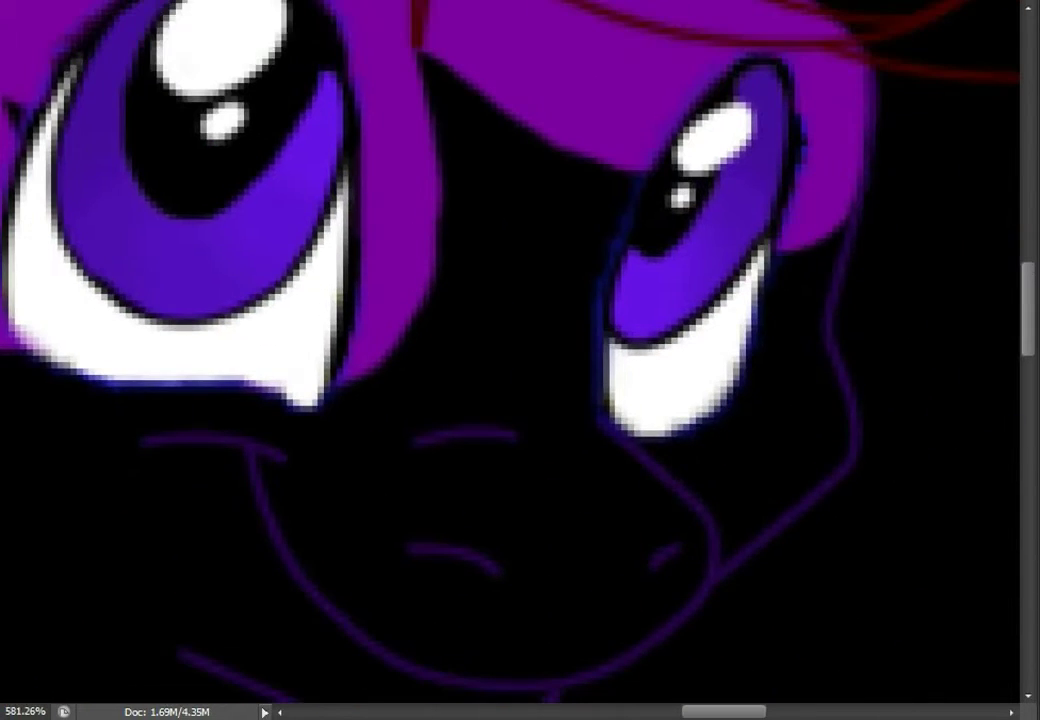
mouse_move(660, 260)
left_mouse_down()
mouse_move(600, 390)
mouse_move(480, 460)
mouse_move(460, 500)
left_mouse_up()
scroll(520, 400, "down", 3)
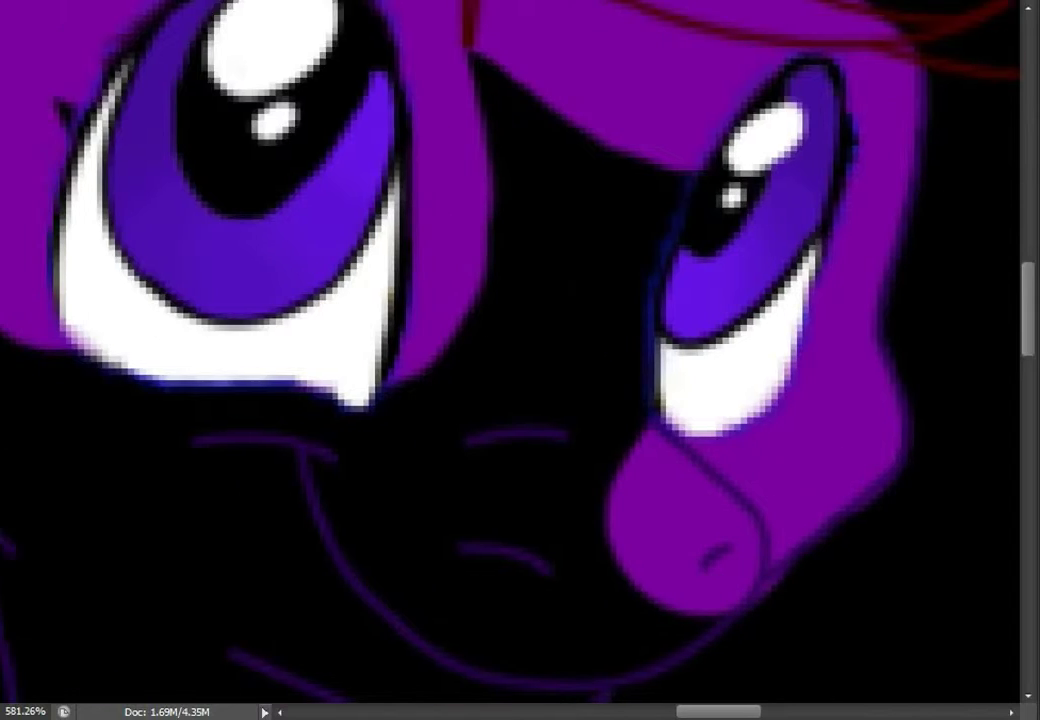
left_click_drag(400, 480, 500, 560)
left_click_drag(250, 300, 430, 470)
scroll(520, 360, "up", 5)
scroll(520, 360, "down", 3)
mouse_move(240, 250)
left_mouse_down()
mouse_move(300, 400)
mouse_move(500, 460)
mouse_move(290, 470)
left_mouse_up()
scroll(520, 360, "down", 5)
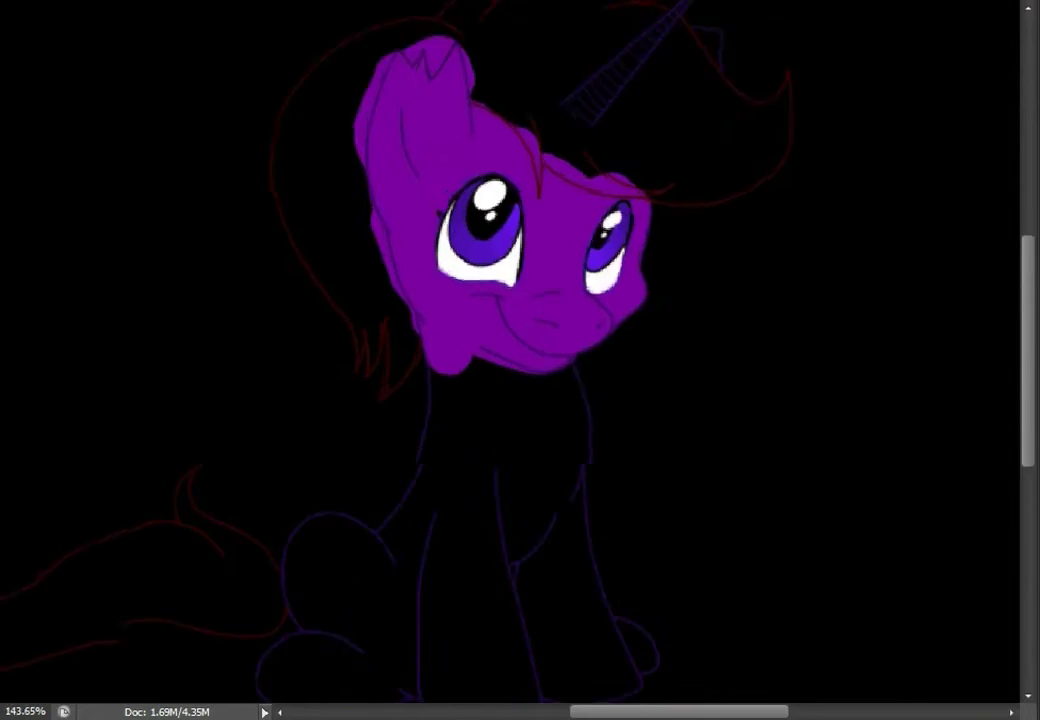
Paint the front of the chest, the far front leg and the small hoof behind it flat purple
scroll(470, 290, "up", 6)
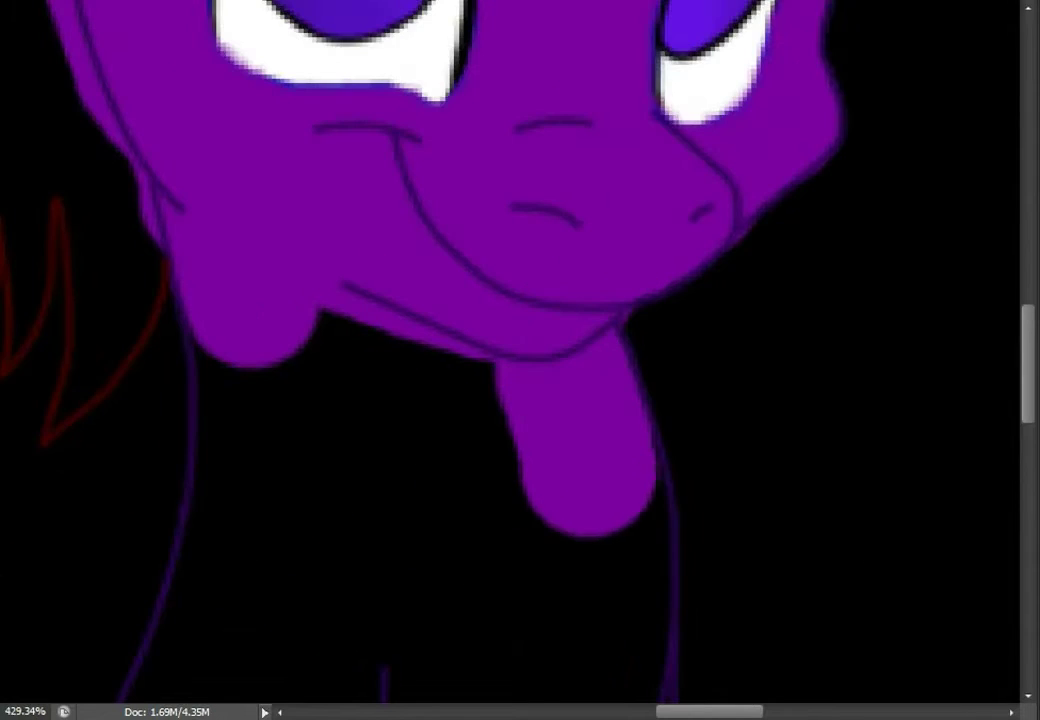
mouse_move(600, 315)
left_mouse_down()
mouse_move(607, 445)
mouse_move(598, 520)
left_mouse_up()
scroll(598, 520, "down", 3)
mouse_move(598, 350)
left_mouse_down()
mouse_move(613, 420)
mouse_move(620, 530)
mouse_move(643, 455)
mouse_move(653, 300)
mouse_move(718, 485)
mouse_move(808, 590)
mouse_move(848, 535)
mouse_move(813, 445)
mouse_move(853, 470)
mouse_move(885, 540)
left_mouse_up()
scroll(638, 487, "down", 7)
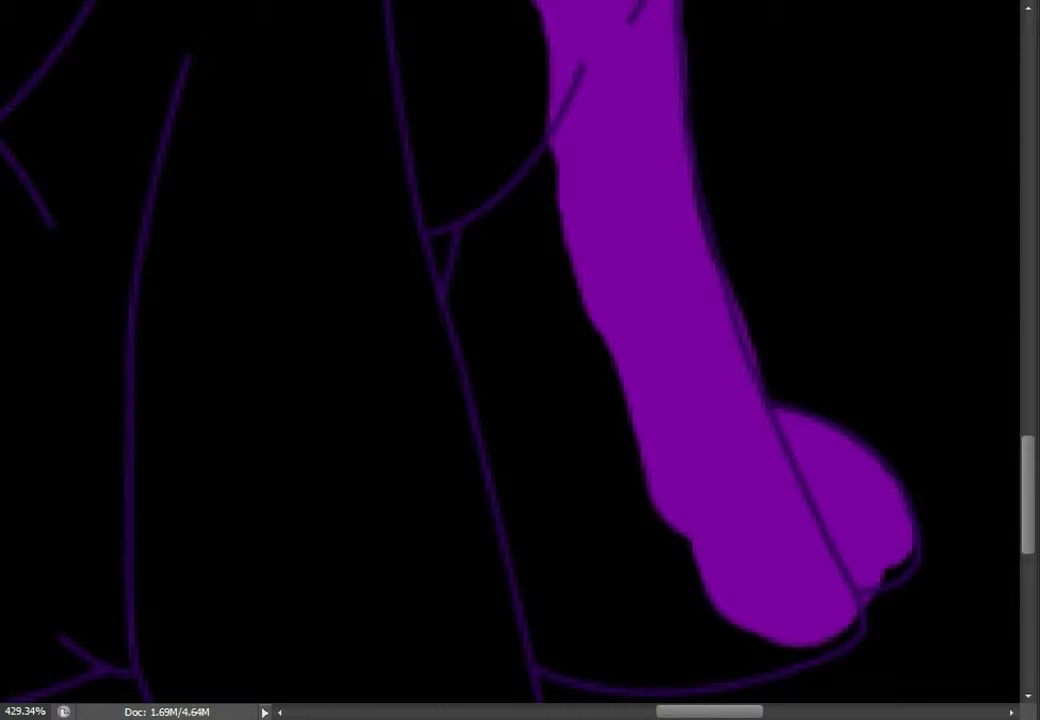
mouse_move(740, 625)
left_mouse_down()
mouse_move(560, 632)
mouse_move(720, 680)
left_mouse_up()
scroll(720, 680, "down", 3)
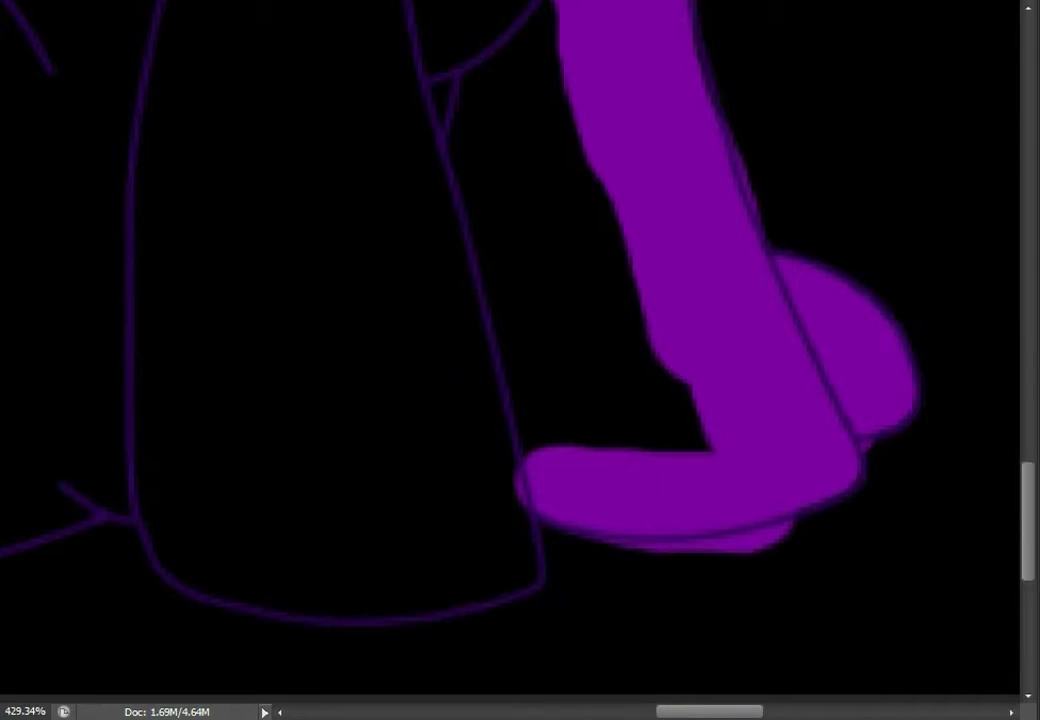
left_click_drag(476, 160, 470, 420)
scroll(520, 360, "down", 2)
mouse_move(350, 330)
left_mouse_down()
mouse_move(430, 320)
mouse_move(520, 210)
left_mouse_up()
left_click_drag(440, 330, 480, 460)
Continue the purple base coat over the neck and chest
scroll(520, 360, "down", 2)
scroll(520, 360, "up", 5)
scroll(520, 360, "up", 3)
mouse_move(290, 300)
left_mouse_down()
mouse_move(320, 340)
mouse_move(300, 455)
left_mouse_up()
scroll(520, 360, "down", 2)
left_click_drag(330, 365, 280, 505)
scroll(520, 360, "down", 2)
Fill the haunch above the hind foot with the purple base coat
scroll(520, 360, "down", 3)
scroll(520, 360, "left", 4)
mouse_move(440, 475)
left_mouse_down()
mouse_move(270, 400)
mouse_move(135, 460)
left_mouse_up()
scroll(520, 360, "down", 2)
mouse_move(150, 260)
left_mouse_down()
mouse_move(160, 470)
mouse_move(500, 330)
mouse_move(260, 450)
mouse_move(420, 480)
left_mouse_up()
scroll(330, 505, "down", 3)
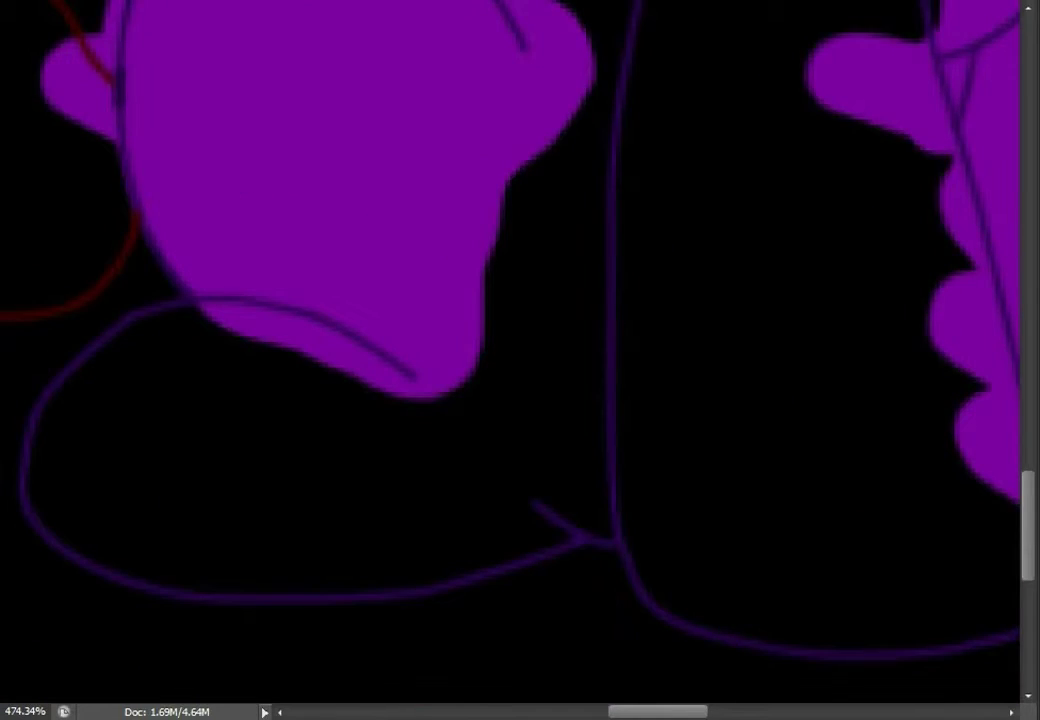
Fill the hind foot, the near front leg and the remaining body gaps with purple
scroll(520, 360, "down", 2)
mouse_move(790, 545)
left_mouse_down()
mouse_move(790, 579)
mouse_move(772, 596)
mouse_move(618, 595)
mouse_move(585, 591)
mouse_move(505, 548)
mouse_move(530, 526)
mouse_move(428, 493)
mouse_move(285, 538)
left_mouse_up()
scroll(520, 360, "left", 2)
left_click_drag(325, 395, 182, 455)
mouse_move(150, 400)
left_mouse_down()
mouse_move(180, 520)
mouse_move(520, 510)
mouse_move(250, 400)
mouse_move(760, 470)
mouse_move(740, 250)
mouse_move(800, 230)
mouse_move(830, 140)
left_mouse_up()
scroll(520, 360, "down", 4)
scroll(667, 184, "up", 5)
mouse_move(800, 100)
left_mouse_down()
mouse_move(770, 400)
mouse_move(700, 600)
left_mouse_up()
Erase the purple overspill outside the neck, back, haunch and hind foot outlines
scroll(520, 360, "up", 3)
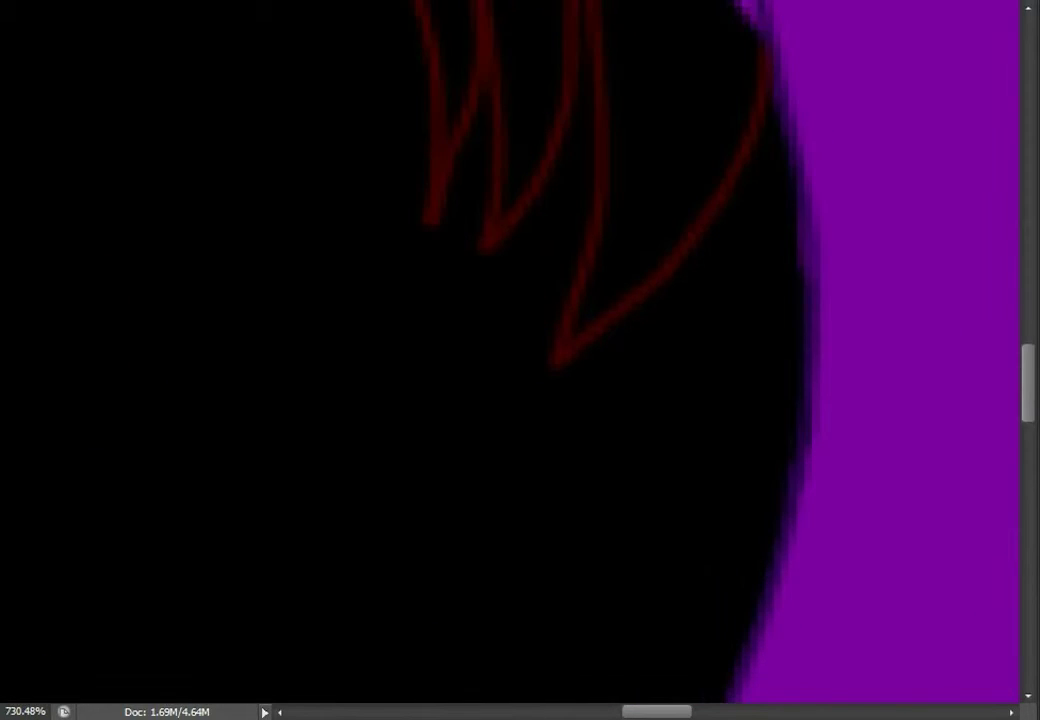
scroll(520, 360, "down", 3)
scroll(520, 360, "up", 1)
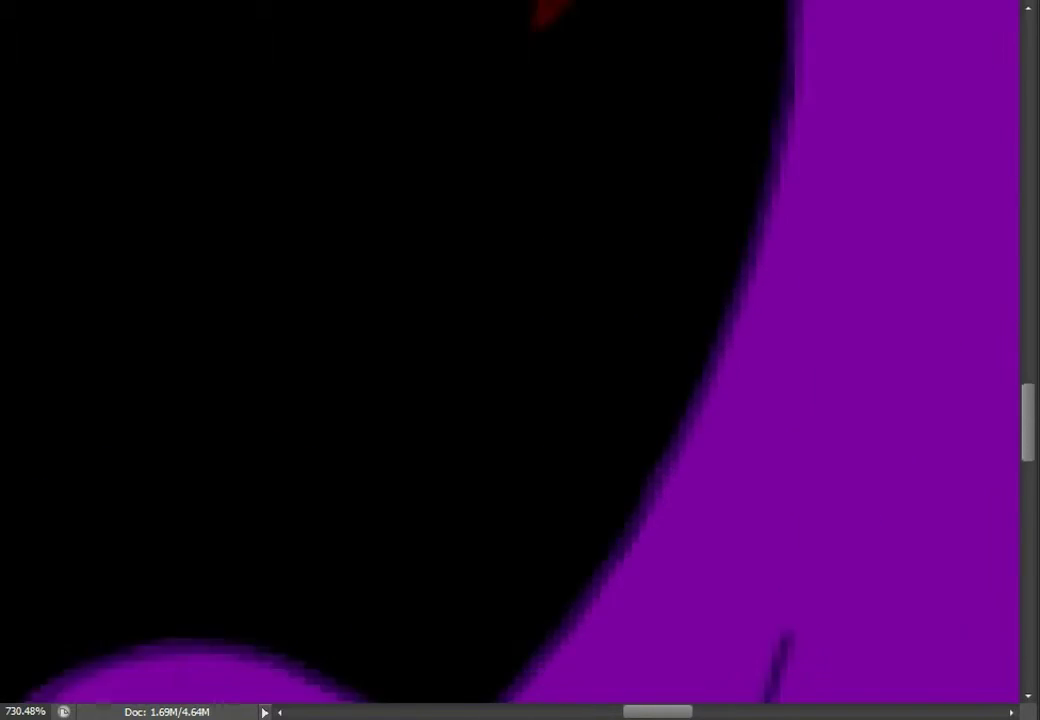
scroll(520, 360, "left", 3)
scroll(520, 360, "down", 1)
scroll(520, 360, "down", 4)
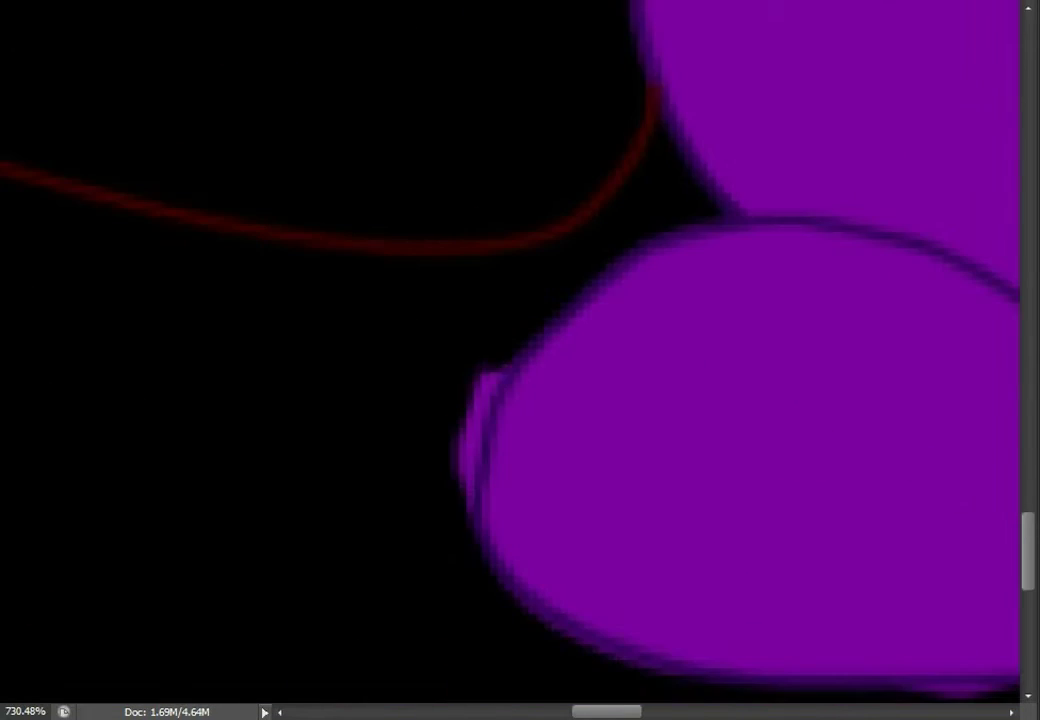
scroll(520, 360, "right", 2)
scroll(520, 360, "right", 2)
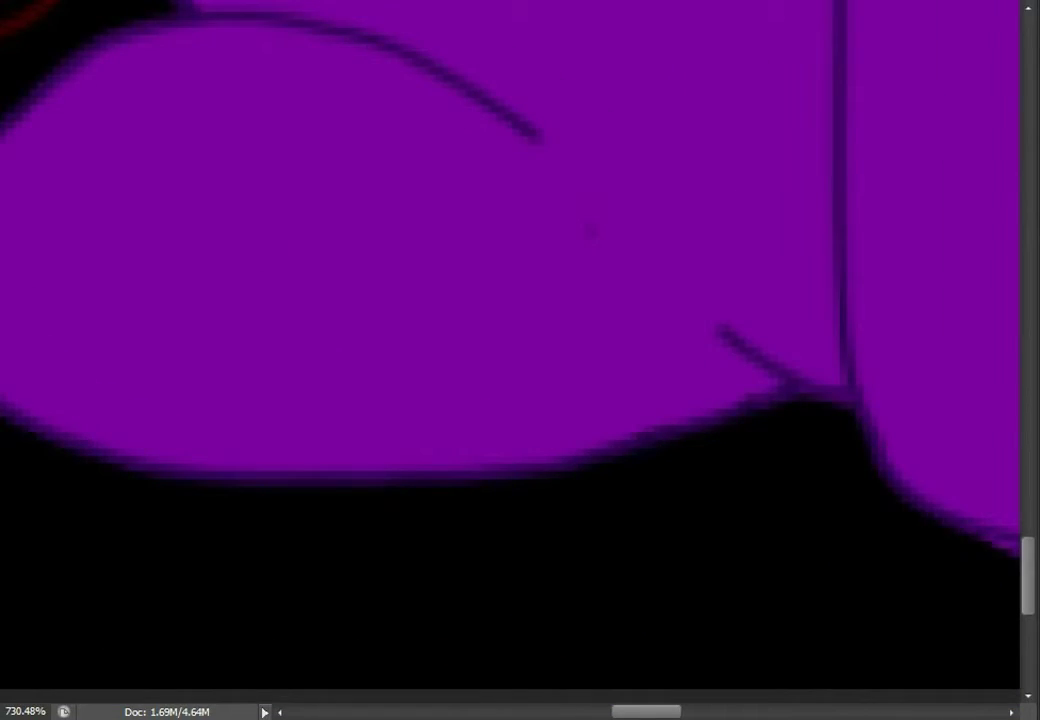
Erase the purple overspill along the front hooves, the far front leg and the chest outline
scroll(520, 360, "right", 6)
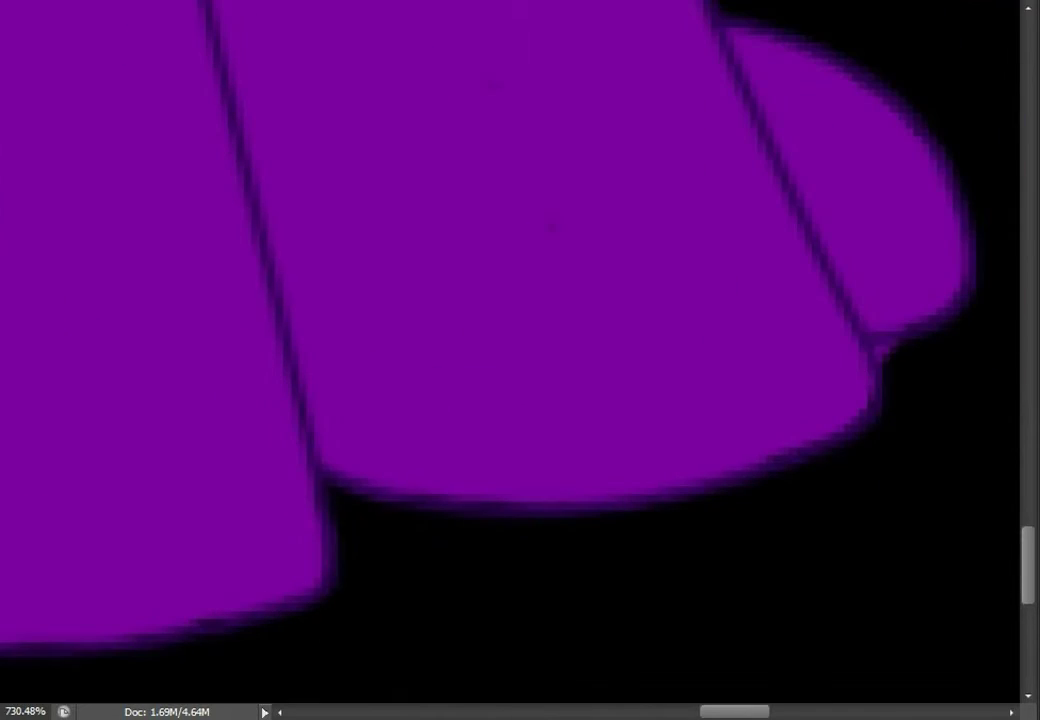
scroll(520, 360, "right", 2)
scroll(520, 360, "up", 6)
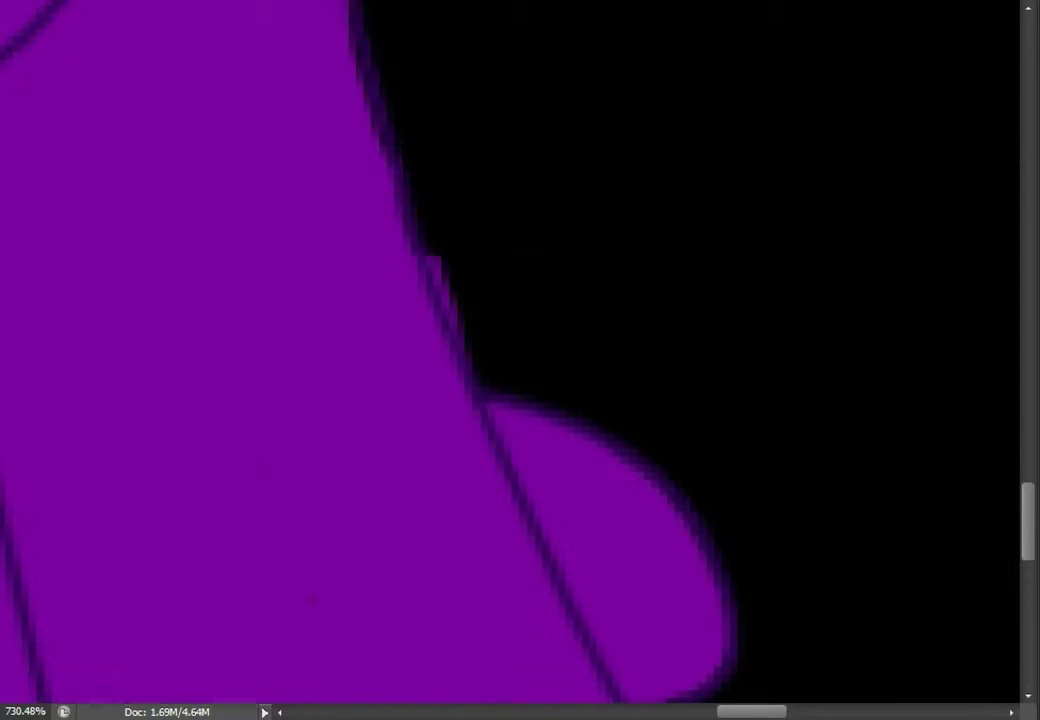
scroll(520, 360, "up", 8)
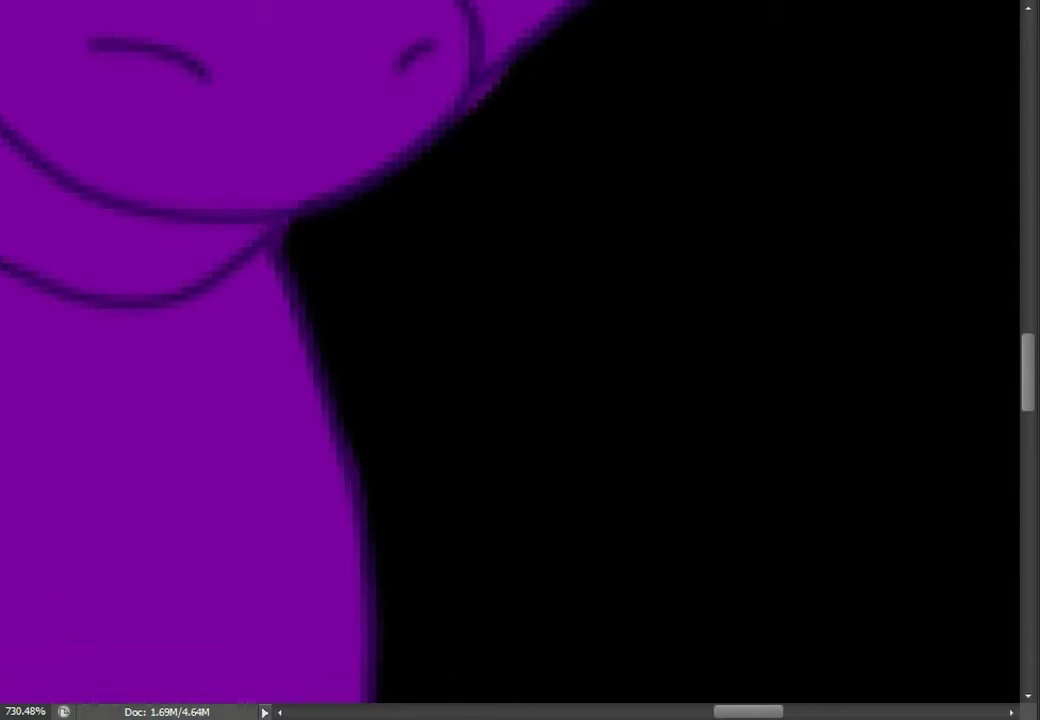
Cover the blue fringe and the stray black lash around the larger eye with purple
scroll(520, 360, "left", 3)
scroll(520, 360, "left", 5)
scroll(520, 360, "up", 5)
scroll(520, 360, "down", 3)
scroll(520, 360, "up", 3)
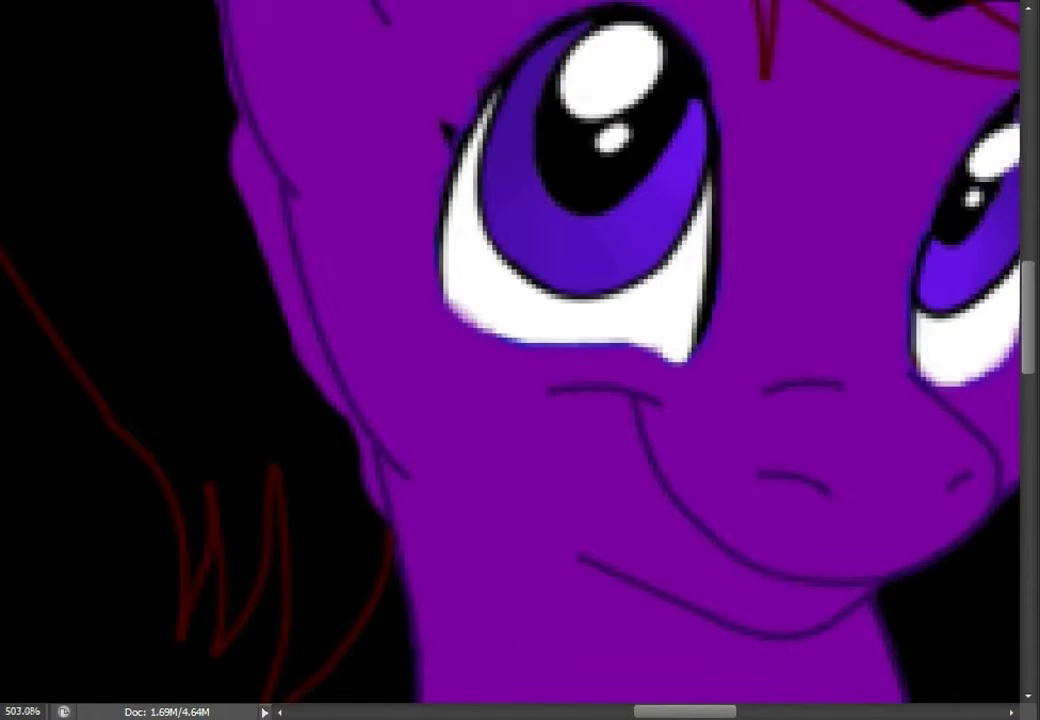
scroll(530, 345, "up", 3)
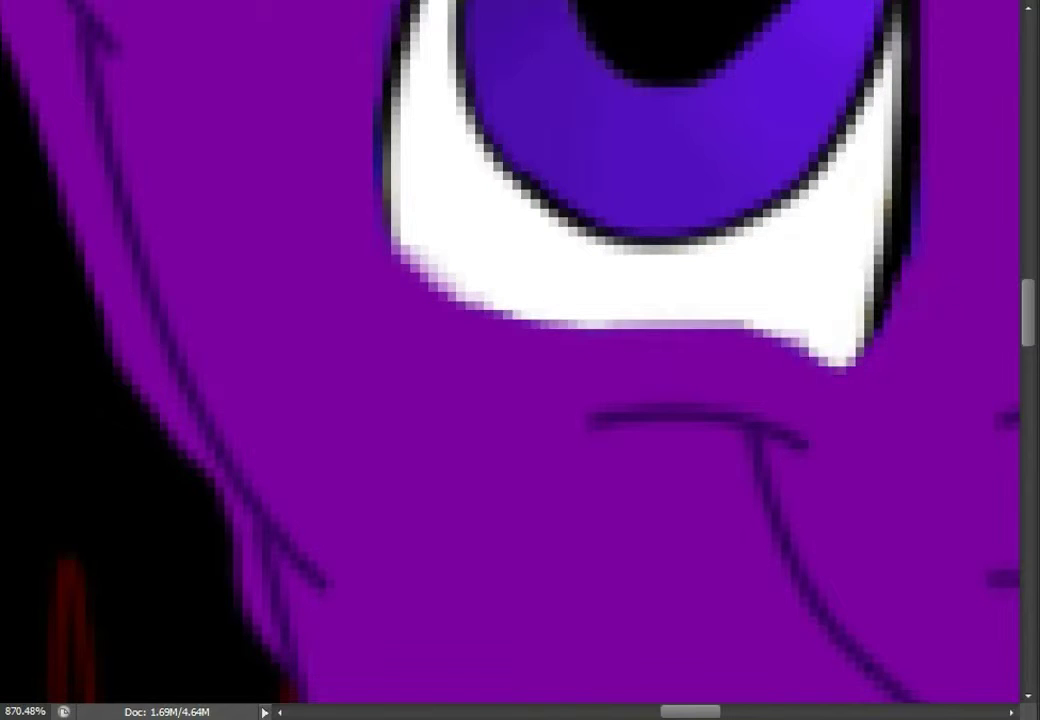
scroll(520, 360, "up", 5)
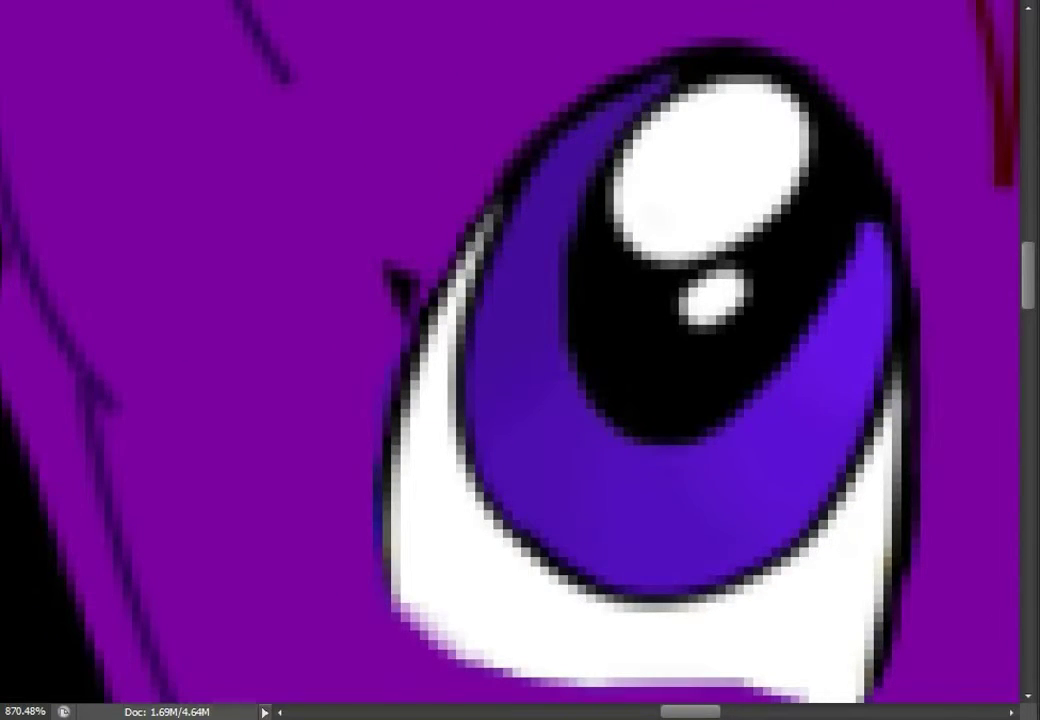
scroll(520, 360, "down", 6)
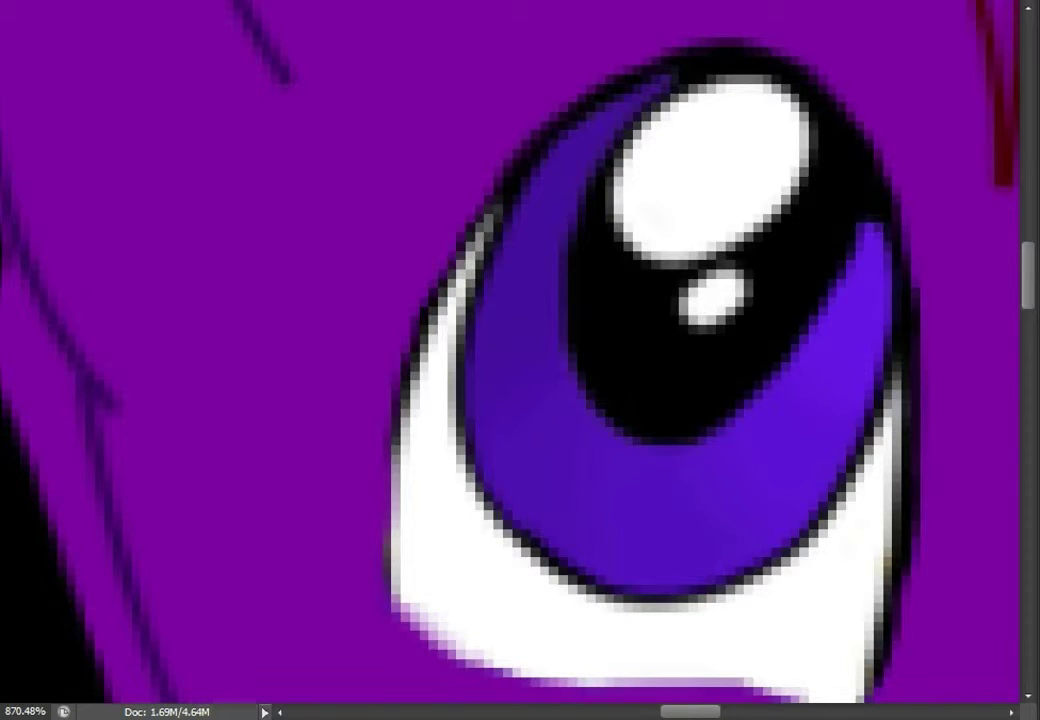
scroll(748, 345, "up", 4)
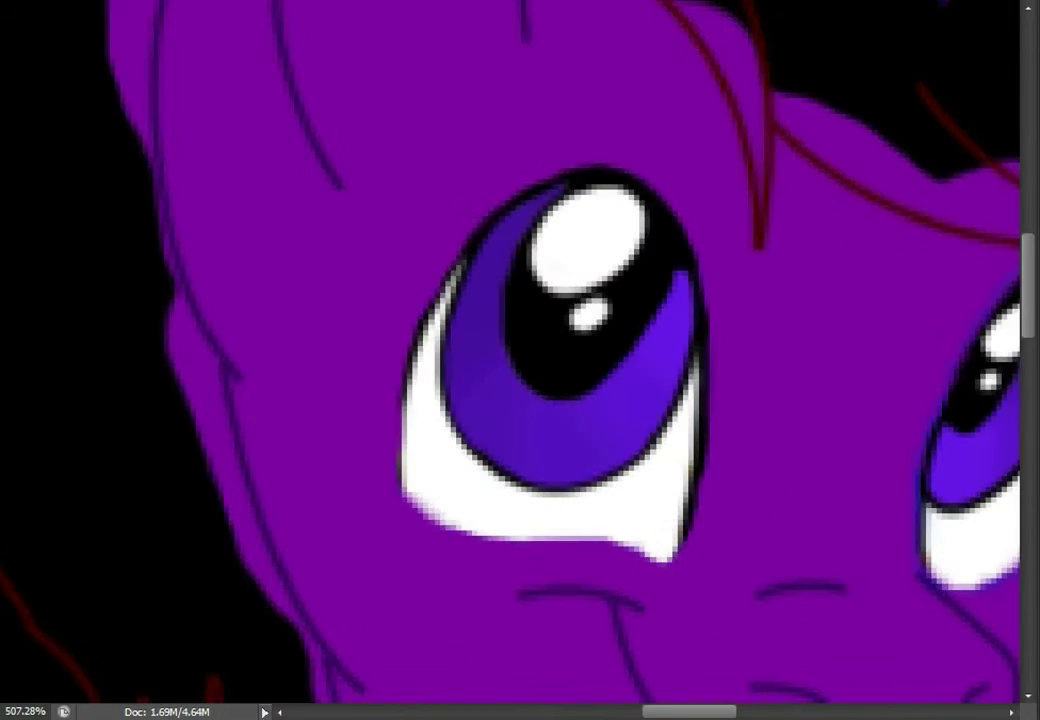
scroll(520, 360, "left", 2)
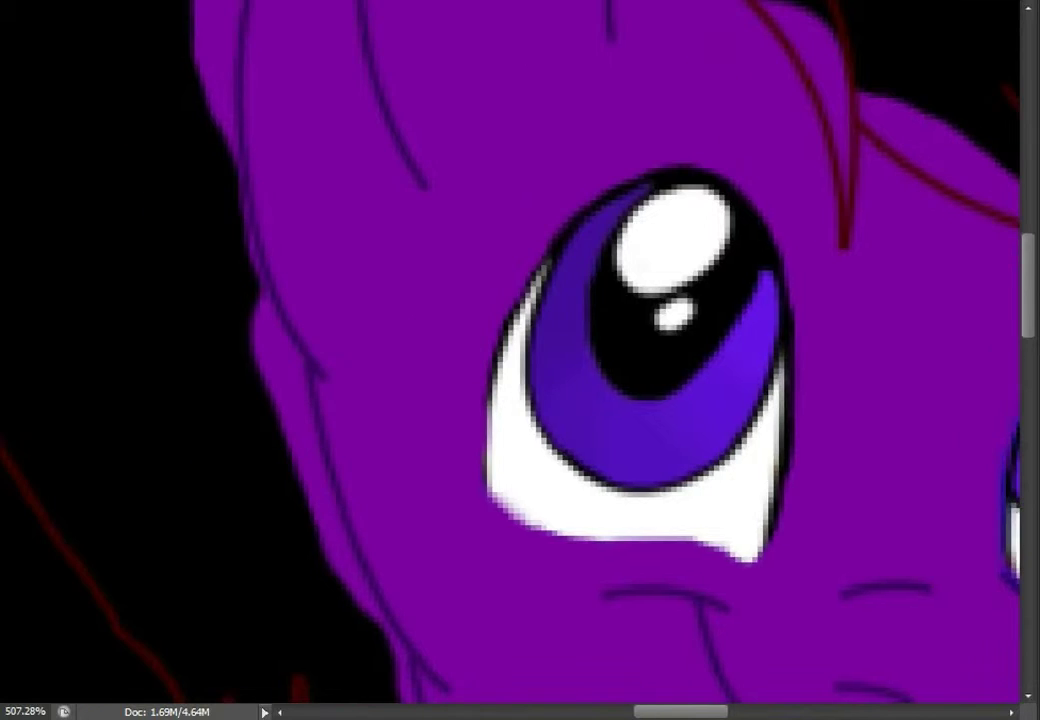
Select the larger eye's blue-violet iris and recolour it red
key("ctrl+d")
left_click(620, 430)
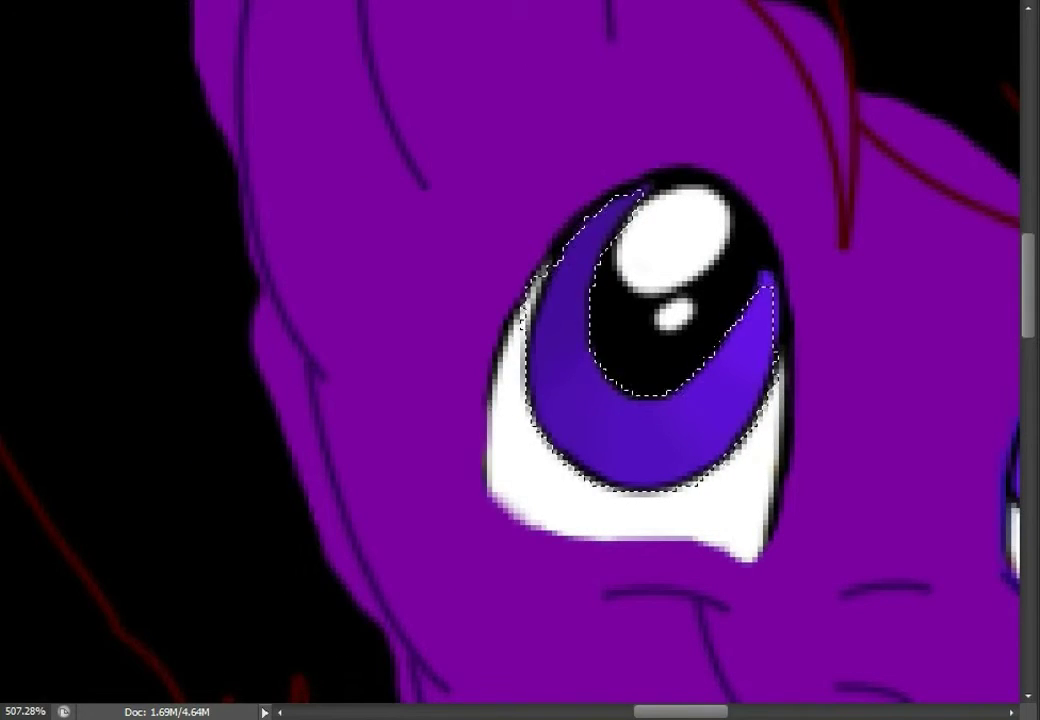
key("alt+BackSpace")
scroll(520, 360, "down", 2)
key("Return")
key("alt+BackSpace")
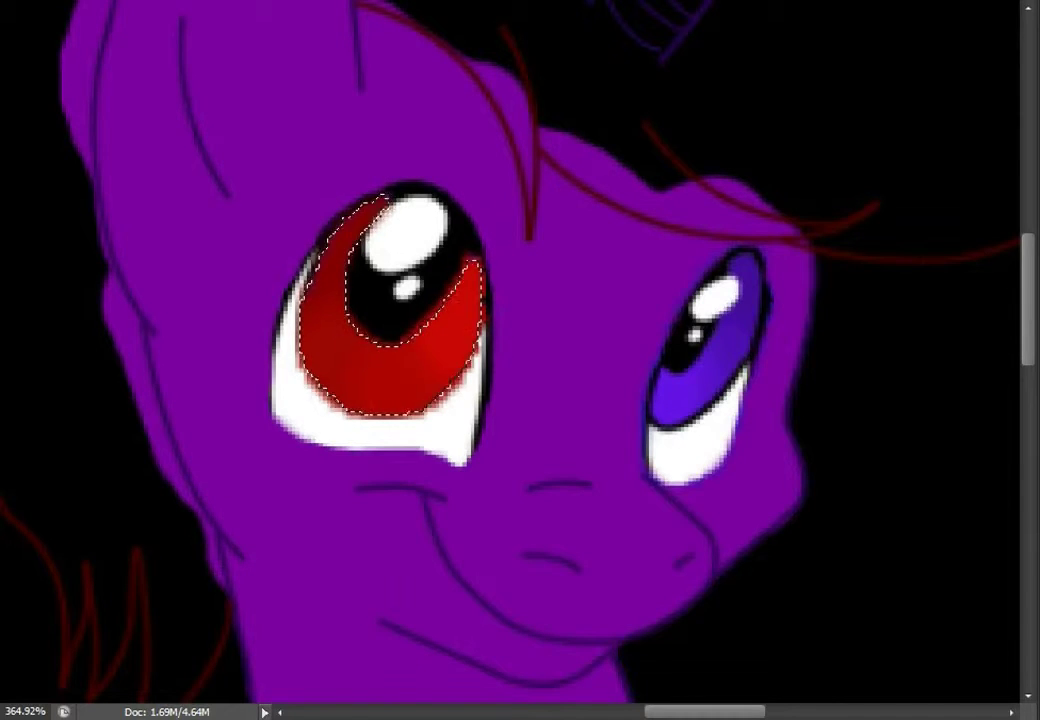
right_click(162, 144)
key("Escape")
Clean up the larger eye's iris edge and redraw the black outline along the side facing the muzzle
scroll(343, 243, "up", 7)
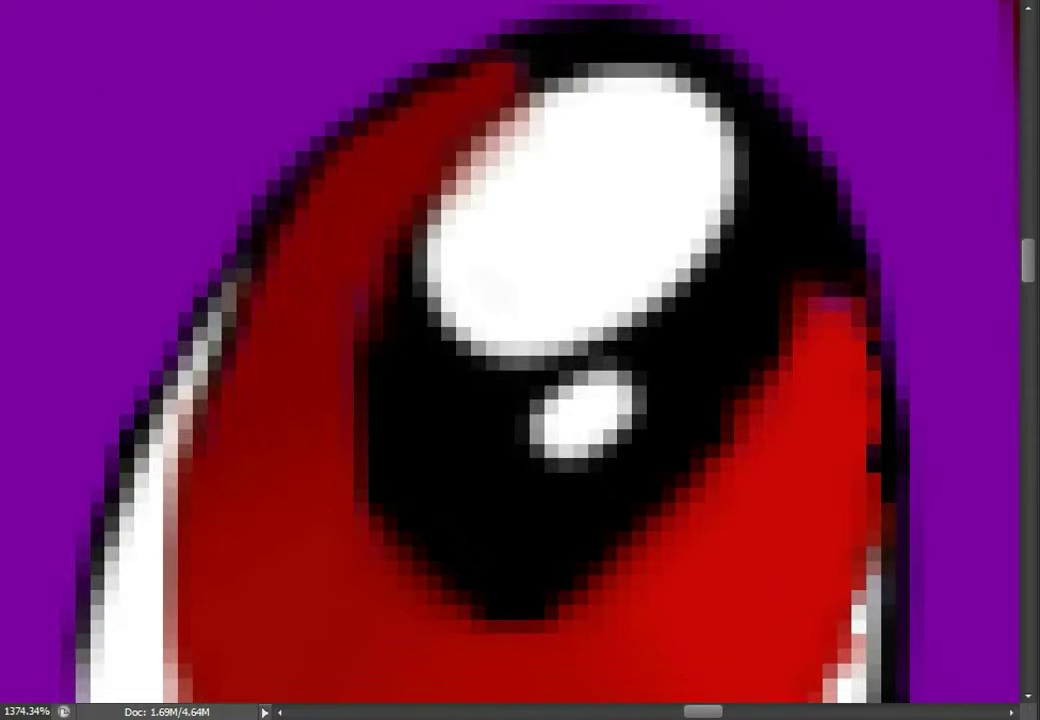
scroll(520, 360, "down", 2)
scroll(520, 360, "right", 2)
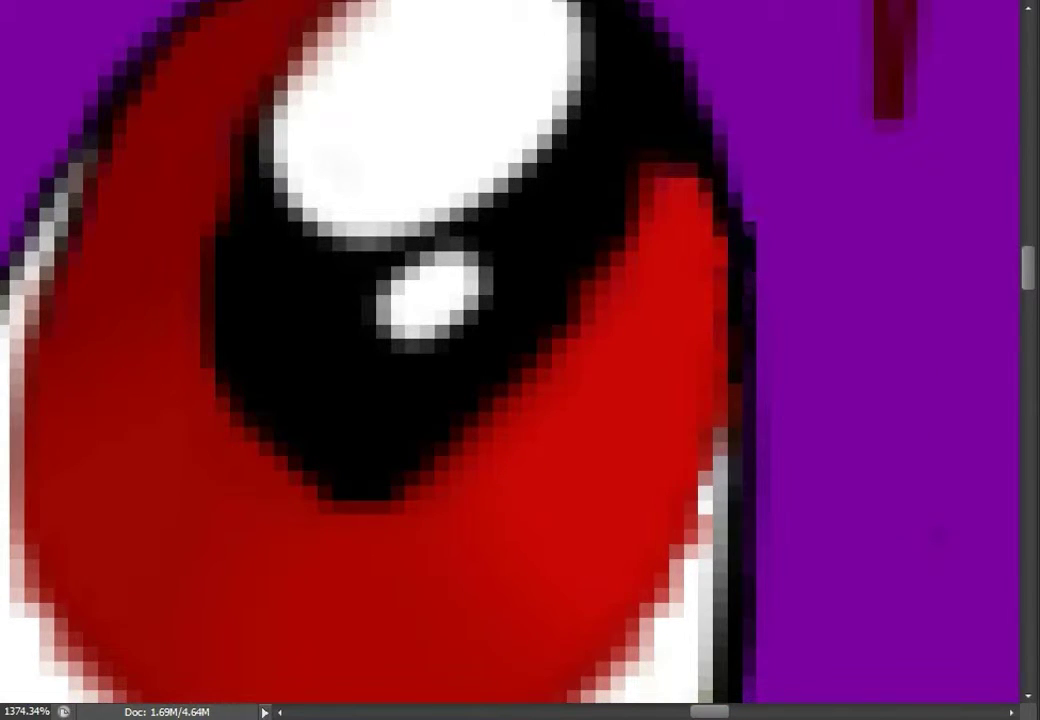
scroll(520, 360, "down", 1)
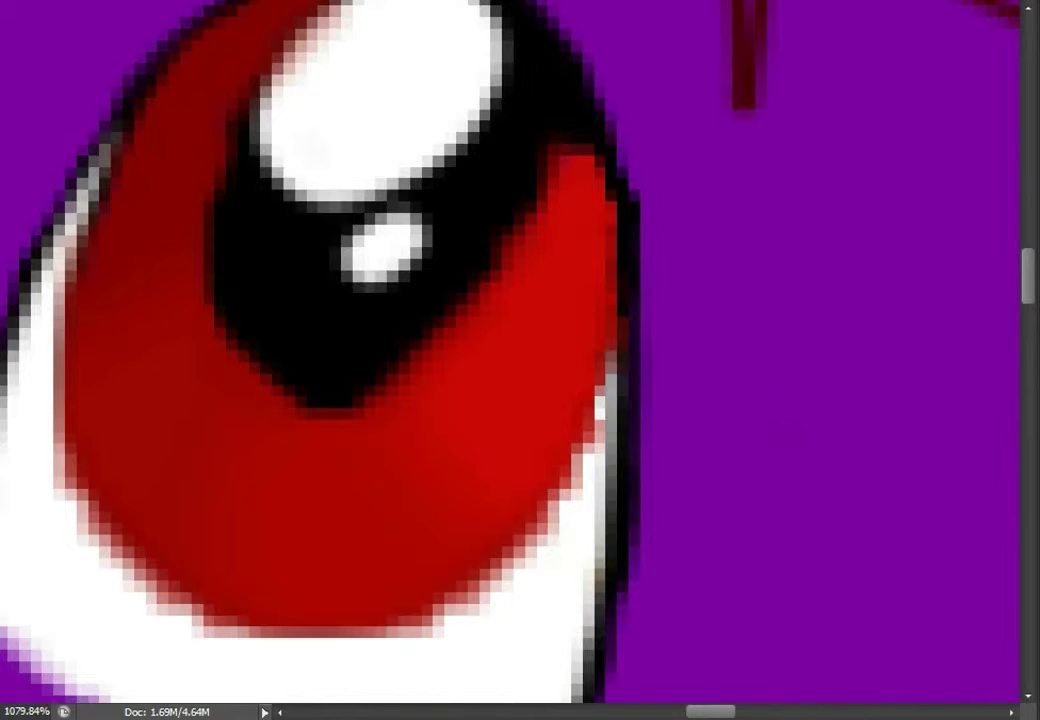
scroll(520, 360, "down", 1)
scroll(520, 360, "up", 1)
scroll(700, 300, "down", 1)
right_click(789, 223)
left_click(872, 371)
key("Return")
Cover the blue fringe and the stray lash around the smaller eye with purple
scroll(697, 276, "down", 5)
scroll(690, 300, "up", 5)
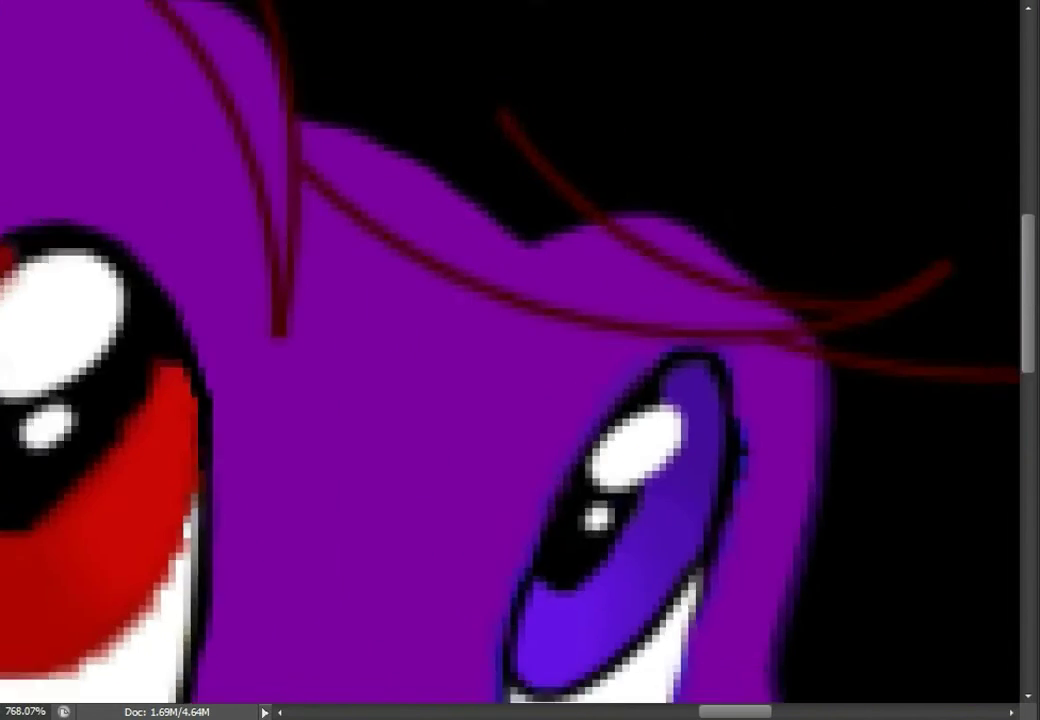
scroll(520, 360, "down", 3)
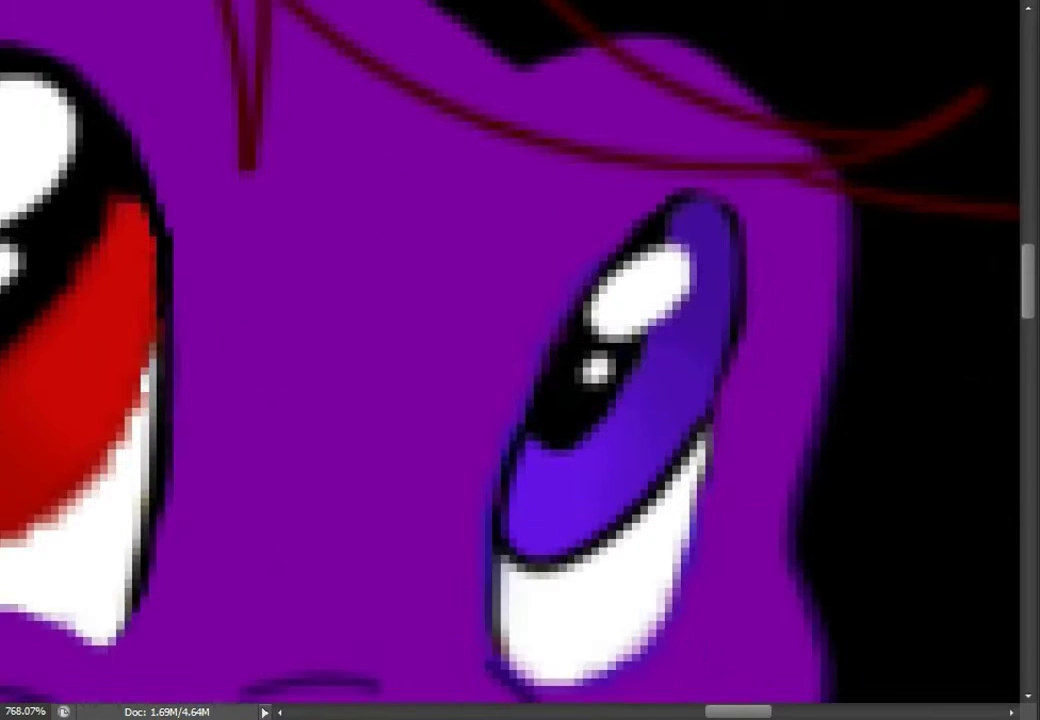
scroll(464, 434, "up", 1)
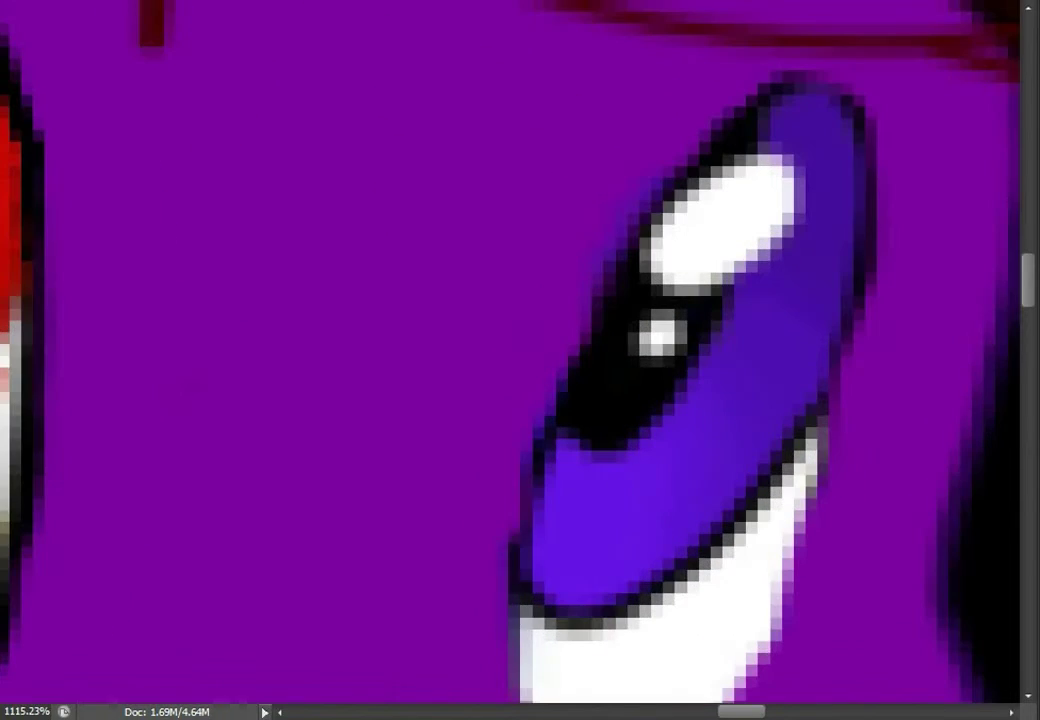
left_click_drag(530, 465, 515, 600)
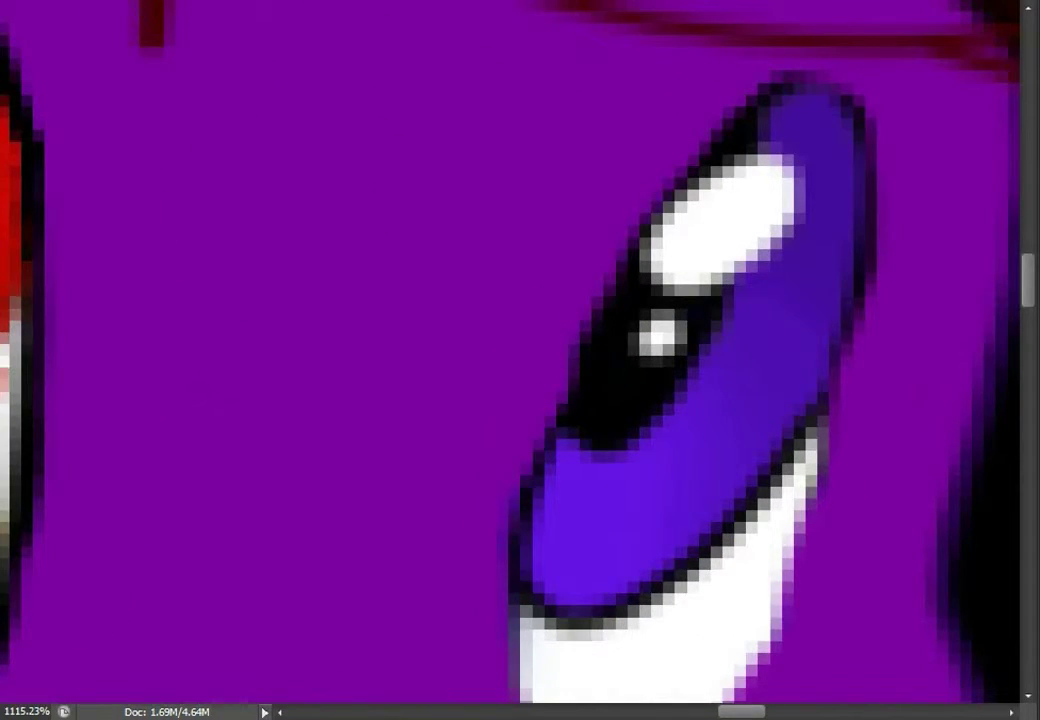
scroll(525, 595, "down", 1)
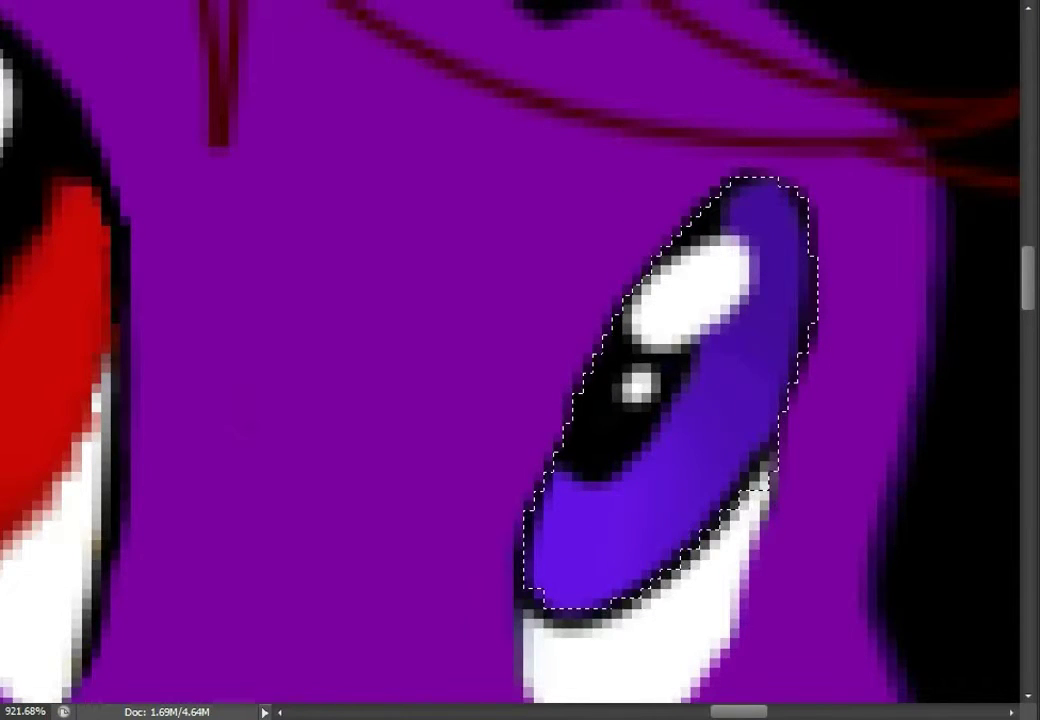
Select the smaller eye's blue-violet iris and recolour it dark red
left_click(578, 485)
scroll(578, 485, "up", 4)
scroll(578, 485, "down", 2)
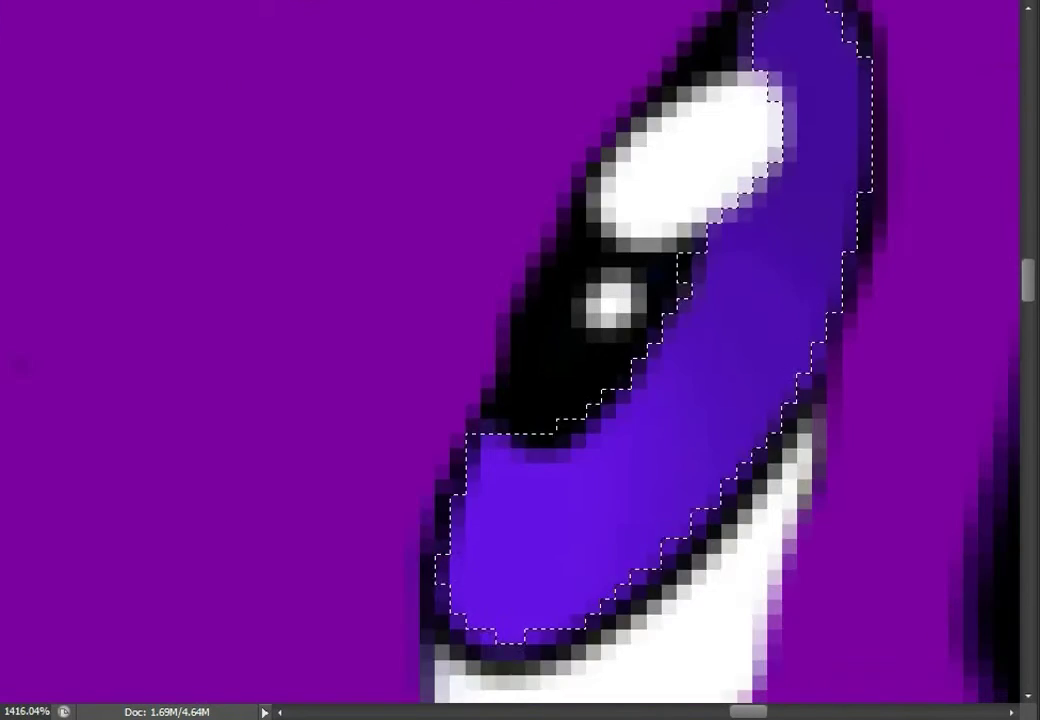
scroll(520, 360, "down", 3)
scroll(520, 360, "left", 2)
scroll(520, 360, "right", 3)
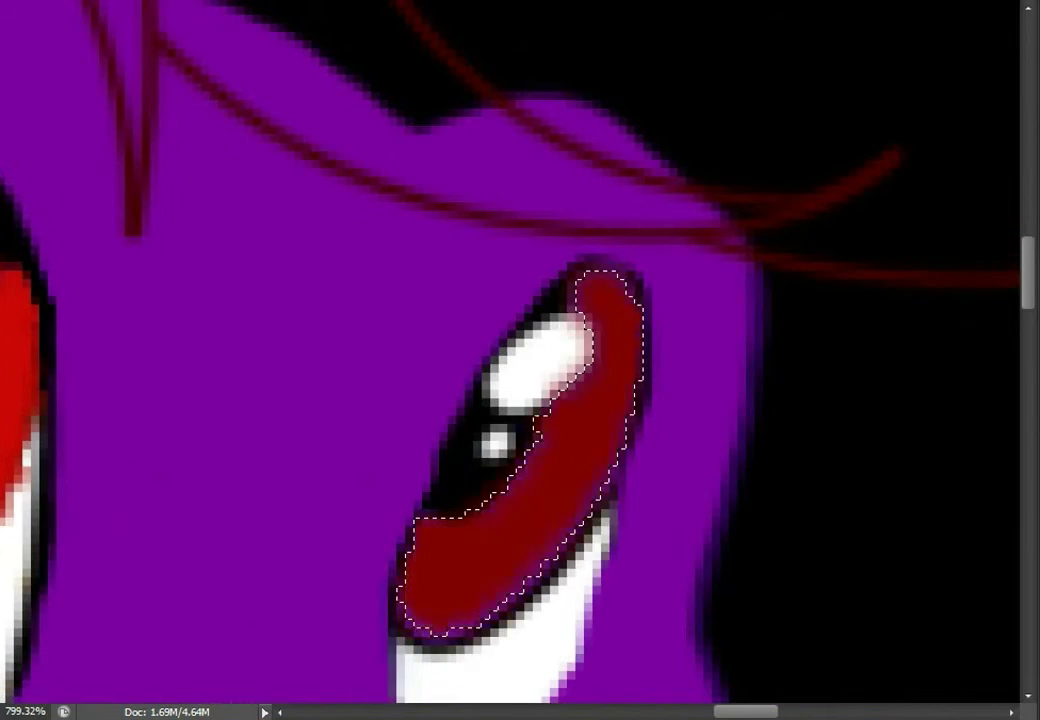
Shade the smaller eye's iris with brighter red toward its lower end to match the larger eye, and clear the selection
scroll(520, 360, "left", 3)
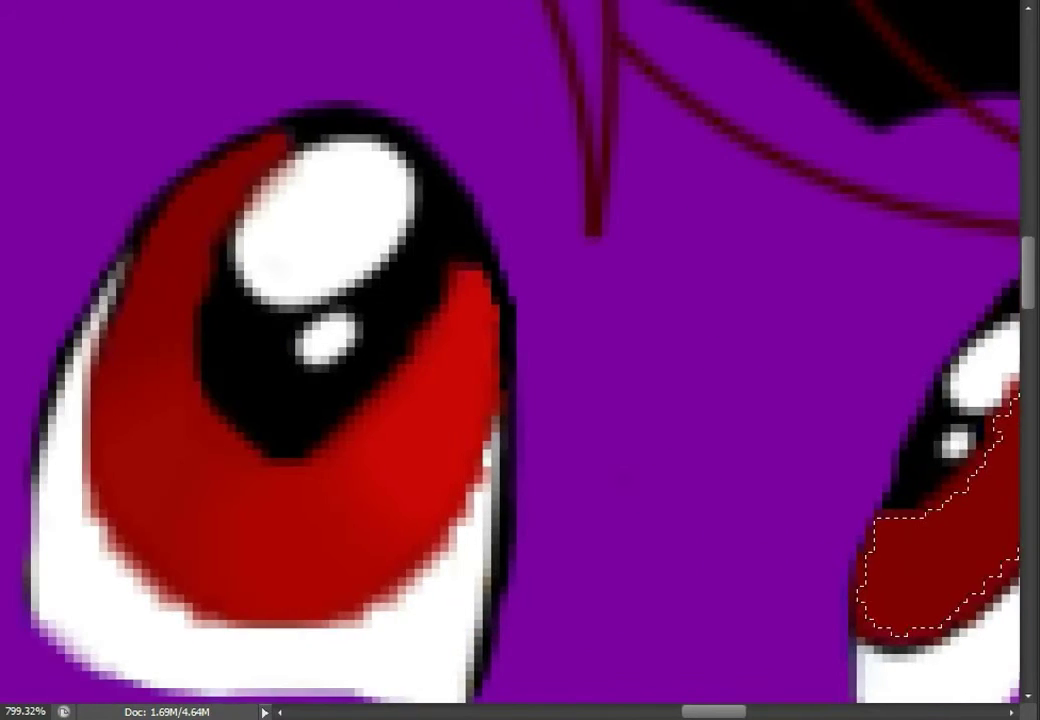
scroll(520, 360, "right", 3)
scroll(520, 360, "left", 3)
scroll(520, 360, "right", 2)
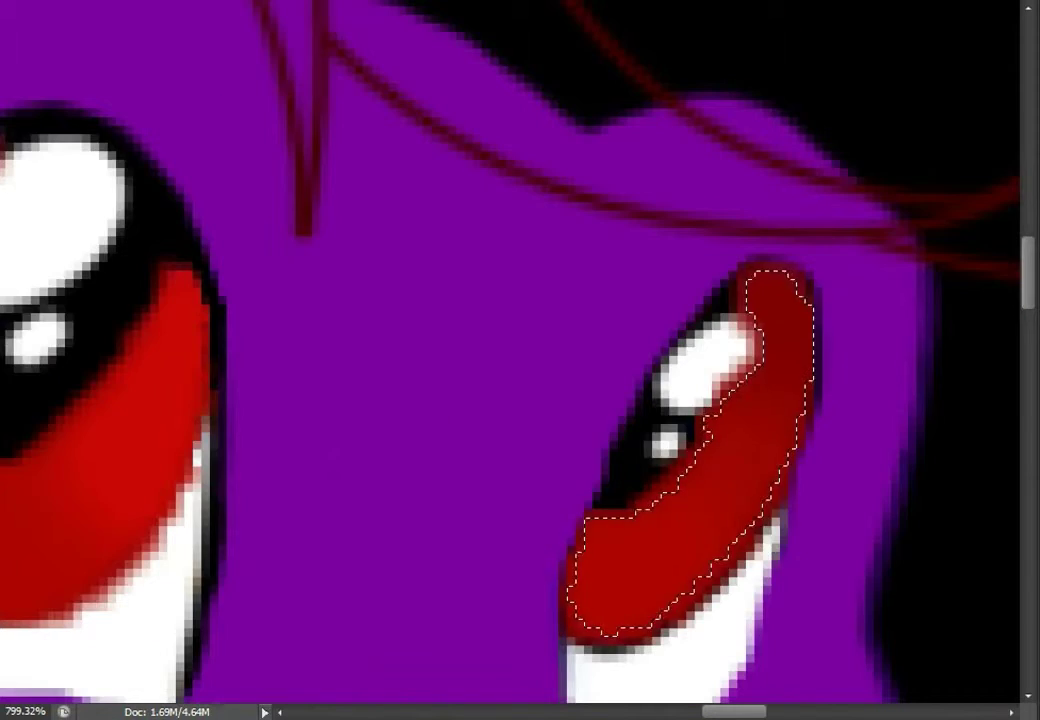
scroll(520, 360, "down", 3)
right_click(309, 267)
key("Escape")
Paint the smaller eye's pupil larger in black around the white highlights
scroll(590, 440, "up", 6)
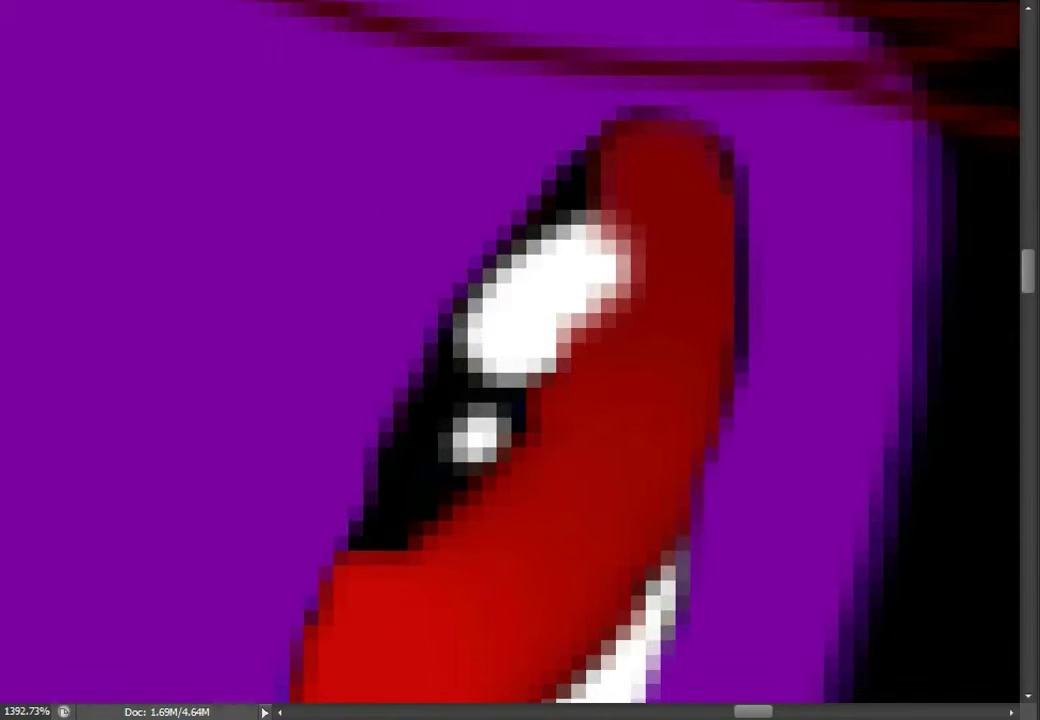
mouse_move(360, 540)
left_mouse_down()
mouse_move(575, 420)
mouse_move(635, 320)
mouse_move(640, 190)
mouse_move(620, 130)
left_mouse_up()
scroll(520, 360, "down", 6)
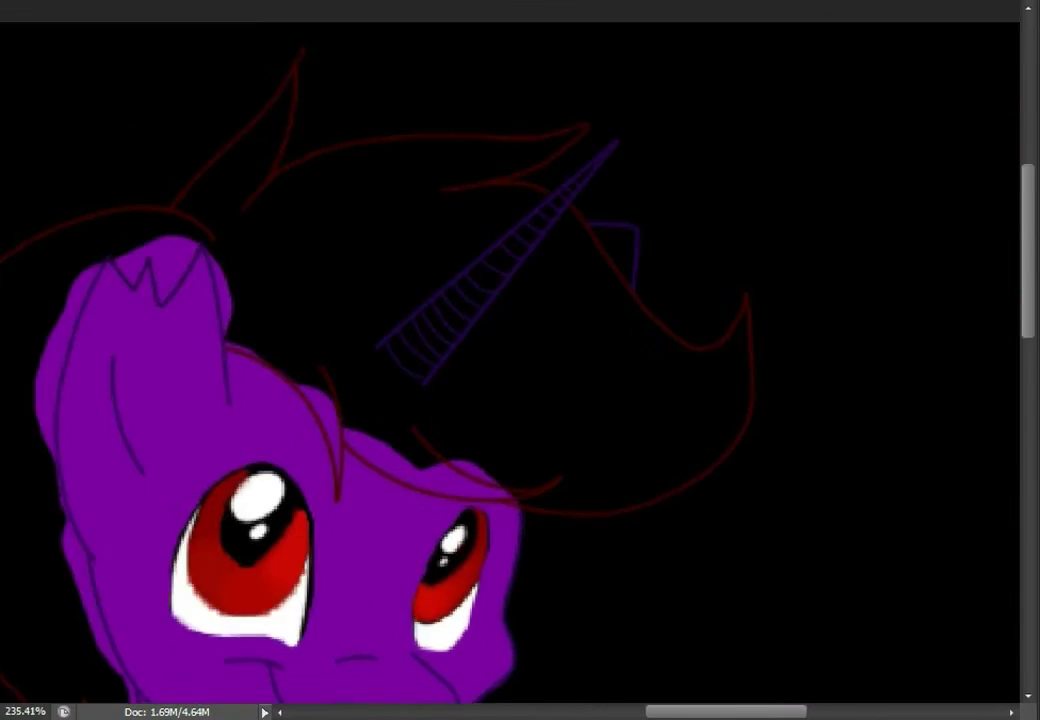
Trace a path along the smaller eye's outer edge, from the iris down beside the white
scroll(520, 360, "up", 3)
scroll(326, 430, "up", 3)
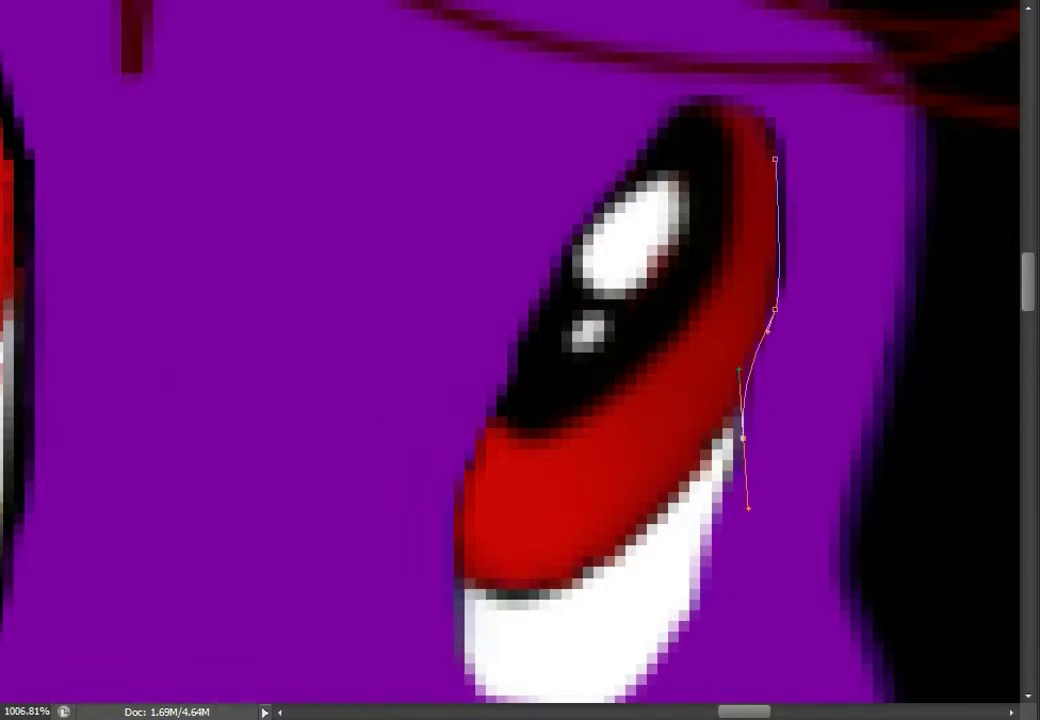
scroll(520, 360, "down", 3)
left_click(754, 208)
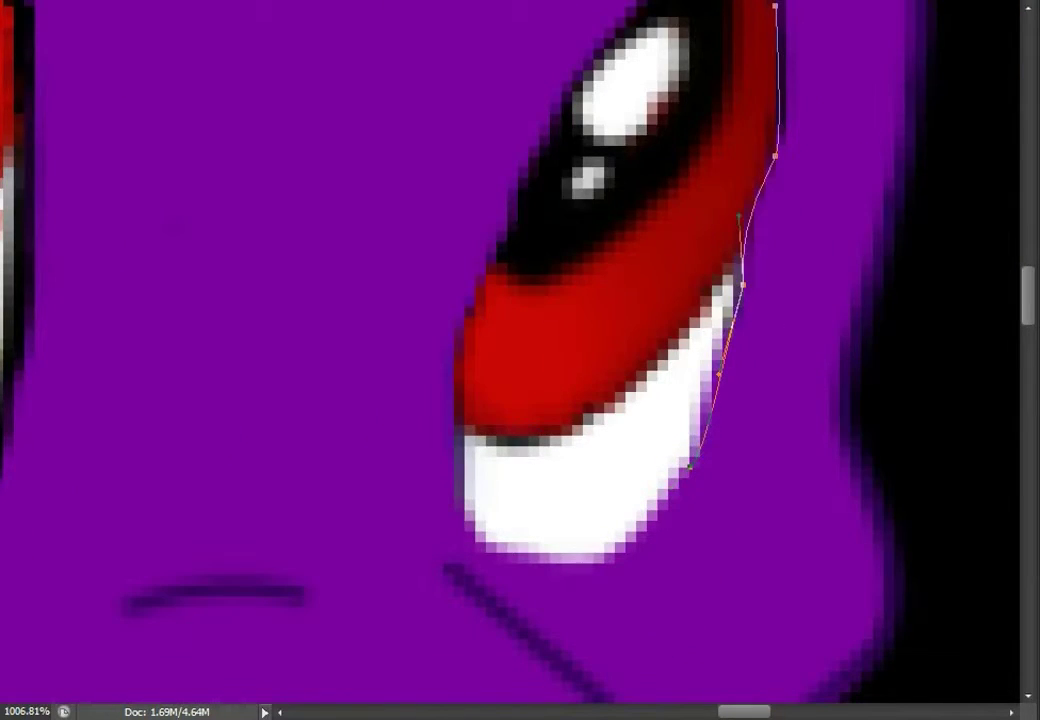
key("ctrl+0")
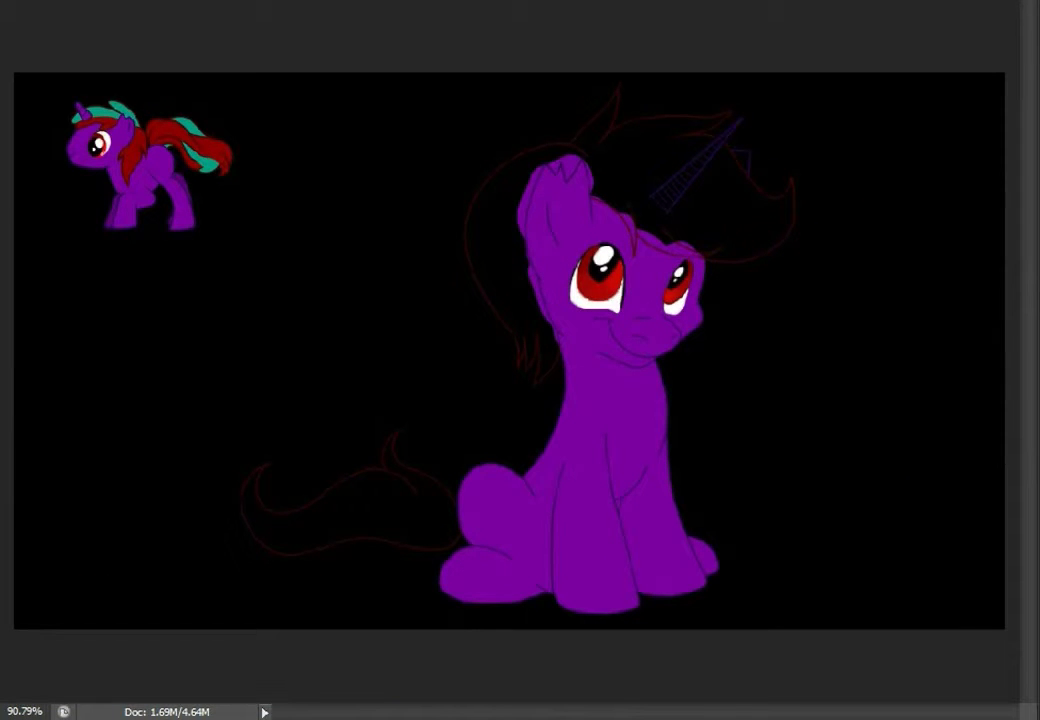
Fill the horn with purple from its base through the wide ringed segments
key("ctrl+plus")
scroll(520, 360, "right", 10)
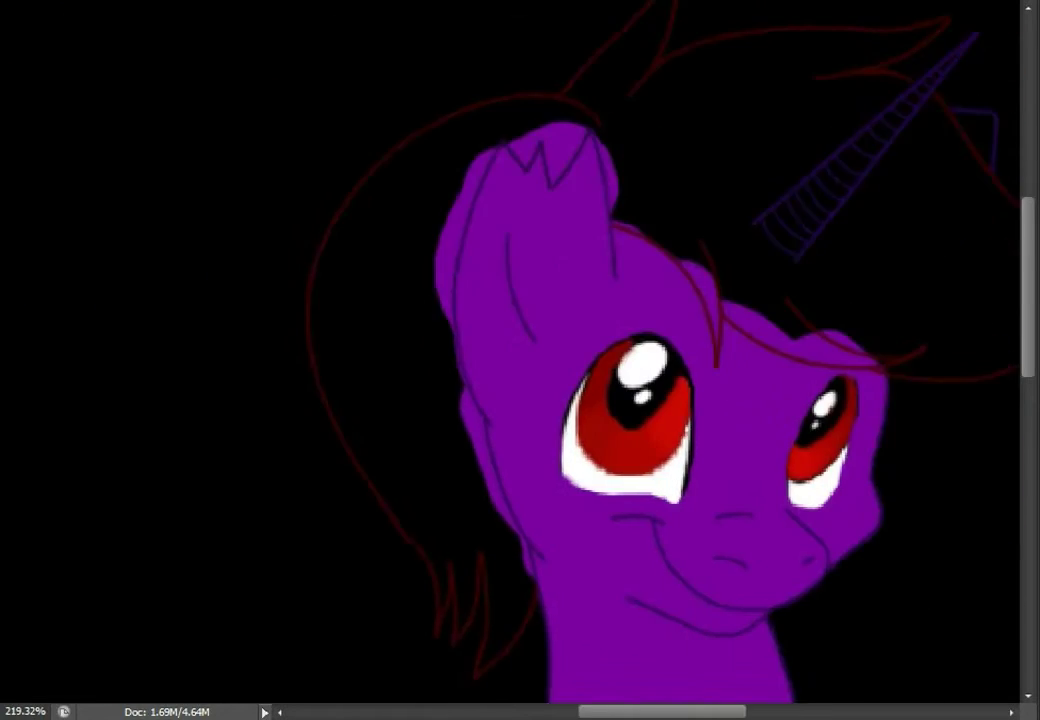
key("ctrl+plus")
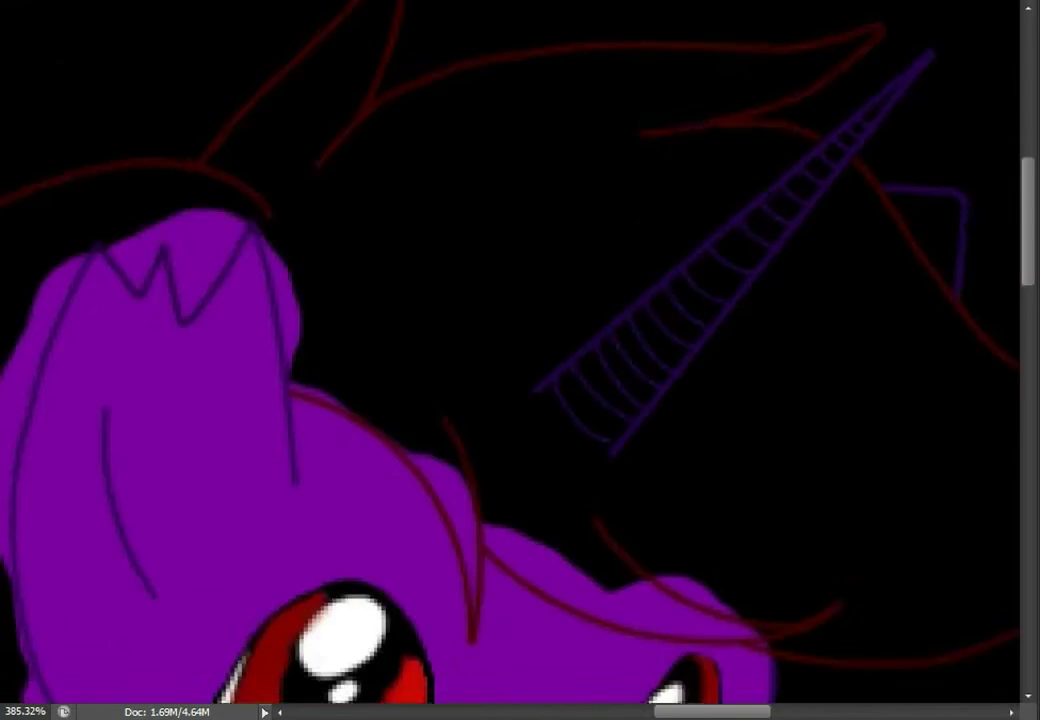
mouse_move(540, 478)
left_mouse_down()
mouse_move(608, 532)
mouse_move(750, 340)
left_mouse_up()
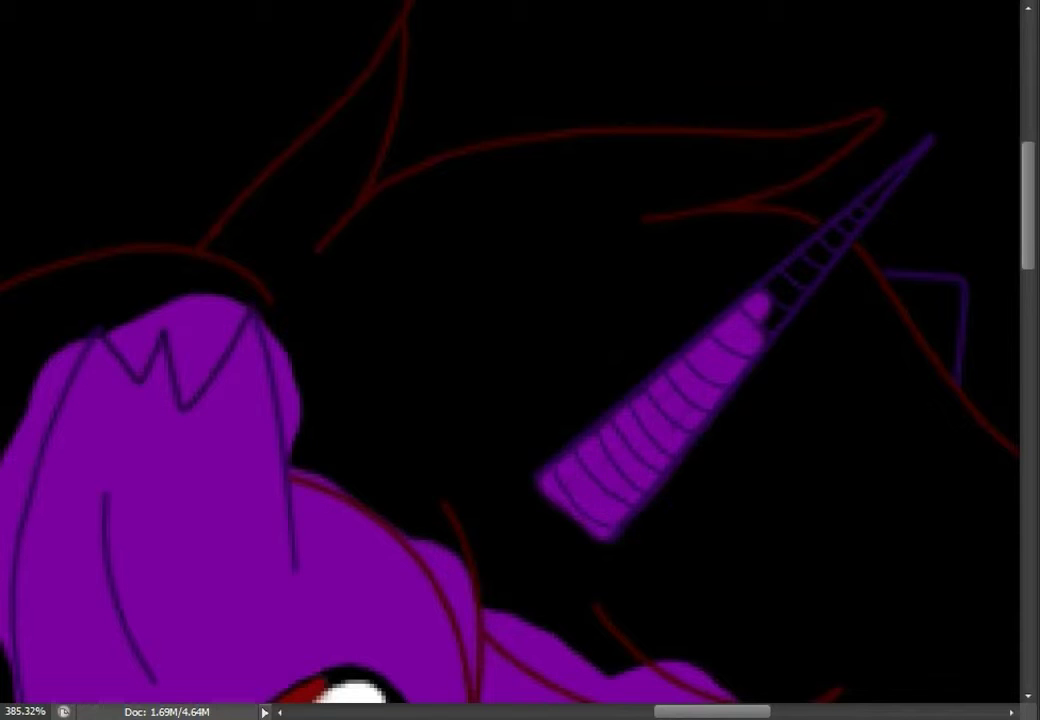
scroll(892, 278, "up", 4)
left_click_drag(635, 318, 760, 210)
Fill the horn's remaining narrow segments up to the tip with purple
key("F5")
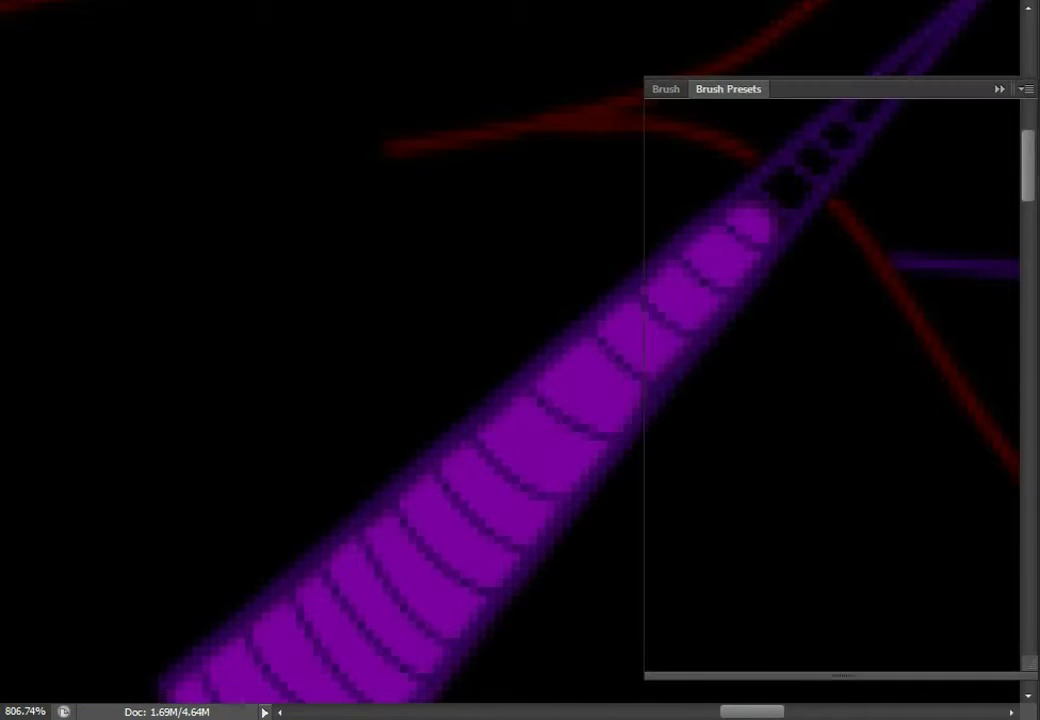
left_click(727, 89)
left_click(666, 89)
key("F5")
left_click(872, 580)
key("ctrl+z")
left_click_drag(779, 23, 644, 123)
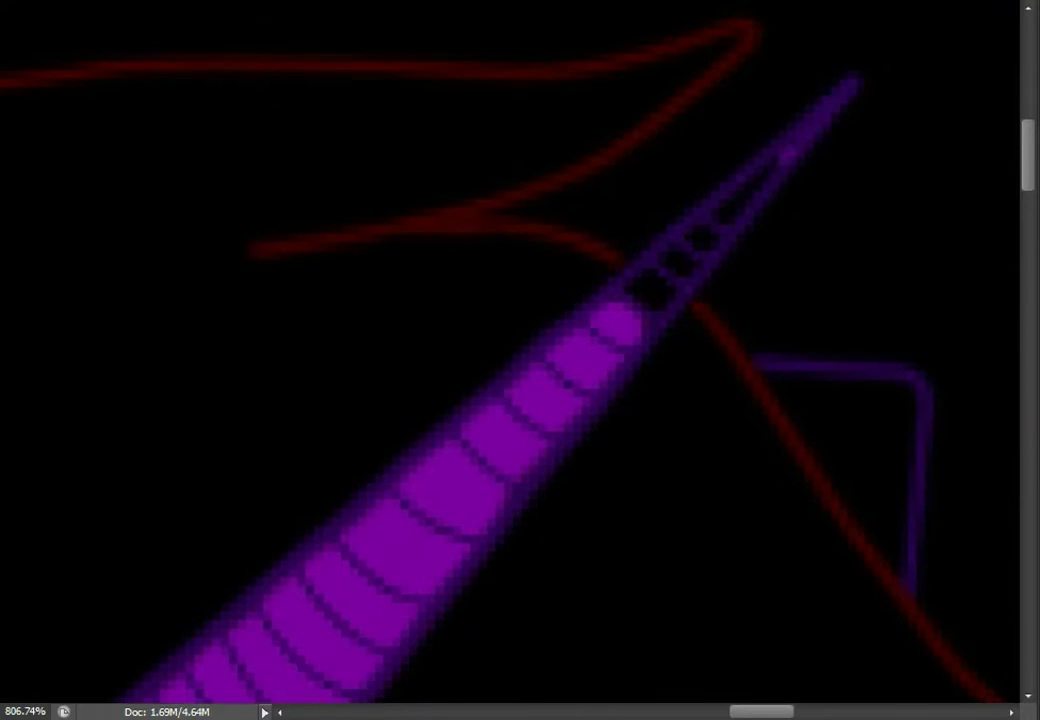
left_click_drag(696, 240, 640, 292)
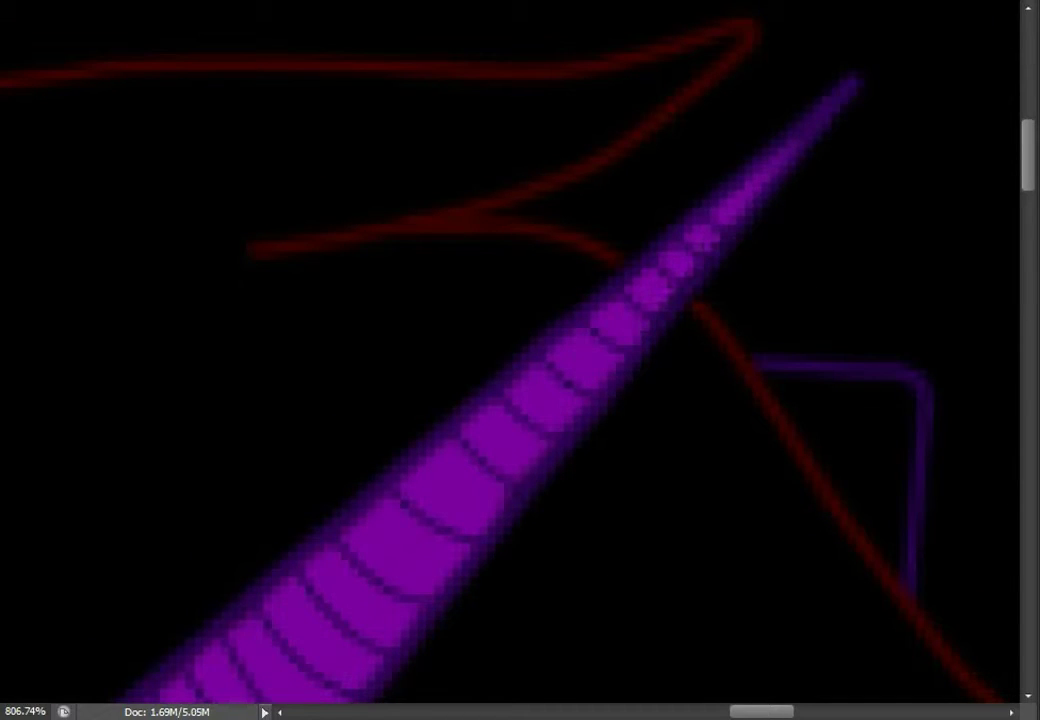
Fill the small far ear beside the horn with purple up to its outline and the hair line
mouse_move(770, 372)
left_mouse_down()
mouse_move(893, 546)
mouse_move(915, 385)
left_mouse_up()
left_click_drag(800, 400, 900, 540)
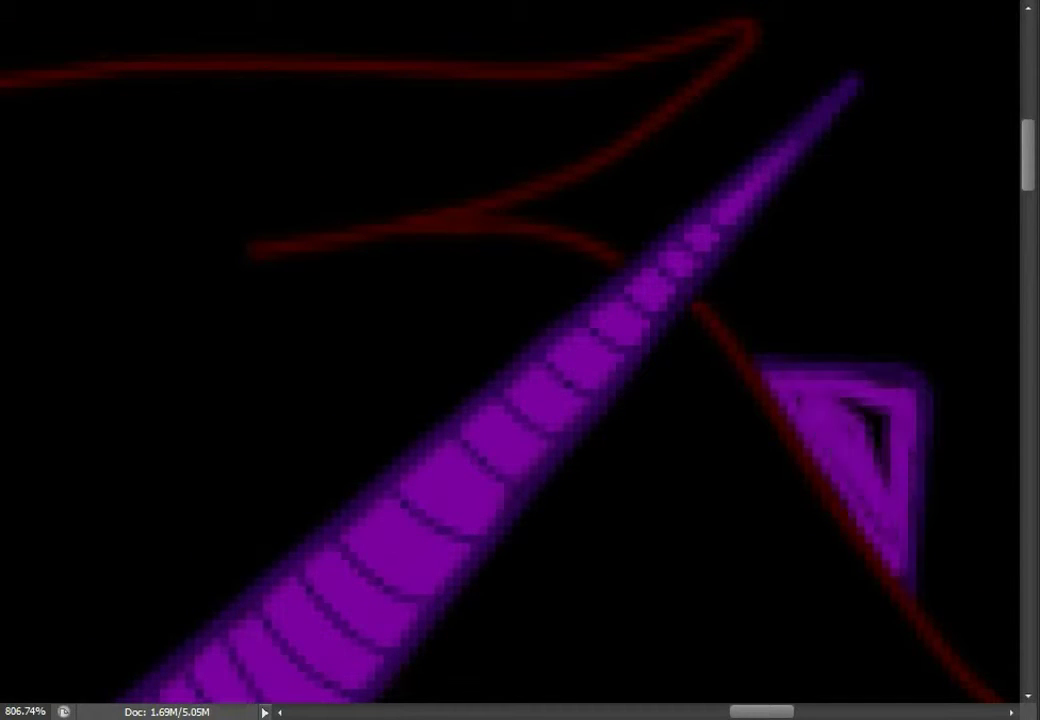
scroll(520, 360, "down", 3)
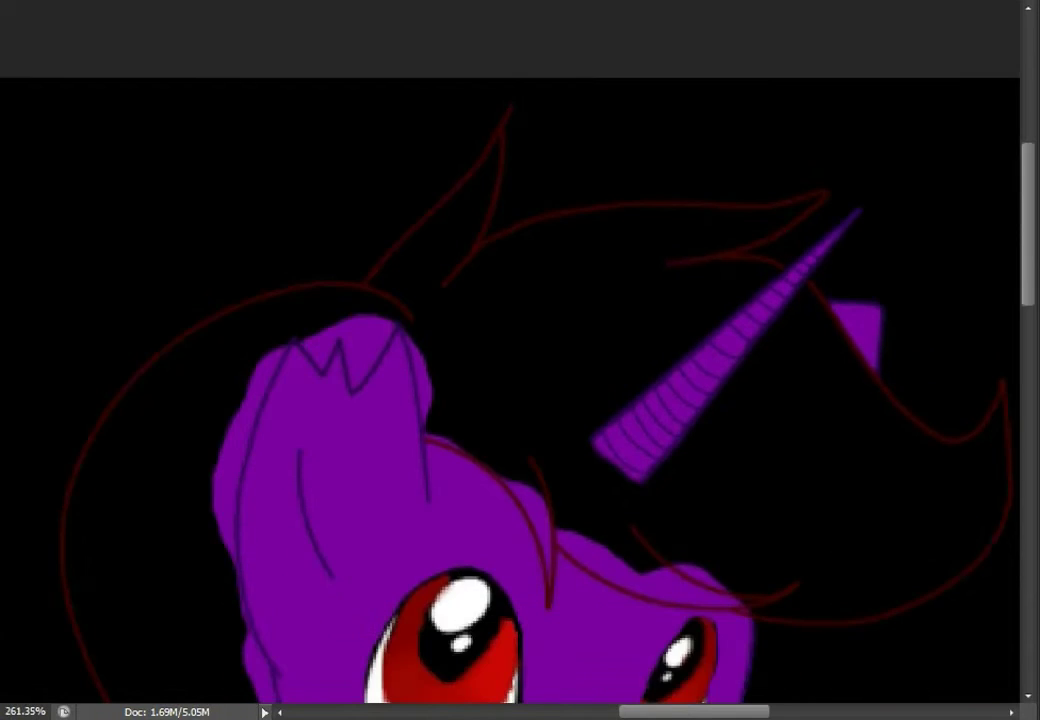
Paint dark red mane colour across the forehead, around the near ear and down the back of the neck
scroll(520, 360, "up", 2)
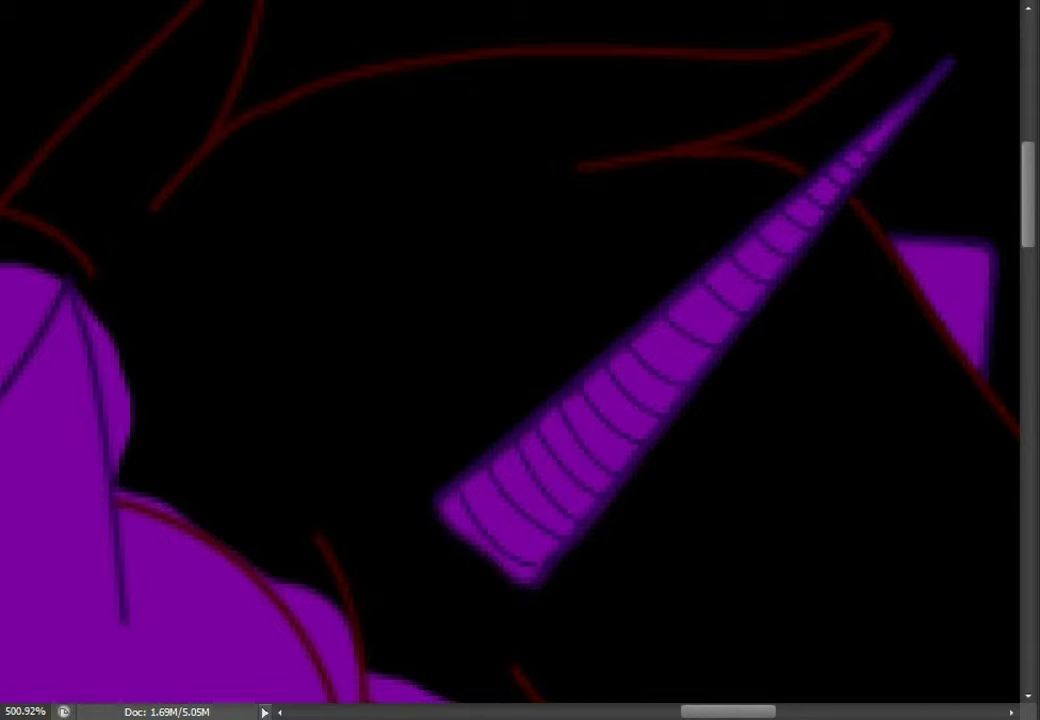
scroll(520, 360, "down", 3)
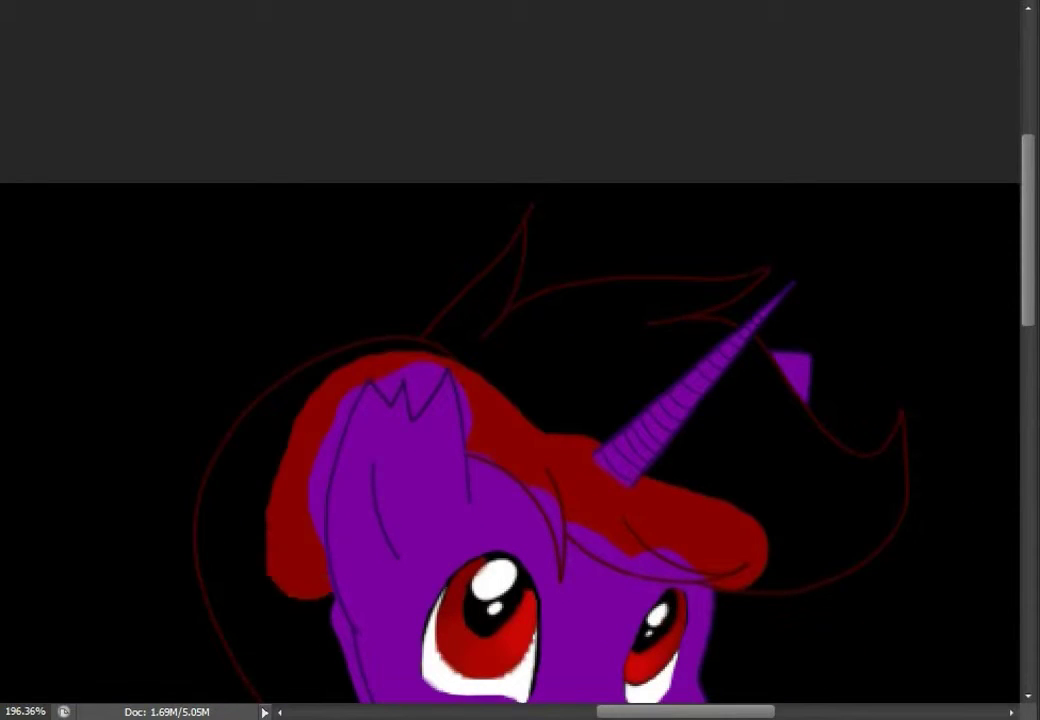
scroll(520, 360, "down", 5)
scroll(520, 360, "up", 3)
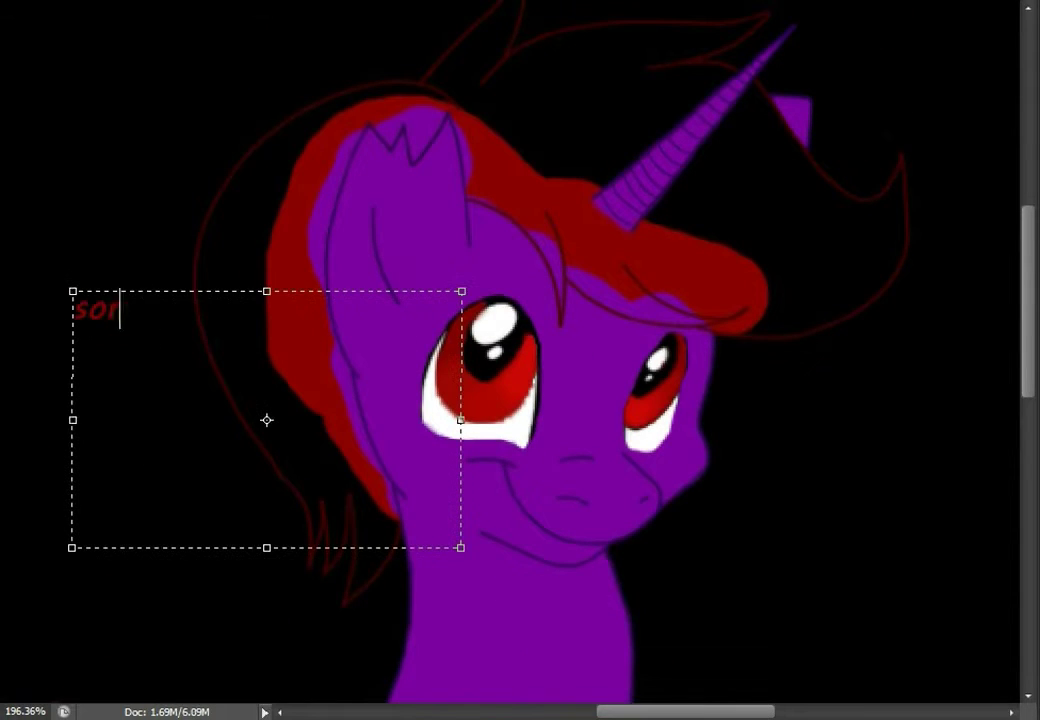
Delete the text "sor" and close the empty text box
key("ctrl+a")
key("BackSpace")
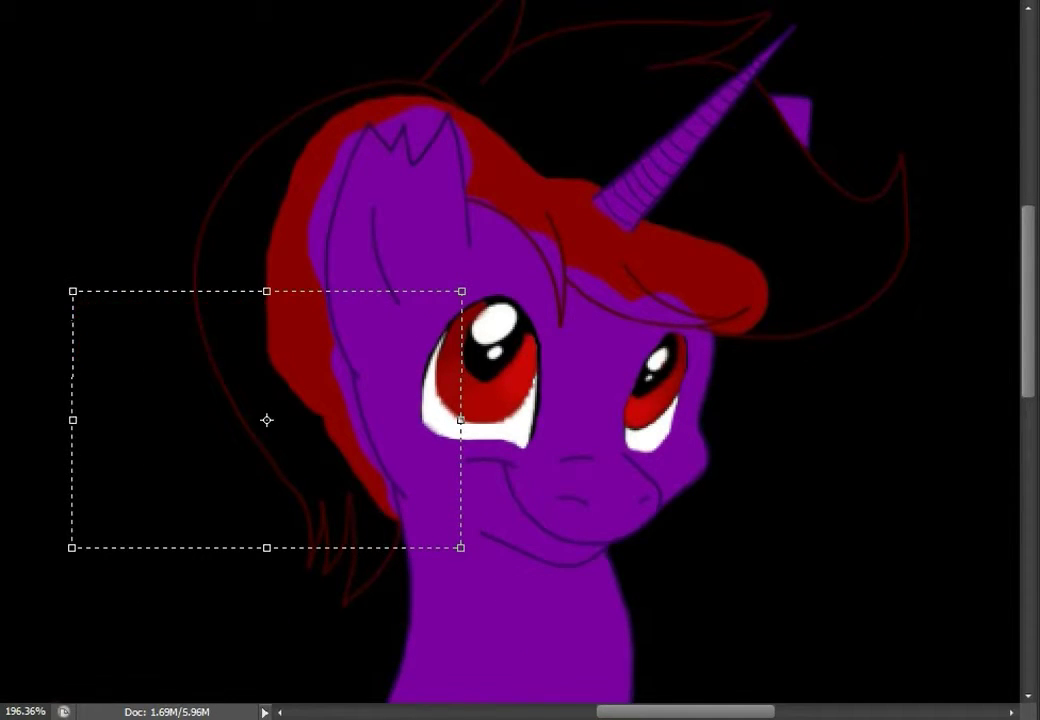
right_click(743, 66)
left_click(800, 75)
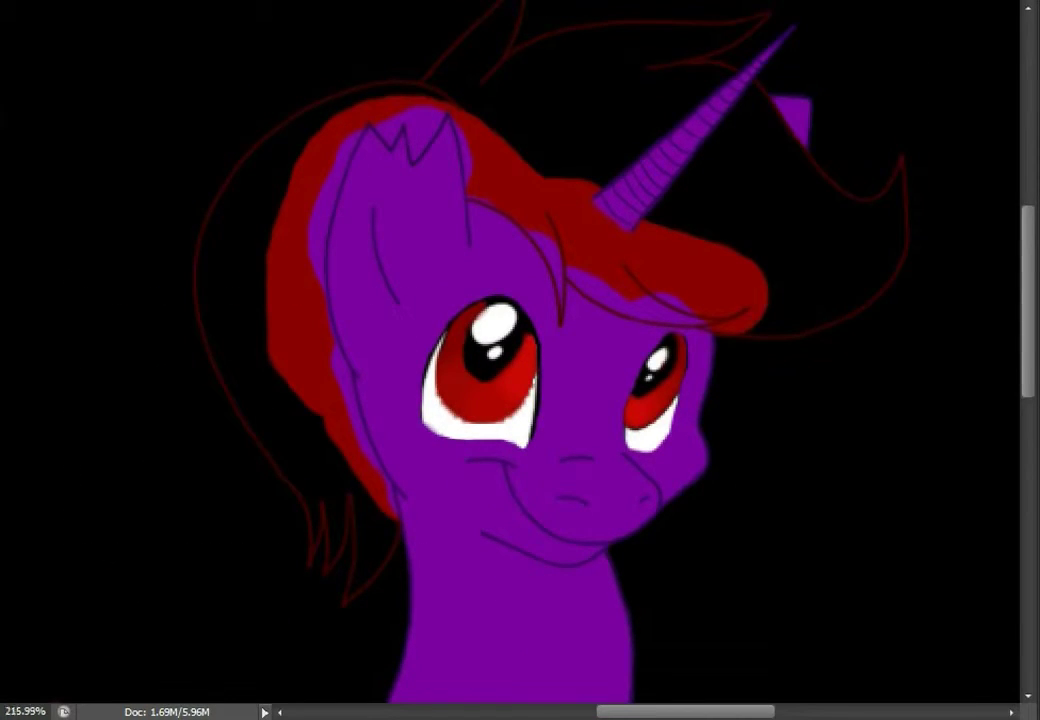
Cover the purple overspill along the near ear's back edge and notched tip with dark red
scroll(351, 476, "up", 5)
scroll(520, 350, "up", 8)
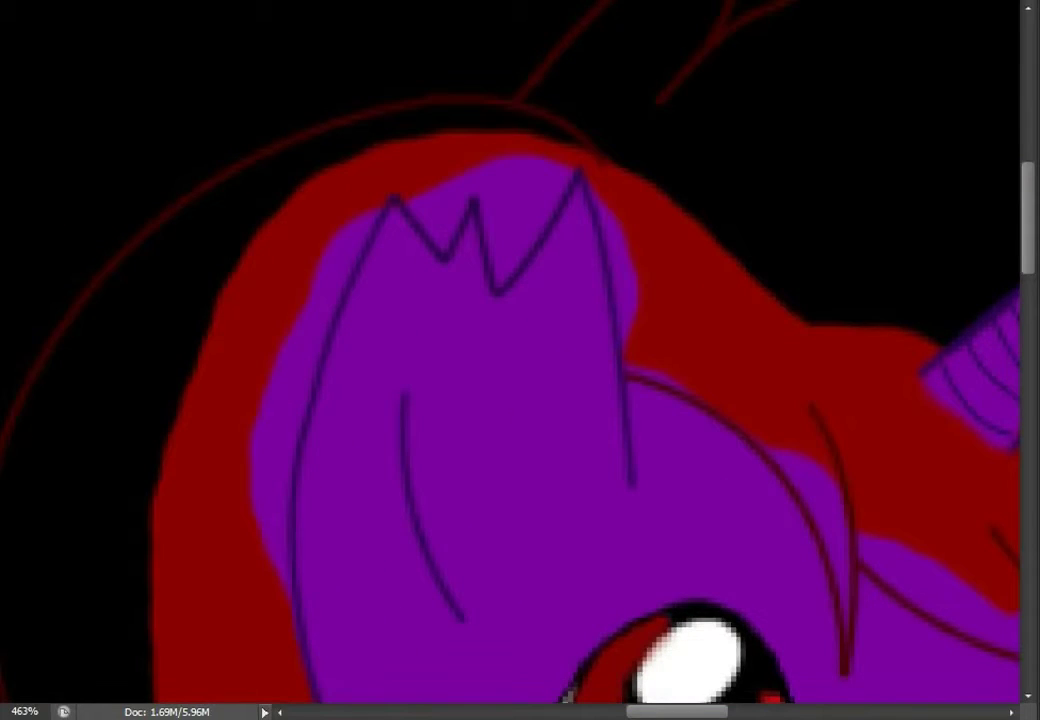
mouse_move(385, 205)
left_mouse_down()
mouse_move(315, 340)
mouse_move(265, 535)
left_mouse_up()
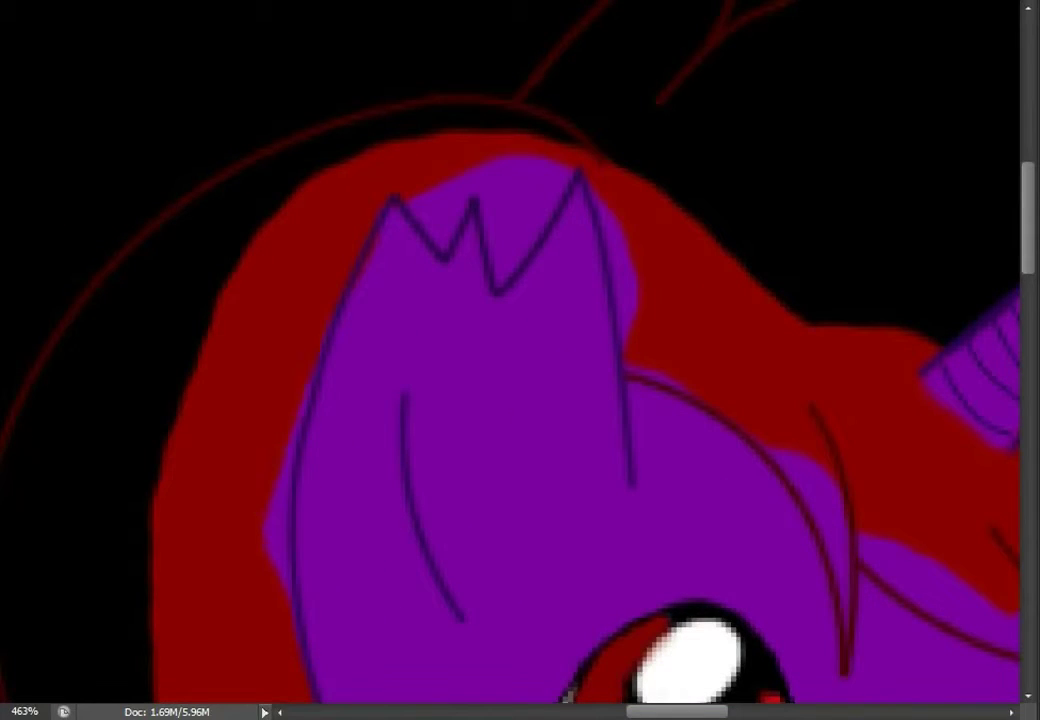
mouse_move(448, 180)
left_mouse_down()
mouse_move(540, 188)
mouse_move(522, 238)
left_mouse_up()
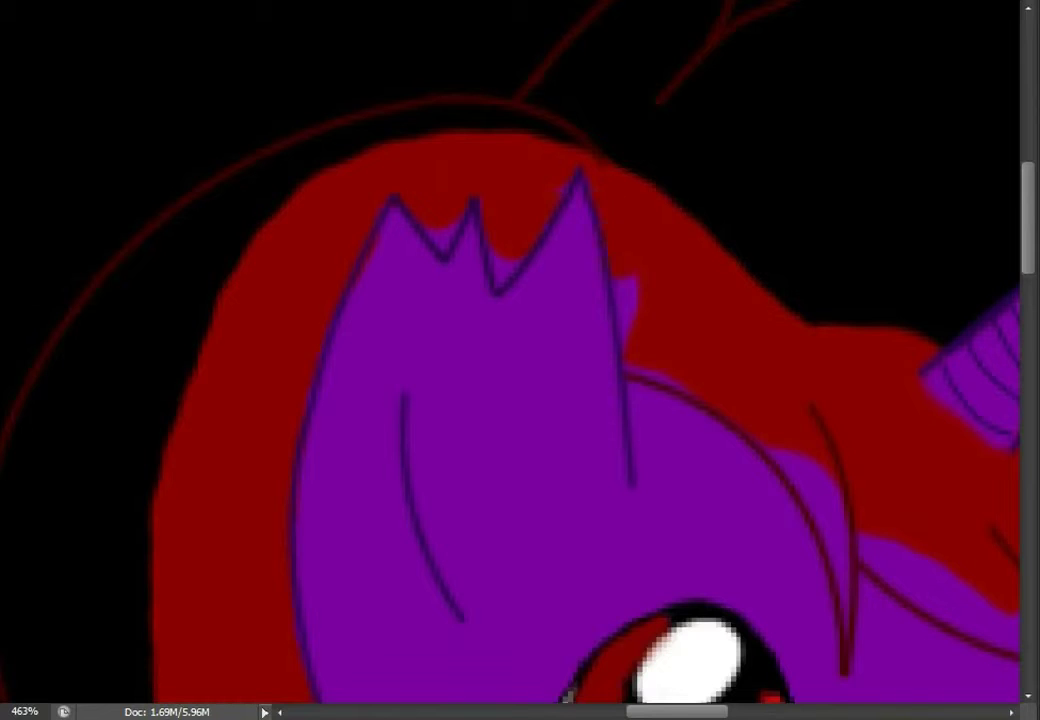
Fill the pointed forehead lock and the start of the fringe beside it with dark red down to their outlines
scroll(543, 211, "up", 5)
mouse_move(720, 690)
left_mouse_down()
mouse_move(534, 587)
mouse_move(325, 367)
mouse_move(325, 46)
left_mouse_up()
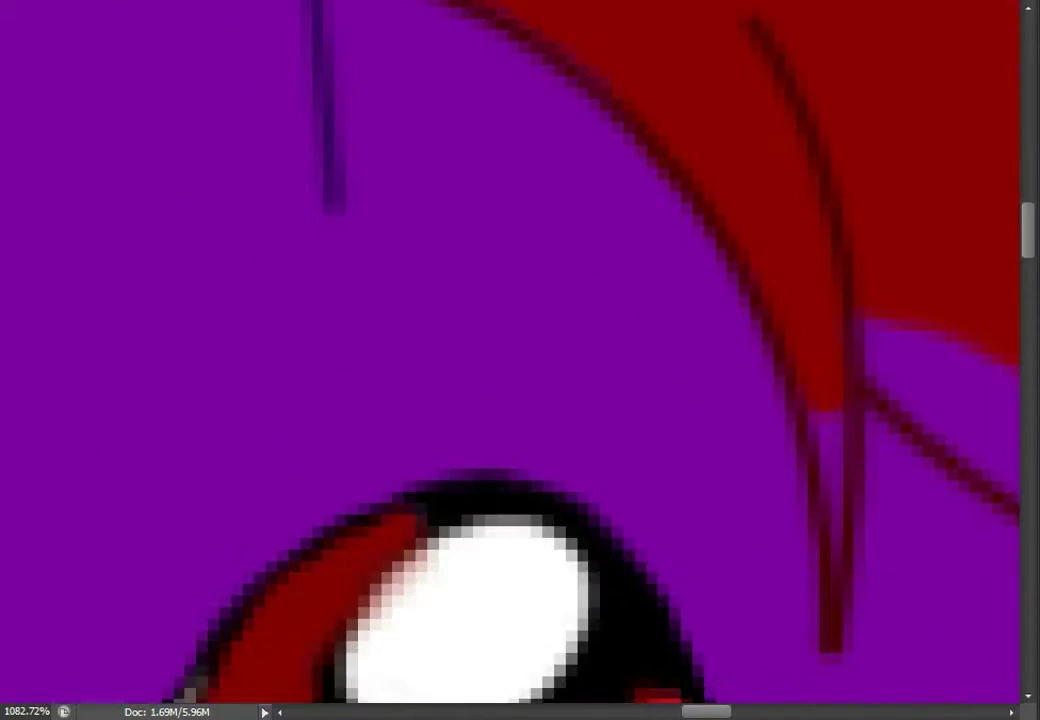
left_click_drag(700, 400, 275, 400)
left_click_drag(365, 300, 755, 432)
left_click_drag(388, 330, 595, 442)
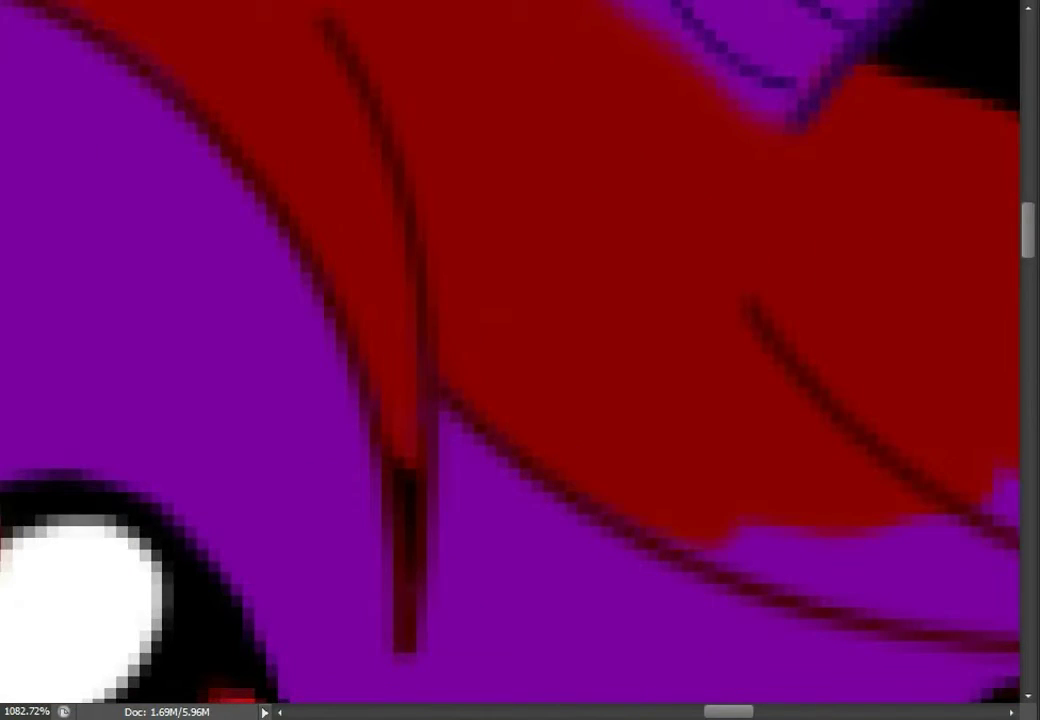
Fill the remaining purple along the fringe's lower edge and the tip of the pointed forehead lock with dark red
mouse_move(700, 535)
left_mouse_down()
mouse_move(845, 565)
mouse_move(880, 595)
left_mouse_up()
left_click_drag(700, 400, 310, 400)
left_click_drag(480, 545, 760, 600)
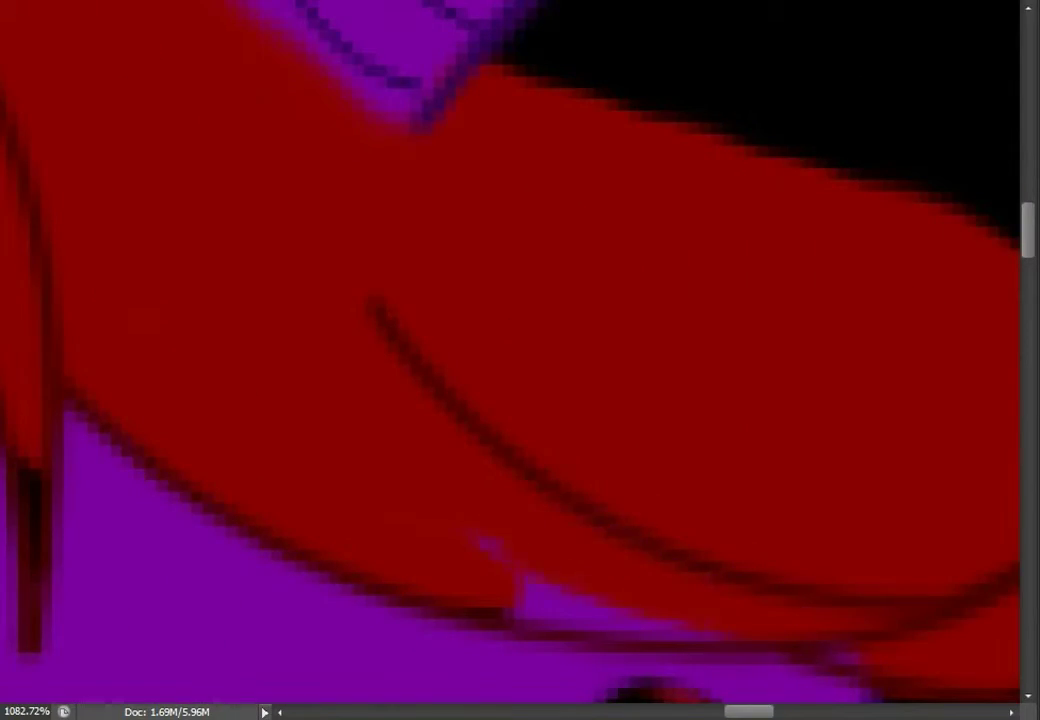
left_click_drag(420, 510, 650, 600)
left_click_drag(500, 450, 344, 313)
scroll(520, 360, "down", 2)
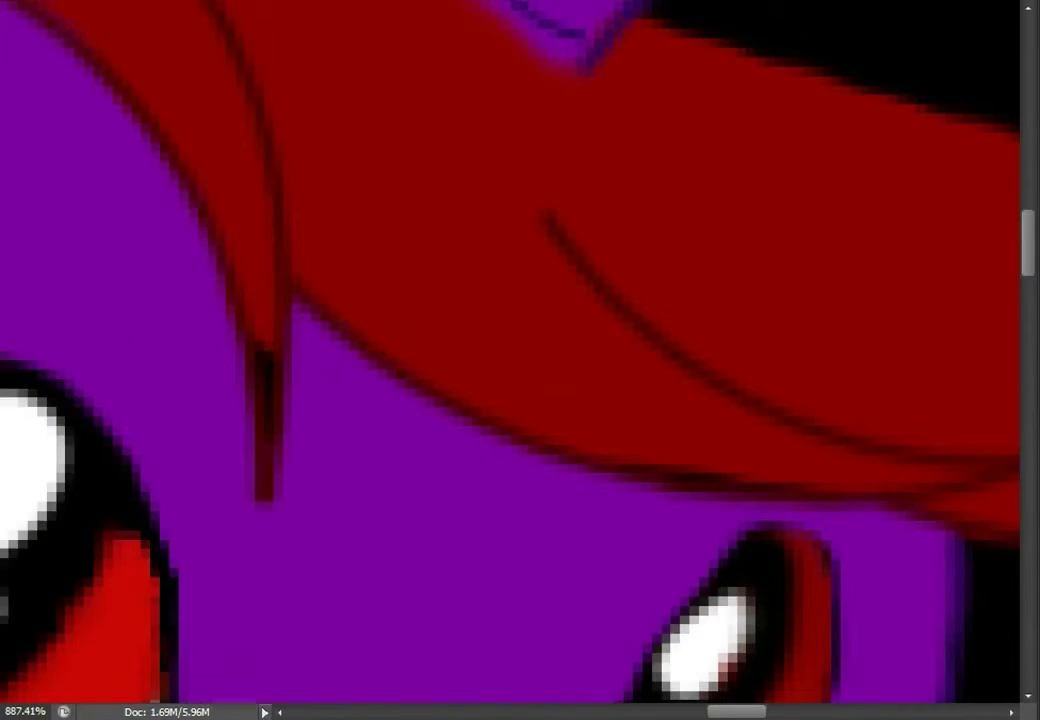
left_click_drag(400, 400, 588, 400)
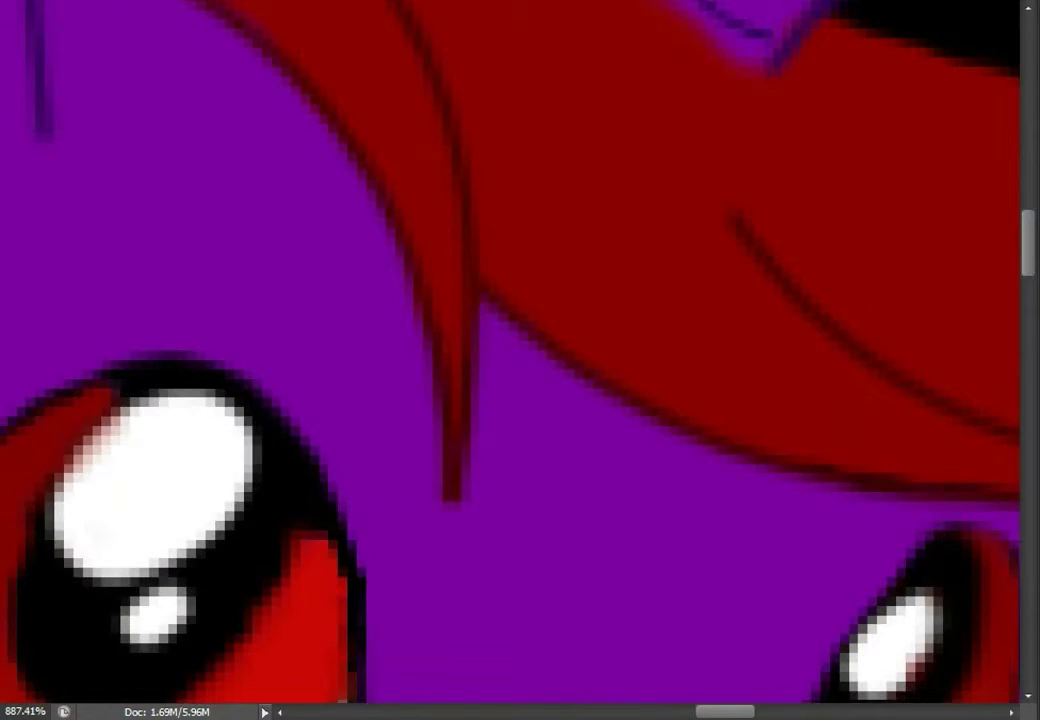
Check the dark red mane edges around the neck, near ear and forehead for unpainted spots
left_click_drag(450, 300, 600, 560)
left_click_drag(520, 560, 520, 200)
left_click_drag(520, 520, 560, 220)
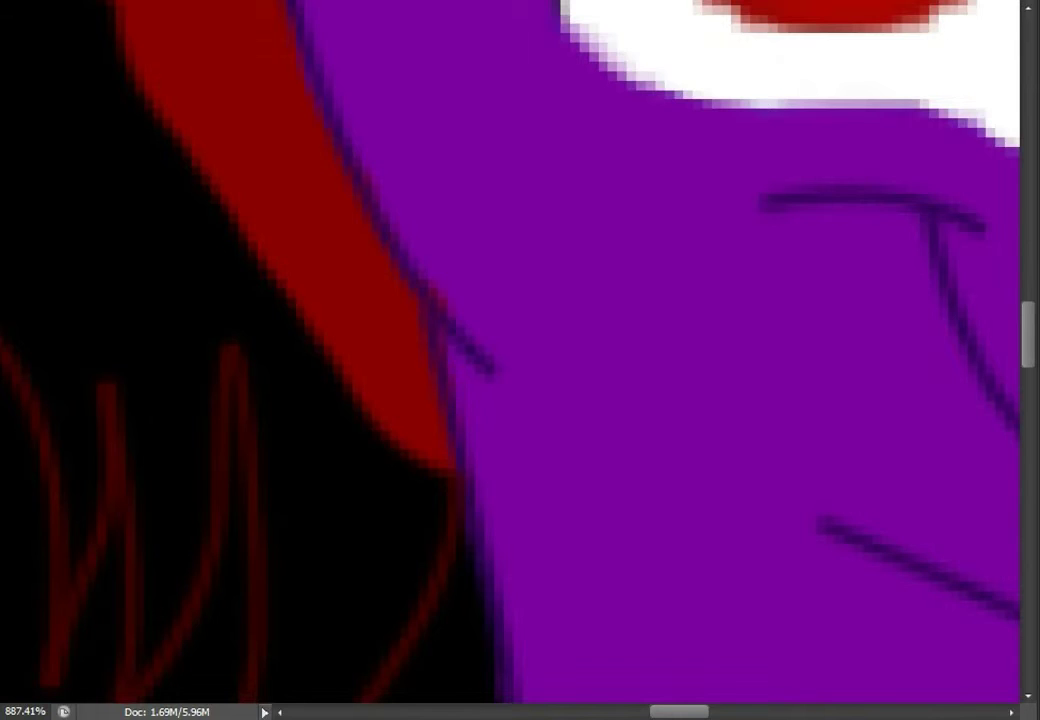
scroll(520, 360, "up", 10)
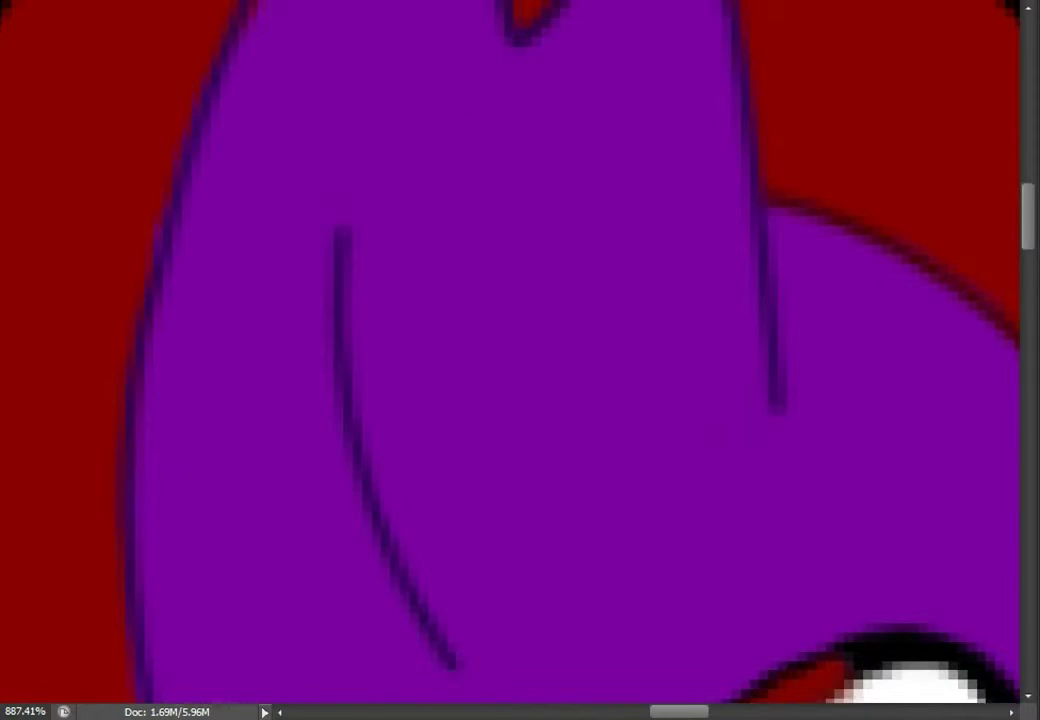
scroll(520, 360, "up", 5)
scroll(520, 360, "down", 4)
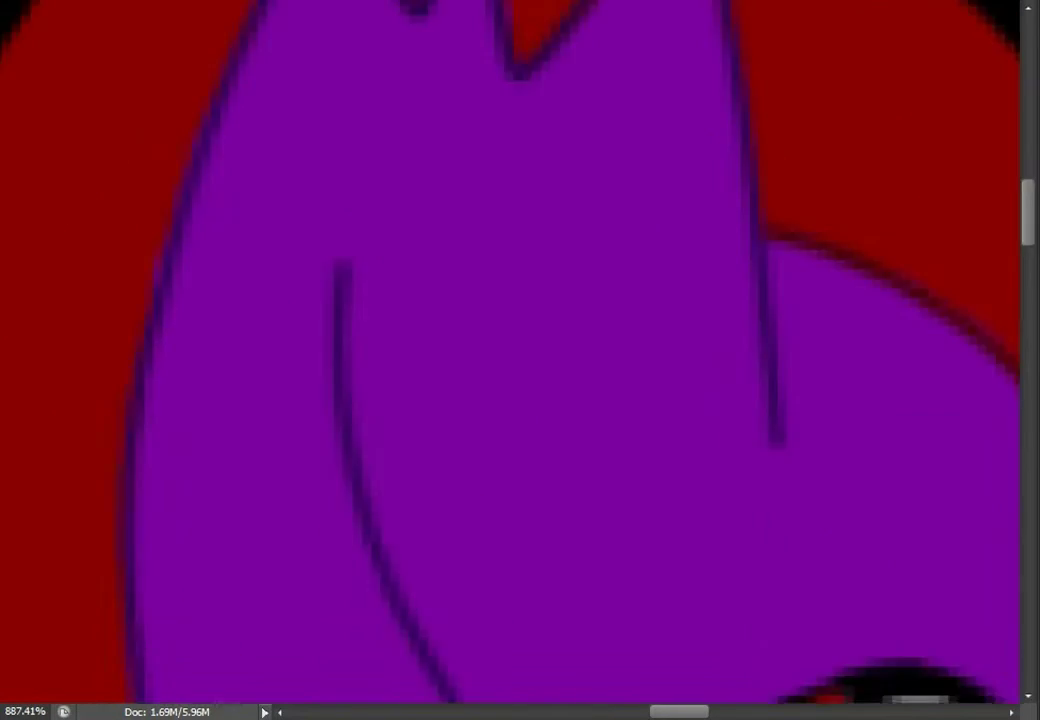
scroll(520, 360, "down", 4)
scroll(520, 360, "down", 5)
scroll(520, 360, "up", 6)
scroll(520, 360, "down", 6)
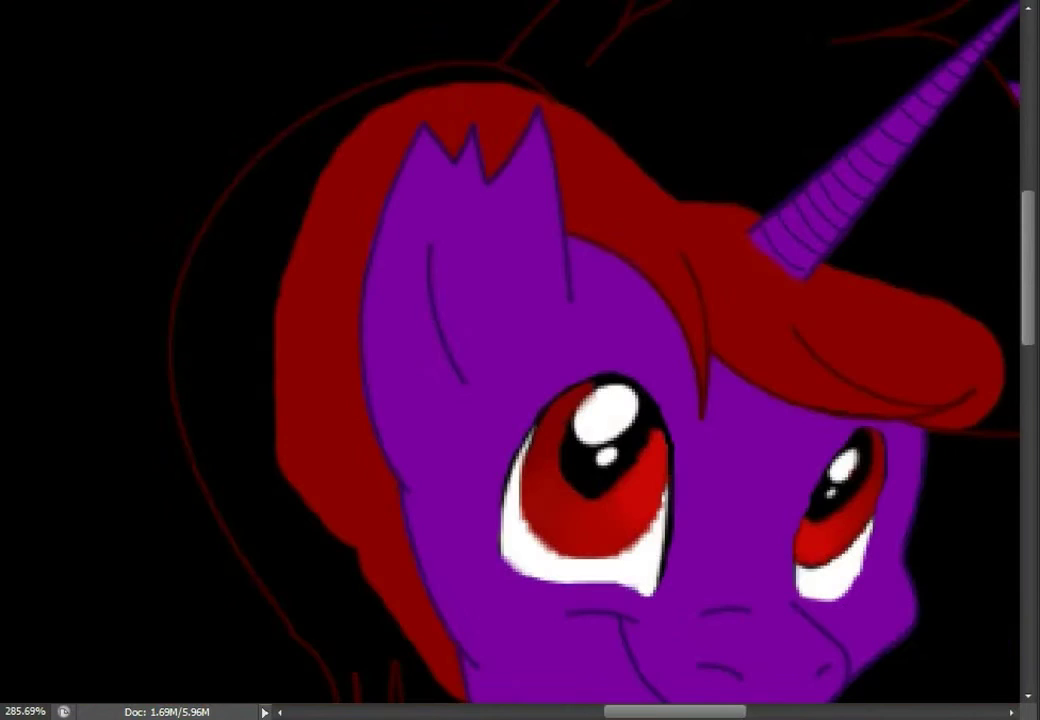
Paint the mane around the horn and the large front curl dark red, following the curl's outline before filling its interior
scroll(520, 360, "down", 5)
scroll(520, 360, "up", 10)
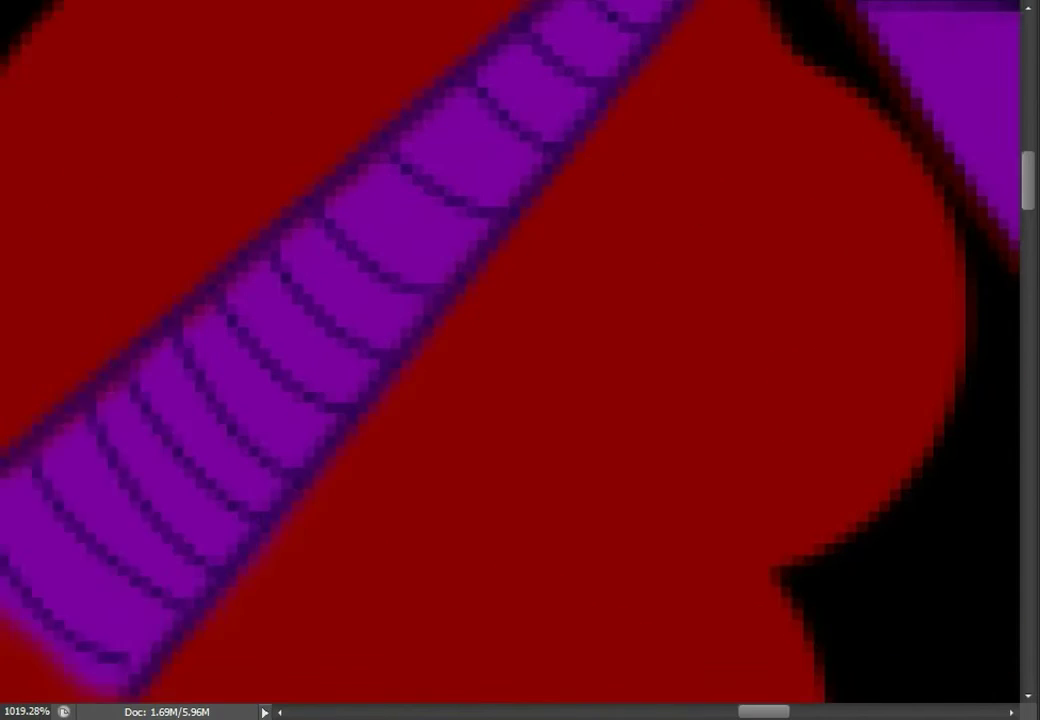
scroll(520, 360, "down", 3)
mouse_move(660, 385)
left_mouse_down()
mouse_move(835, 528)
mouse_move(895, 535)
left_mouse_up()
scroll(895, 535, "down", 2)
mouse_move(951, 313)
left_mouse_down()
mouse_move(954, 483)
mouse_move(817, 636)
mouse_move(730, 680)
left_mouse_up()
scroll(730, 680, "down", 2)
mouse_move(735, 540)
left_mouse_down()
mouse_move(605, 528)
mouse_move(595, 515)
left_mouse_up()
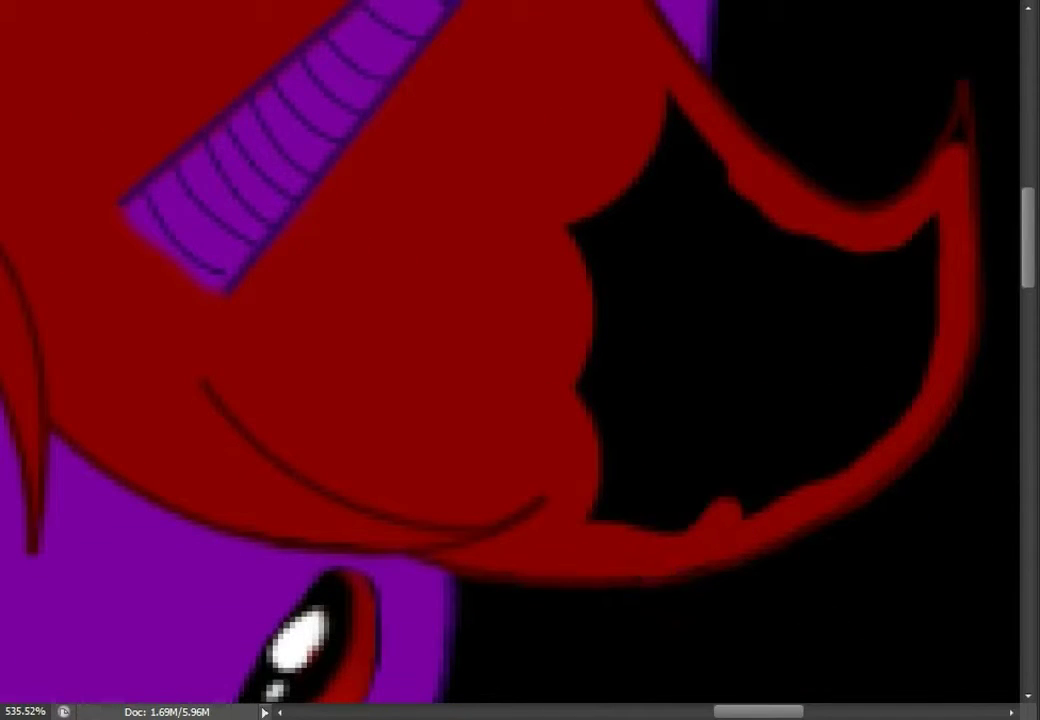
mouse_move(750, 245)
left_mouse_down()
mouse_move(600, 130)
mouse_move(680, 280)
mouse_move(560, 390)
mouse_move(700, 320)
left_mouse_up()
Paint dark red along the mane's upper outline and inside the upright tuft above the near ear
scroll(520, 360, "up", 3)
scroll(520, 360, "left", 3)
mouse_move(740, 160)
left_mouse_down()
mouse_move(520, 250)
mouse_move(330, 215)
left_mouse_up()
scroll(520, 360, "up", 2)
mouse_move(790, 145)
left_mouse_down()
mouse_move(615, 200)
mouse_move(870, 95)
mouse_move(410, 95)
mouse_move(285, 120)
mouse_move(280, 145)
mouse_move(170, 190)
left_mouse_up()
scroll(520, 360, "left", 3)
scroll(520, 360, "up", 2)
scroll(520, 360, "left", 3)
mouse_move(385, 221)
left_mouse_down()
mouse_move(290, 371)
mouse_move(425, 118)
mouse_move(150, 395)
mouse_move(240, 235)
mouse_move(100, 385)
left_mouse_up()
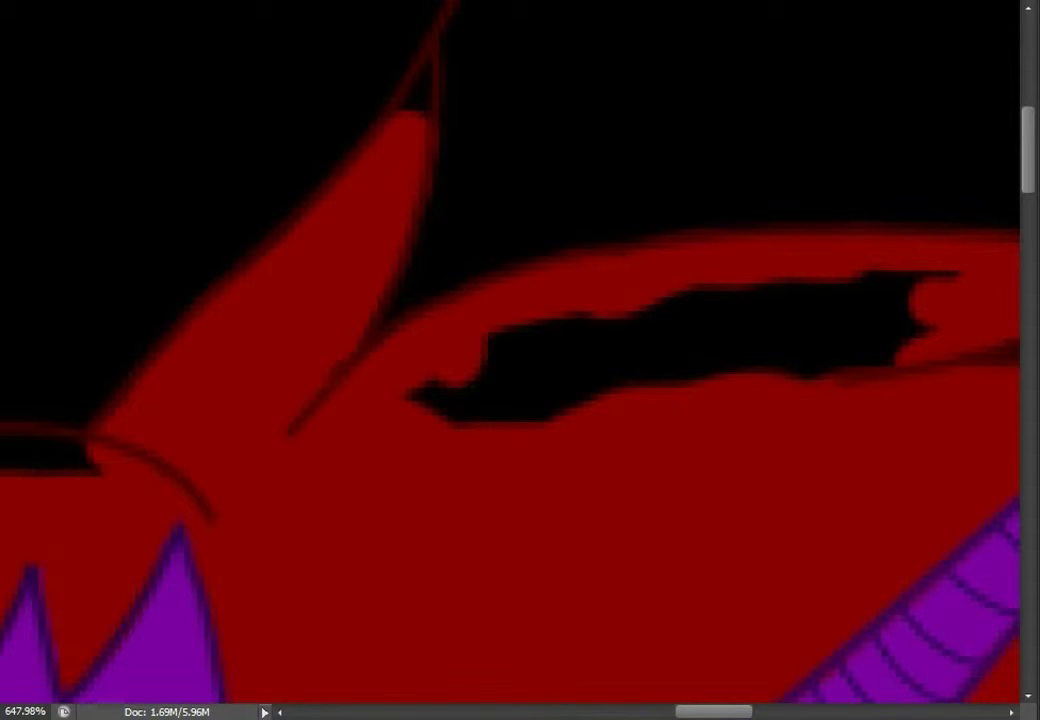
Fill the black gap along the top of the mane and the tip of the upright tuft with dark red
scroll(520, 360, "down", 5)
scroll(520, 360, "up", 3)
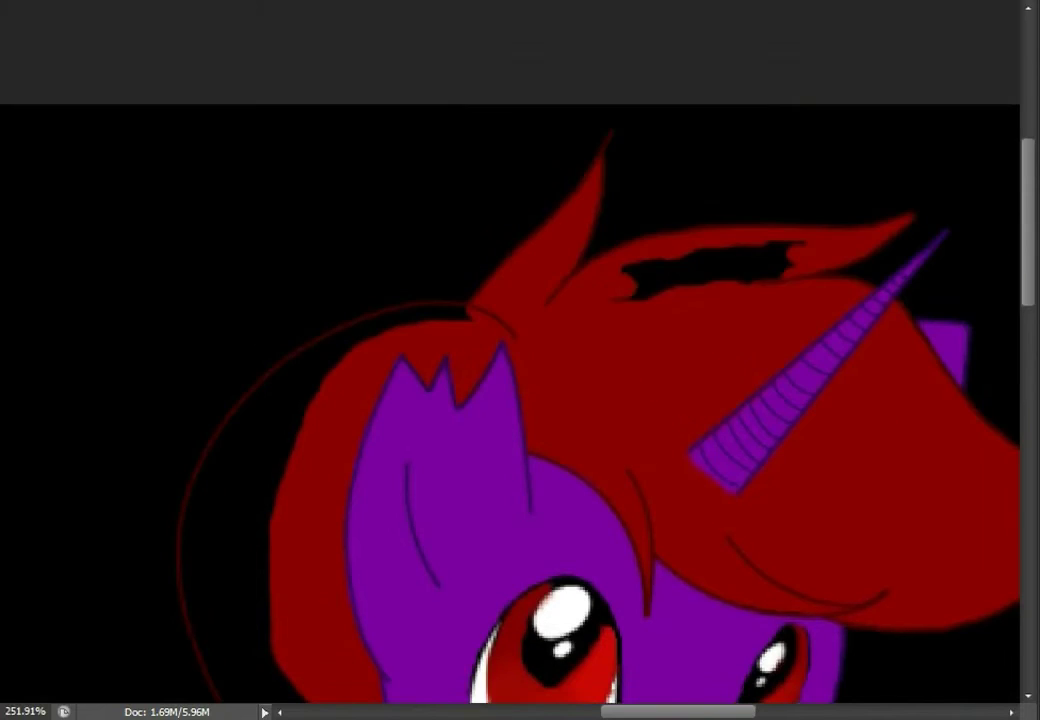
scroll(520, 360, "up", 1)
scroll(995, 260, "up", 4)
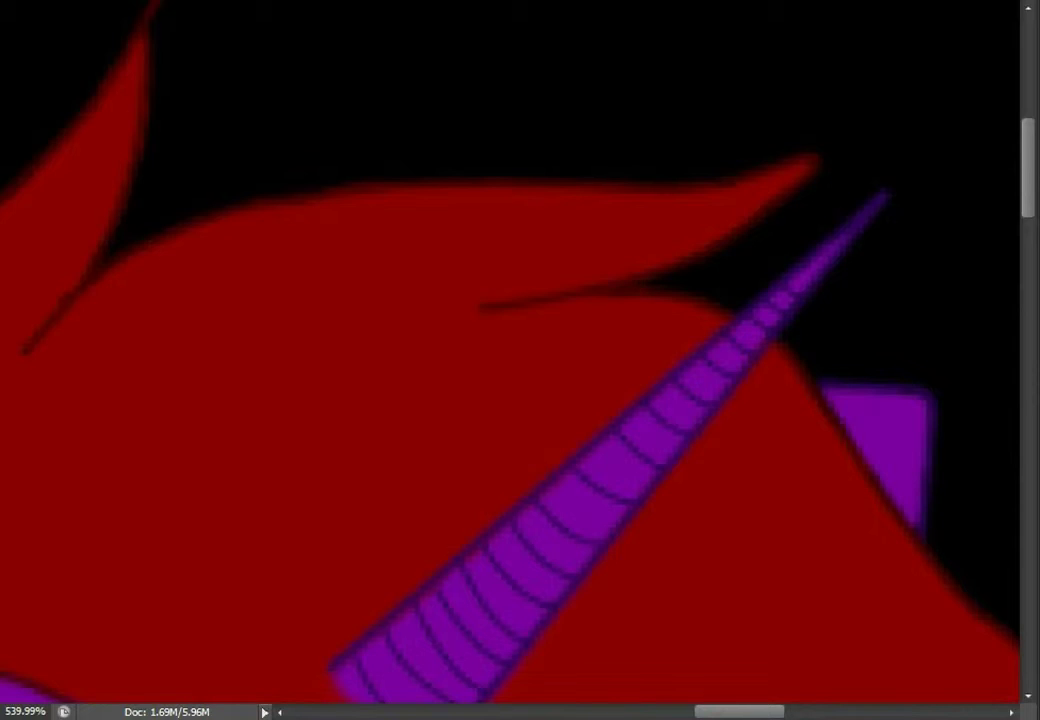
Paint the back of the mane dark red along its outer outline and fill the black gap beside the neck
scroll(900, 250, "down", 4)
scroll(522, 343, "up", 3)
mouse_move(600, 290)
left_mouse_down()
mouse_move(380, 300)
mouse_move(250, 420)
mouse_move(170, 400)
left_mouse_up()
scroll(520, 360, "left", 2)
scroll(520, 360, "down", 4)
mouse_move(270, 100)
left_mouse_down()
mouse_move(245, 190)
mouse_move(240, 430)
left_mouse_up()
scroll(520, 360, "down", 2)
mouse_move(240, 270)
left_mouse_down()
mouse_move(275, 380)
mouse_move(390, 575)
left_mouse_up()
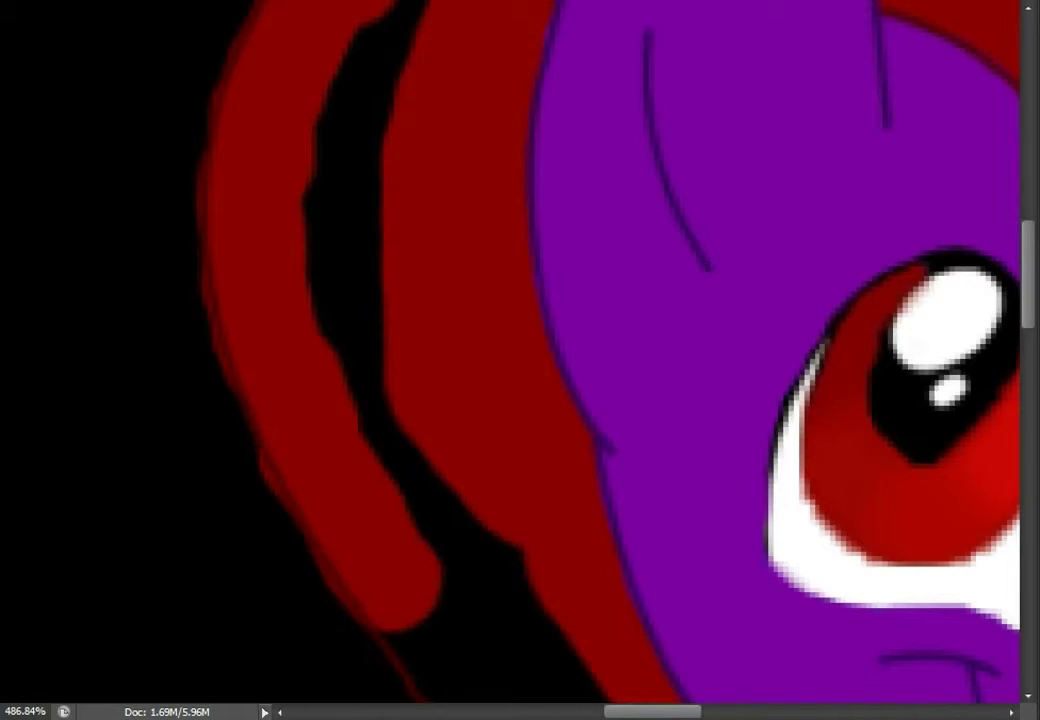
scroll(520, 360, "down", 3)
mouse_move(420, 300)
left_mouse_down()
mouse_move(380, 160)
mouse_move(400, 60)
left_mouse_up()
scroll(520, 360, "up", 5)
scroll(520, 360, "down", 5)
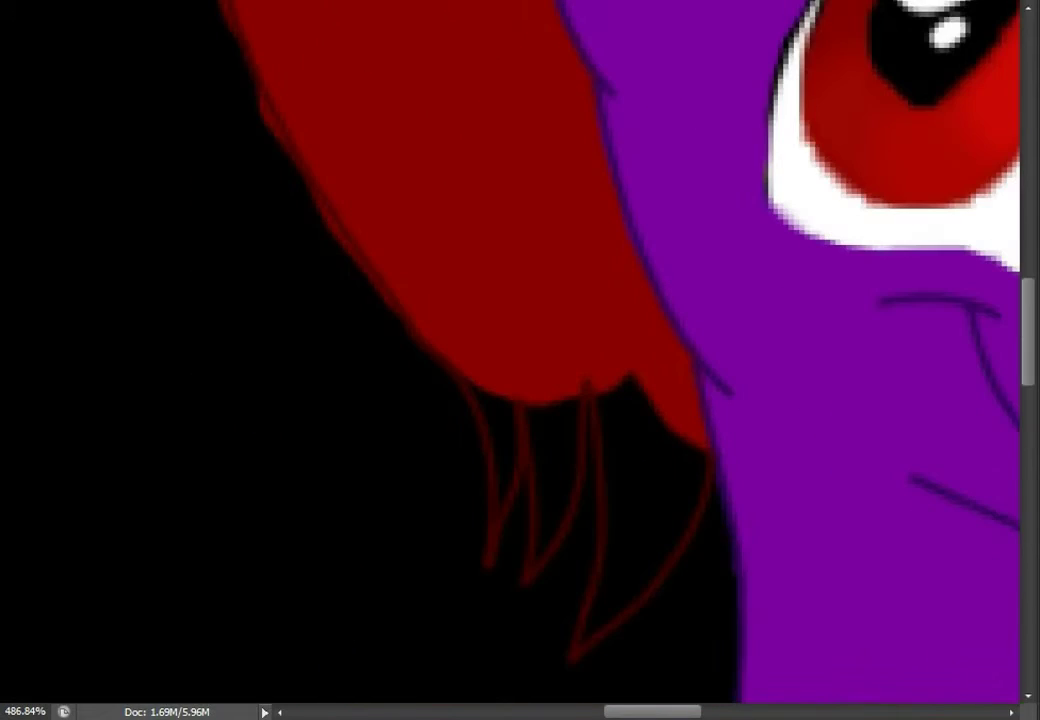
Fill the three pointed strands at the lower end of the back mane with dark red to their tips
left_click_drag(690, 445, 610, 550)
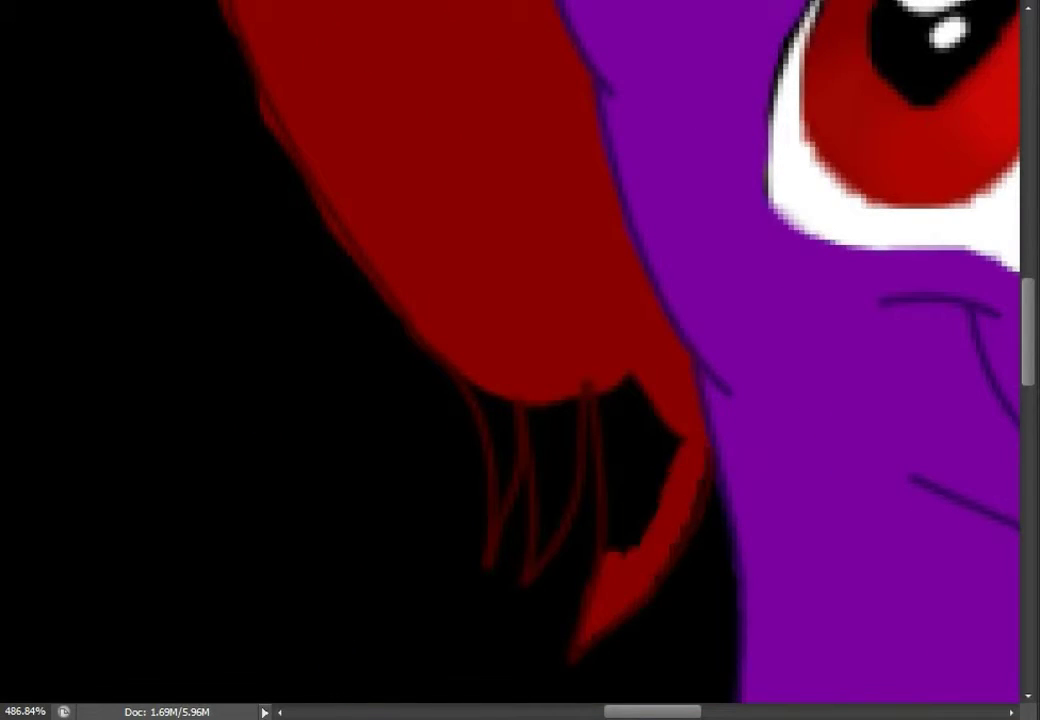
left_click_drag(650, 400, 630, 500)
scroll(490, 465, "up", 3)
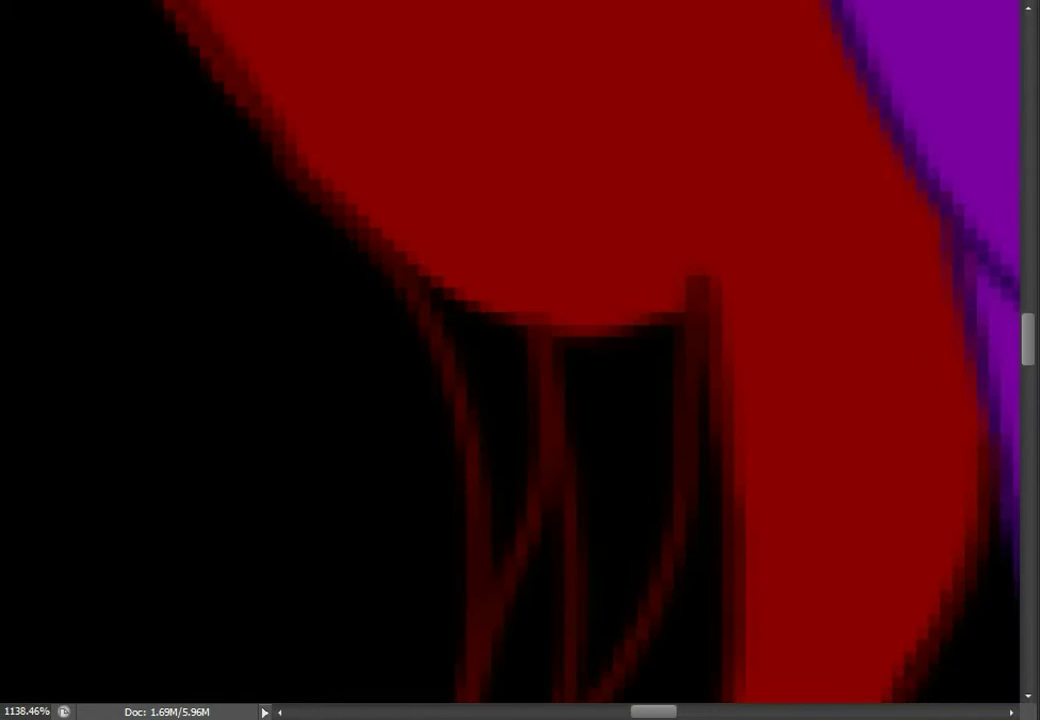
scroll(520, 360, "down", 3)
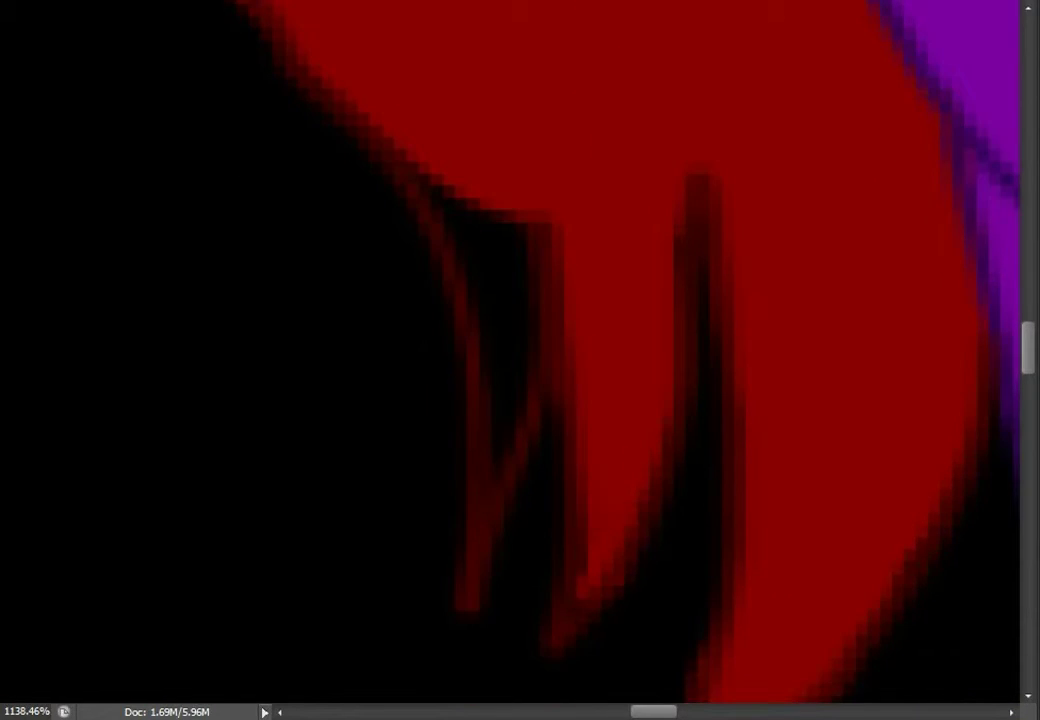
scroll(520, 360, "left", 3)
mouse_move(650, 250)
left_mouse_down()
mouse_move(640, 370)
mouse_move(660, 300)
left_mouse_up()
scroll(600, 350, "down", 2)
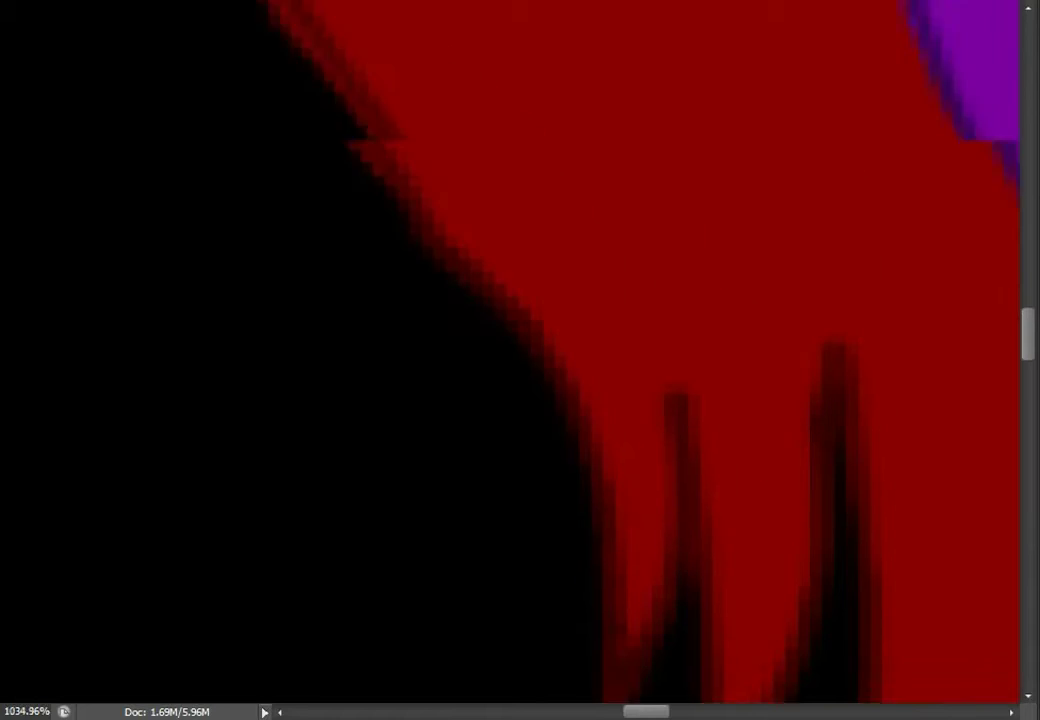
scroll(600, 350, "up", 2)
scroll(600, 350, "down", 3)
scroll(600, 350, "up", 3)
scroll(600, 350, "down", 5)
scroll(850, 310, "up", 4)
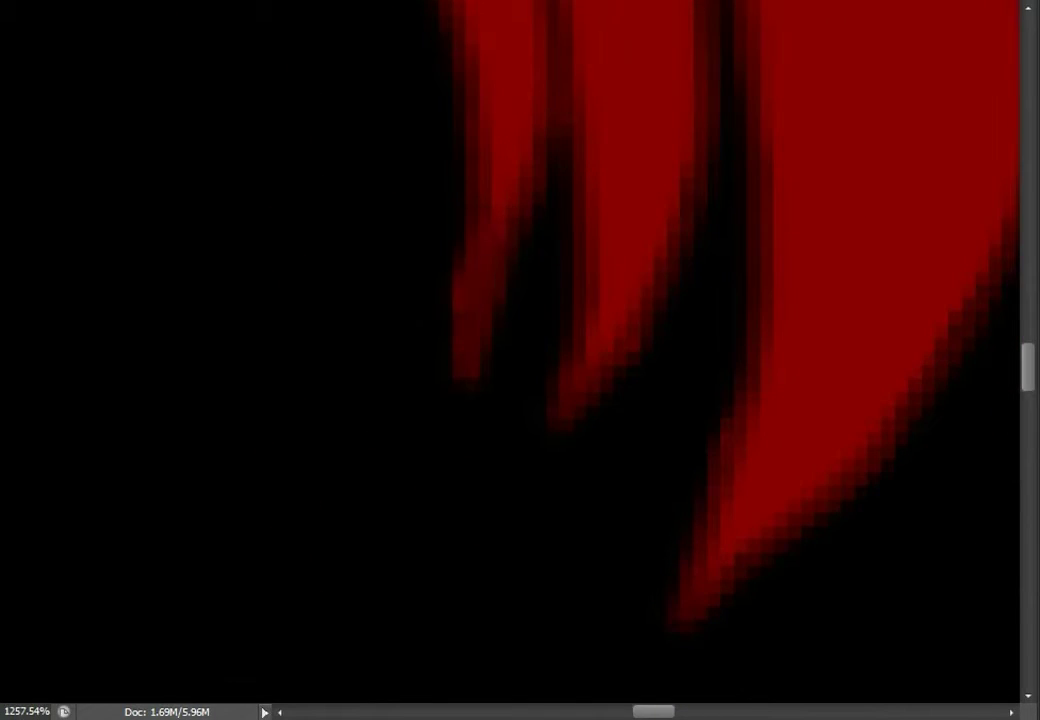
Inspect the painted mane's edges from the lower strands over the top to the front curl, and view the whole pony
scroll(600, 350, "down", 2)
scroll(600, 350, "up", 2)
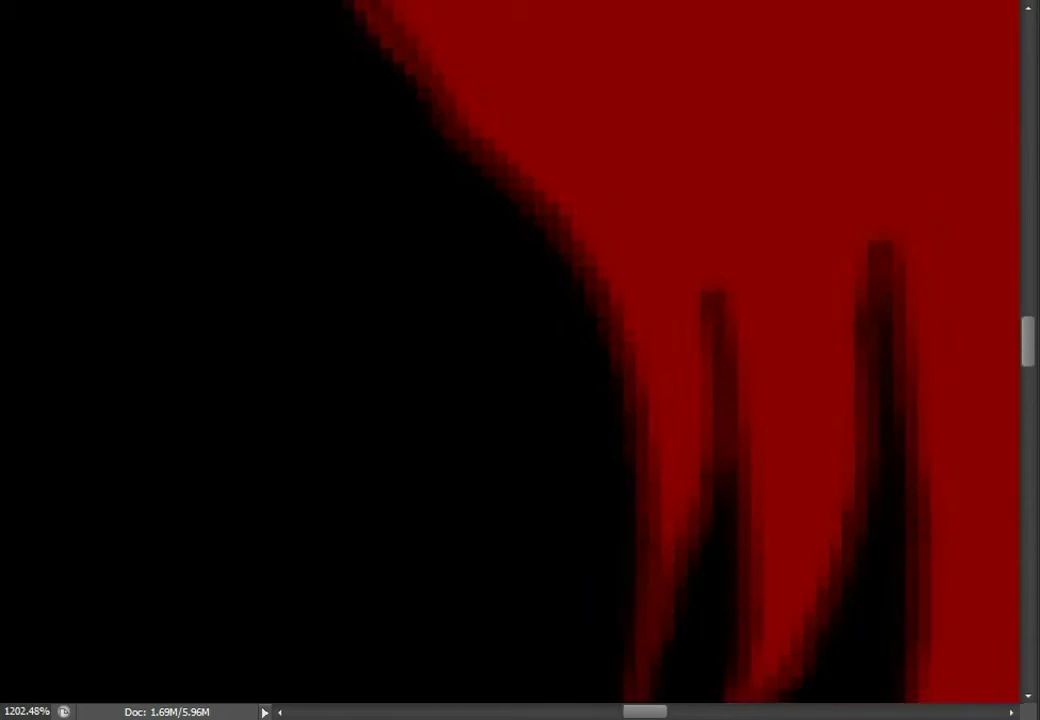
scroll(600, 350, "down", 1)
scroll(520, 350, "up", 5)
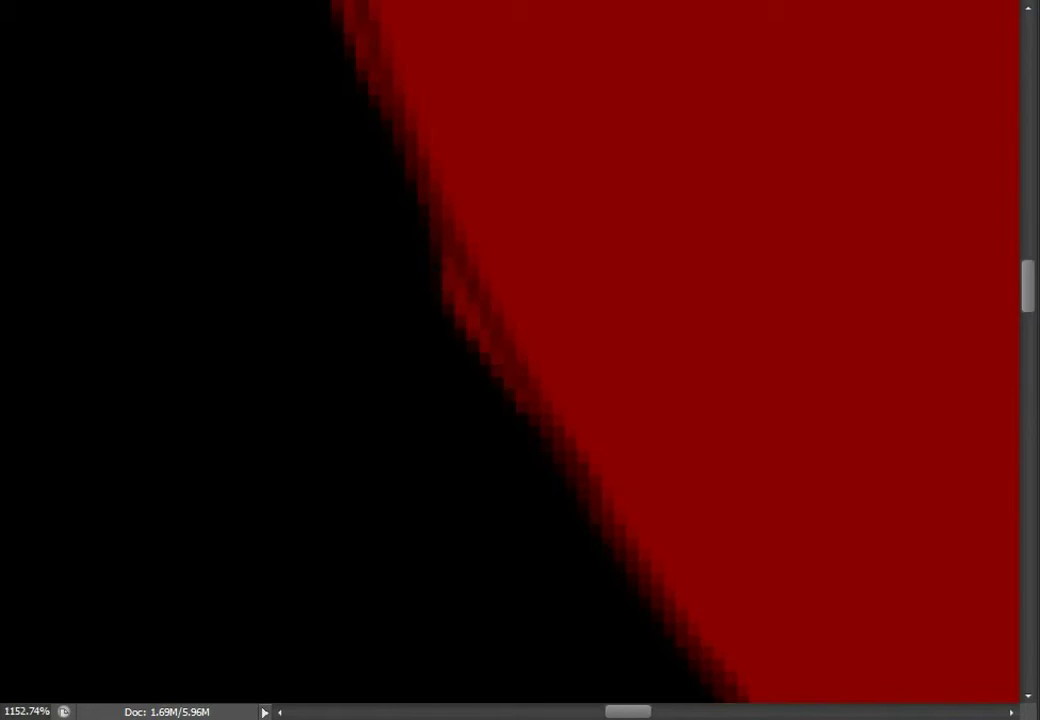
scroll(520, 350, "up", 5)
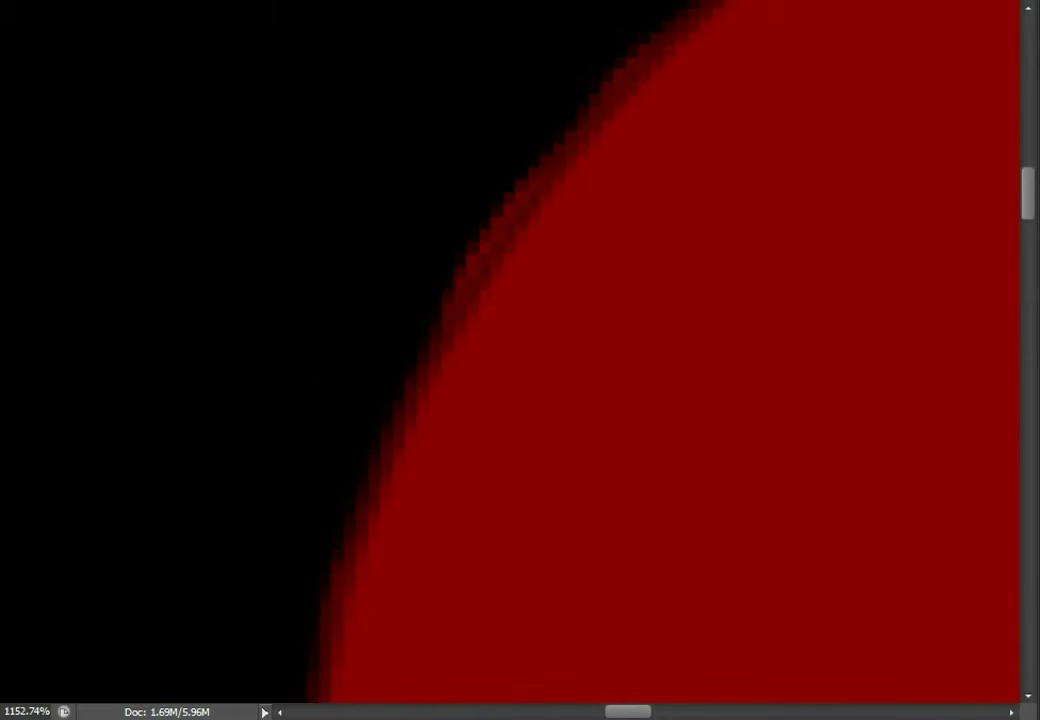
scroll(520, 350, "up", 4)
scroll(520, 350, "right", 3)
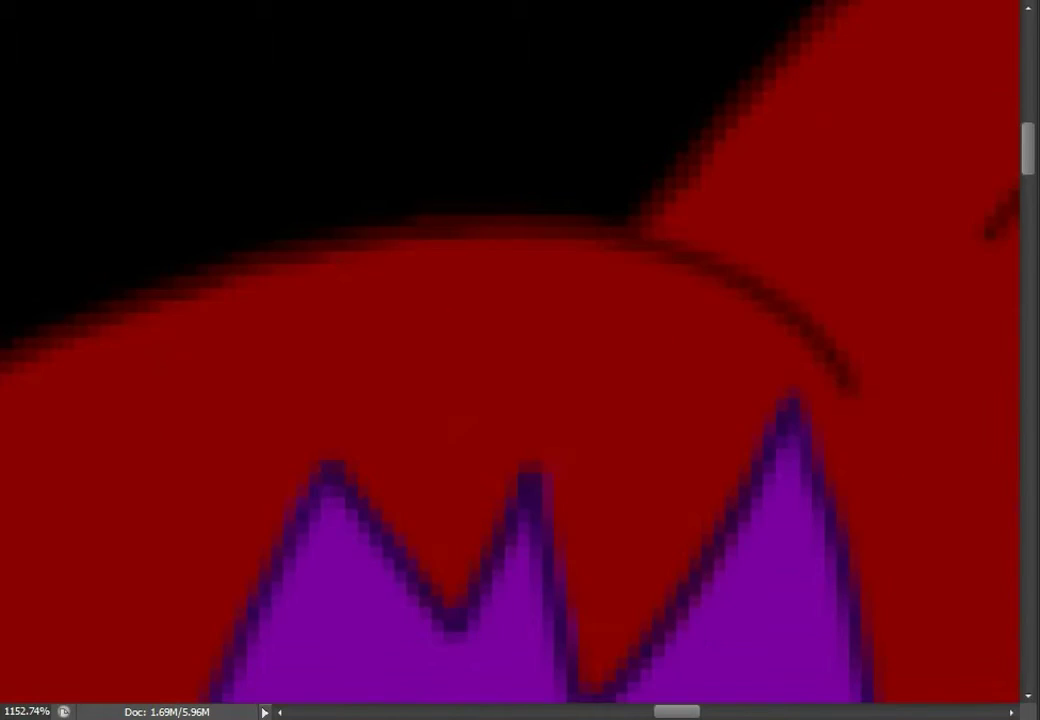
scroll(520, 350, "down", 5)
scroll(520, 350, "right", 4)
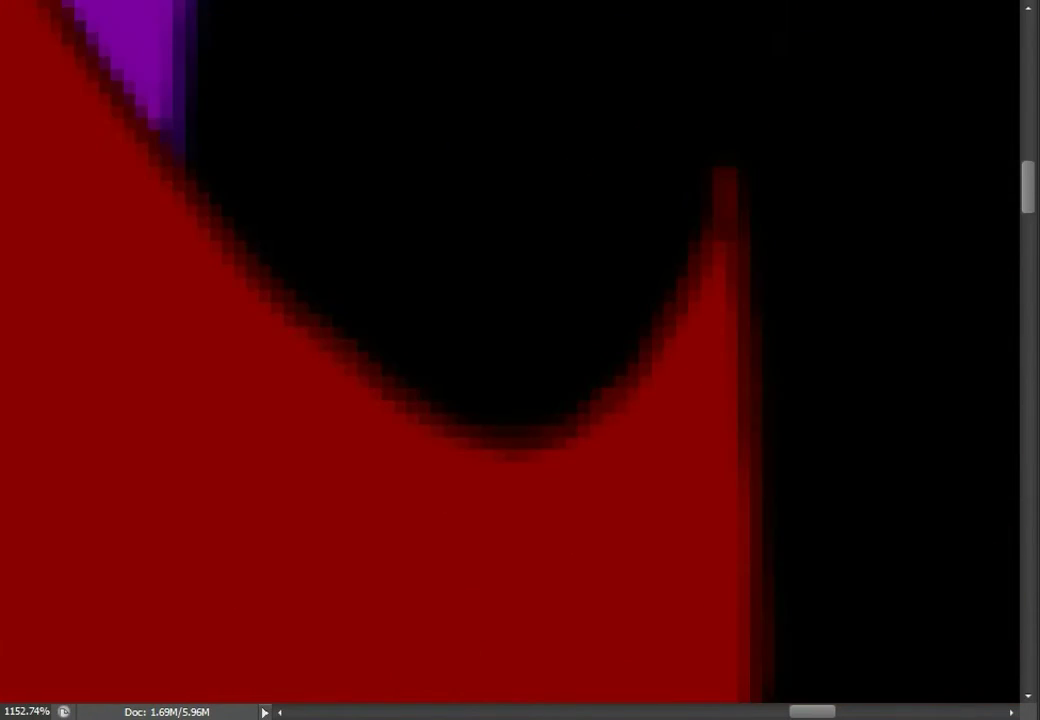
scroll(520, 350, "down", 4)
scroll(520, 350, "left", 2)
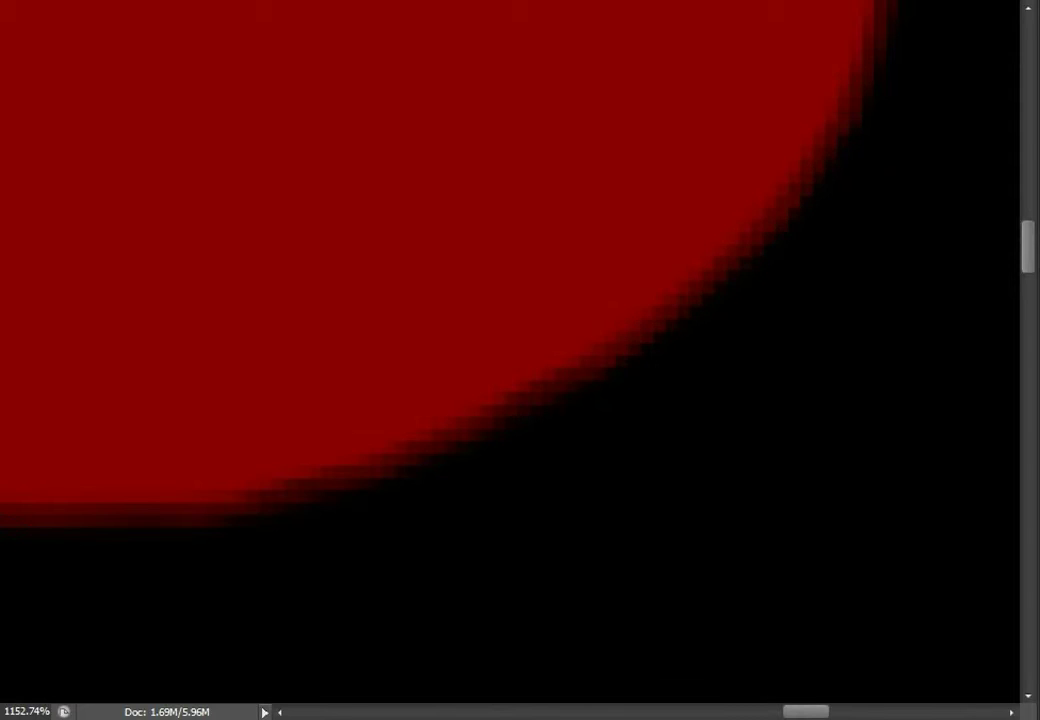
scroll(520, 350, "down", 8)
scroll(520, 350, "down", 3)
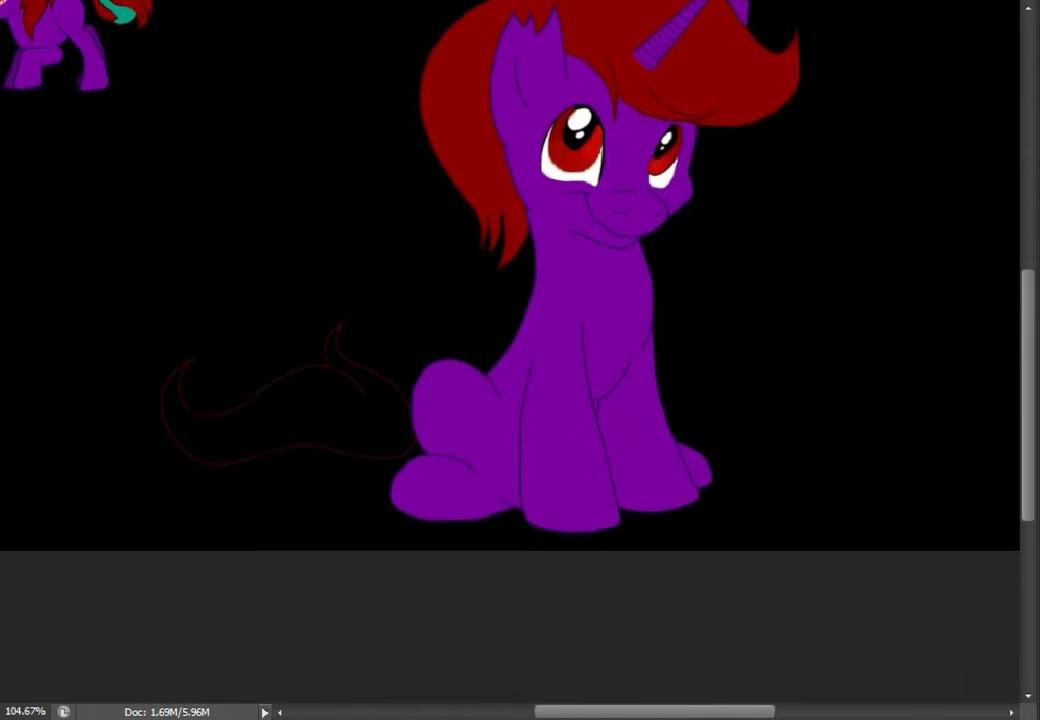
Paint dark red inside the tail's upper outline from the rump to the upright tuft
scroll(520, 350, "up", 3)
scroll(500, 355, "up", 5)
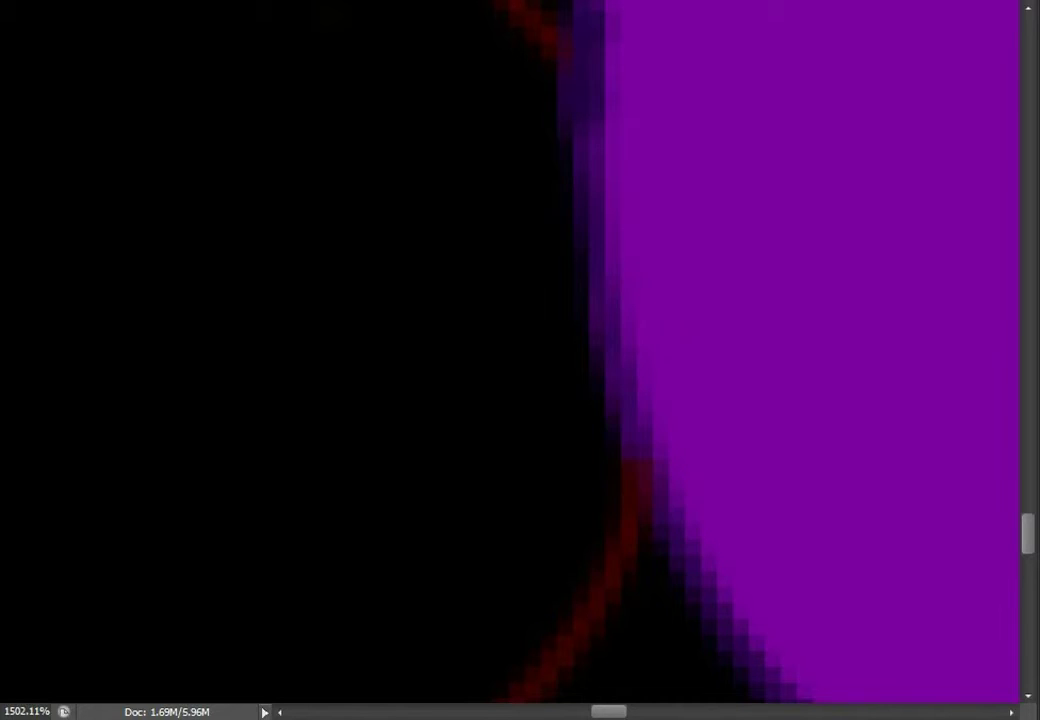
scroll(520, 350, "up", 2)
scroll(520, 350, "down", 8)
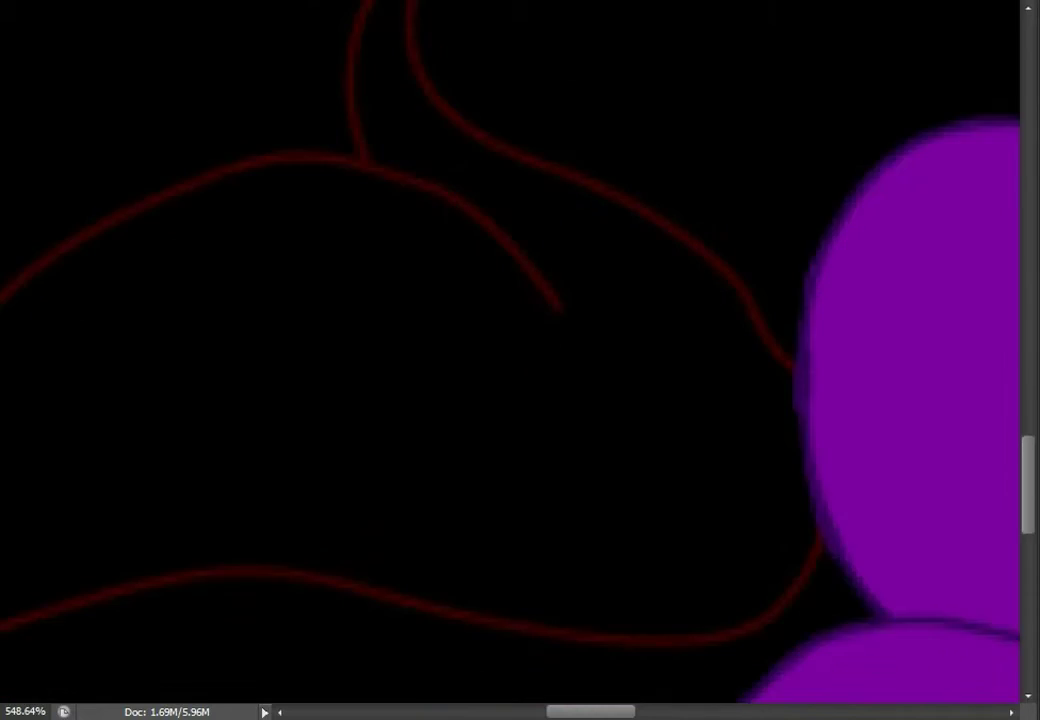
scroll(590, 450, "down", 1)
scroll(590, 450, "up", 5)
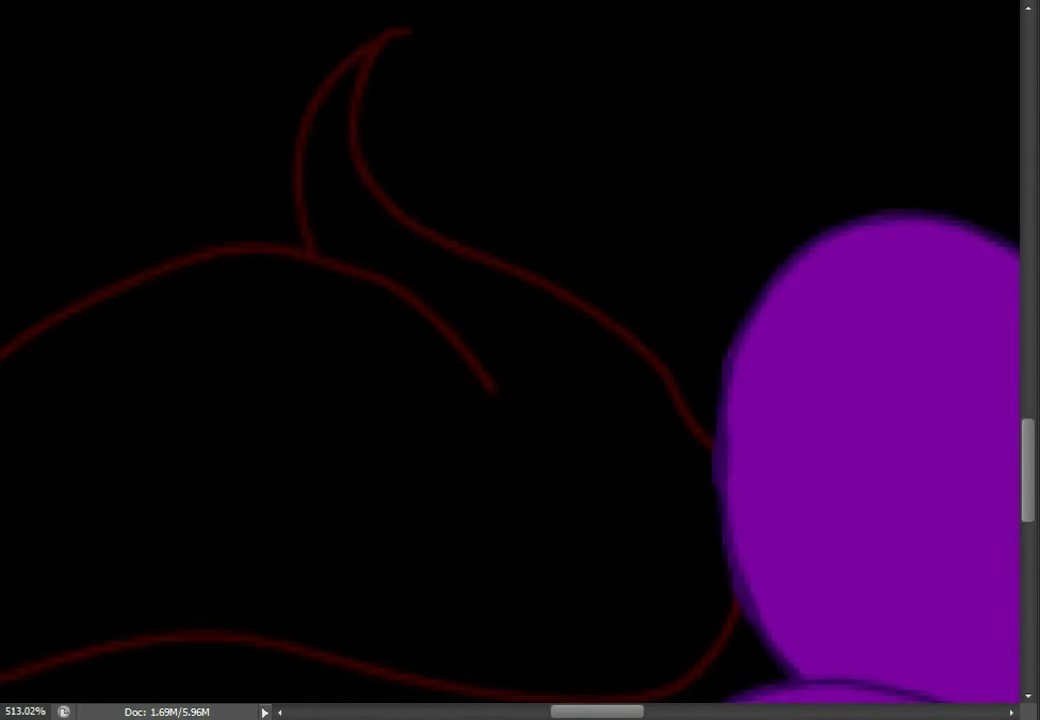
scroll(591, 474, "up", 3)
left_click_drag(801, 441, 696, 278)
scroll(700, 400, "up", 2)
left_click_drag(869, 414, 742, 325)
scroll(700, 400, "up", 2)
mouse_move(739, 500)
left_mouse_down()
mouse_move(340, 320)
mouse_move(290, 200)
left_mouse_up()
Fill the tail's upright tuft with dark red and paint along both sides of the inner hair line below it
scroll(520, 360, "up", 2)
mouse_move(290, 383)
left_mouse_down()
mouse_move(274, 255)
mouse_move(240, 330)
mouse_move(330, 630)
left_mouse_up()
scroll(520, 360, "down", 2)
left_click_drag(300, 330, 400, 480)
left_click_drag(250, 200, 380, 470)
scroll(520, 360, "up", 2)
scroll(330, 400, "up", 1)
left_click_drag(280, 410, 230, 320)
scroll(520, 360, "down", 3)
scroll(520, 360, "up", 2)
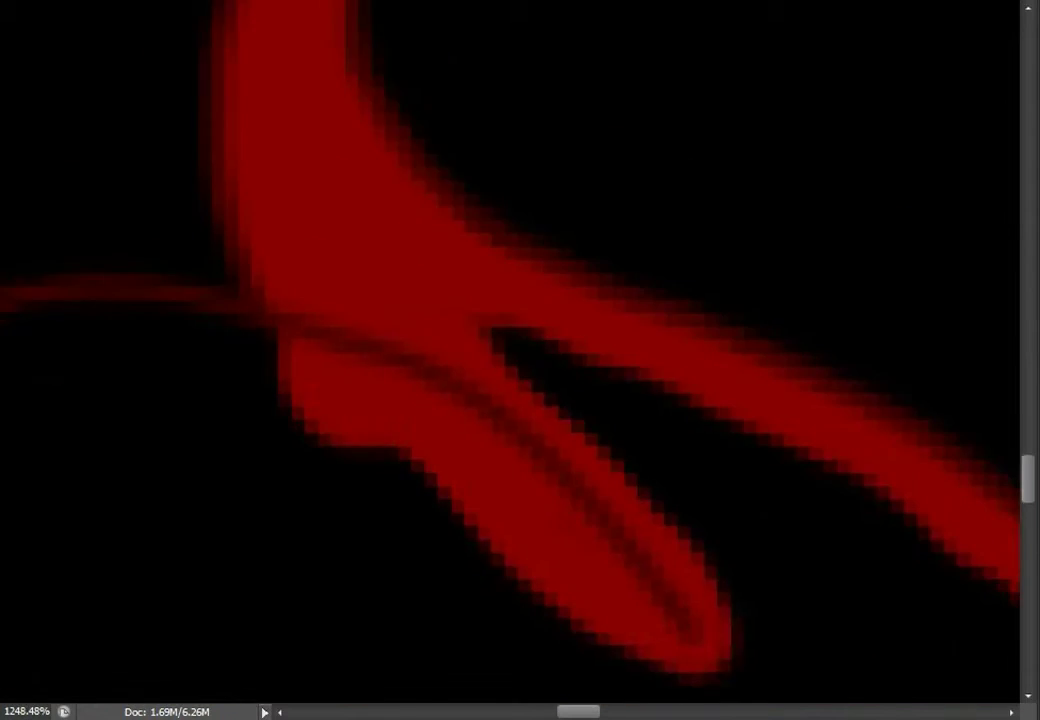
Continue the dark red band inside the tail's upper outline from the tuft towards the curled end
left_click_drag(240, 405, 120, 390)
scroll(520, 360, "left", 2)
mouse_move(310, 430)
left_mouse_down()
mouse_move(190, 463)
mouse_move(70, 520)
left_mouse_up()
scroll(520, 360, "left", 3)
scroll(520, 360, "down", 2)
mouse_move(400, 360)
left_mouse_down()
mouse_move(262, 432)
mouse_move(210, 470)
left_mouse_up()
scroll(520, 360, "left", 2)
left_click_drag(406, 418, 290, 522)
scroll(520, 360, "left", 2)
scroll(520, 360, "down", 2)
left_click_drag(476, 383, 340, 400)
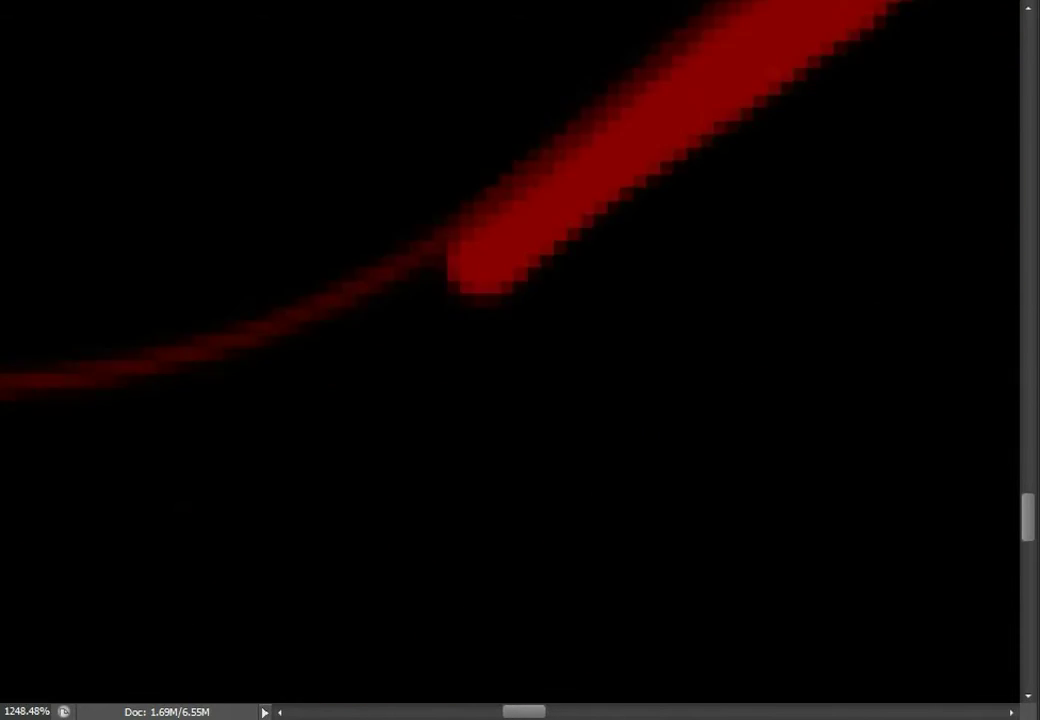
Continue the dark red band along the tail's upper outline and up the inner side of the curled end
scroll(520, 360, "left", 2)
left_click_drag(580, 395, 380, 400)
scroll(520, 360, "up", 2)
mouse_move(371, 534)
left_mouse_down()
mouse_move(244, 348)
mouse_move(230, 230)
left_mouse_up()
scroll(520, 360, "up", 1)
key("ctrl+z")
mouse_move(300, 568)
left_mouse_down()
mouse_move(228, 415)
mouse_move(222, 330)
mouse_move(270, 125)
left_mouse_up()
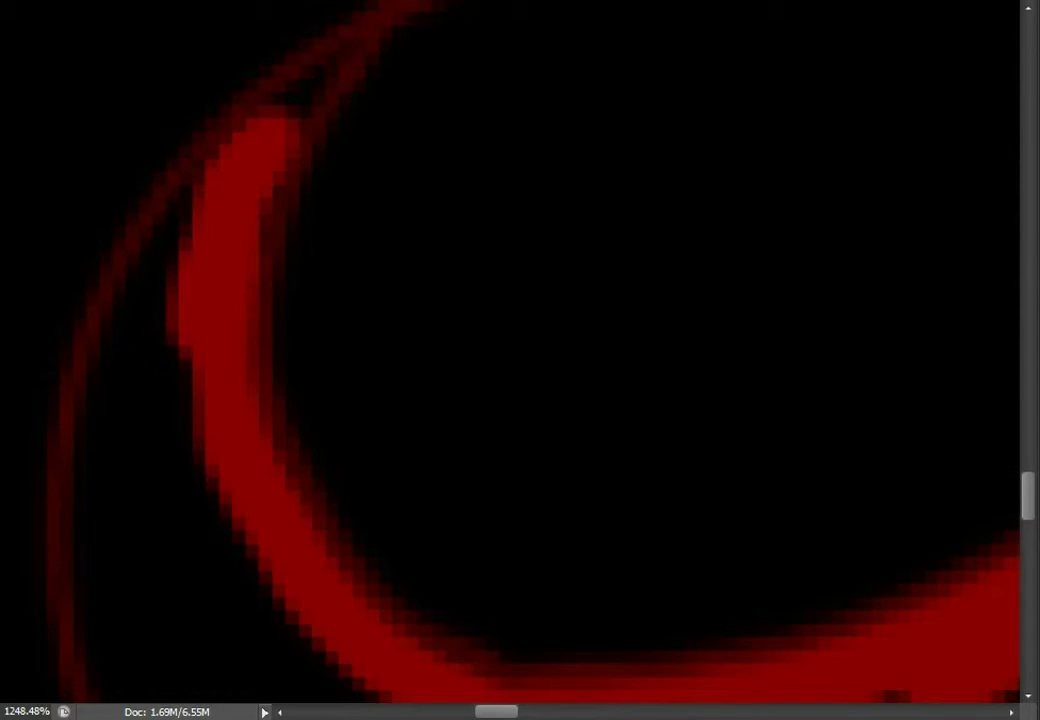
Paint dark red inside the outer side of the tail's curled end, from the tip down to the lower outline
mouse_move(160, 130)
left_mouse_down()
mouse_move(100, 500)
mouse_move(140, 190)
mouse_move(100, 625)
left_mouse_up()
key("ctrl+z")
scroll(520, 360, "down", 1)
scroll(520, 360, "up", 1)
scroll(520, 360, "up", 1)
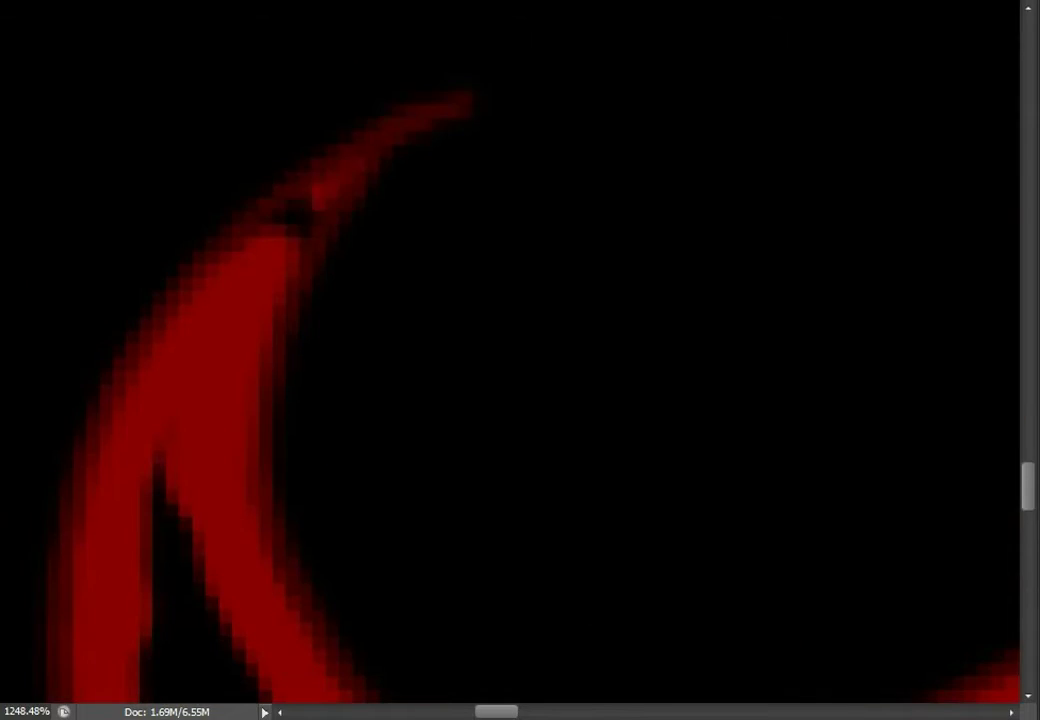
scroll(520, 360, "down", 2)
mouse_move(195, 270)
left_mouse_down()
mouse_move(297, 430)
mouse_move(557, 622)
left_mouse_up()
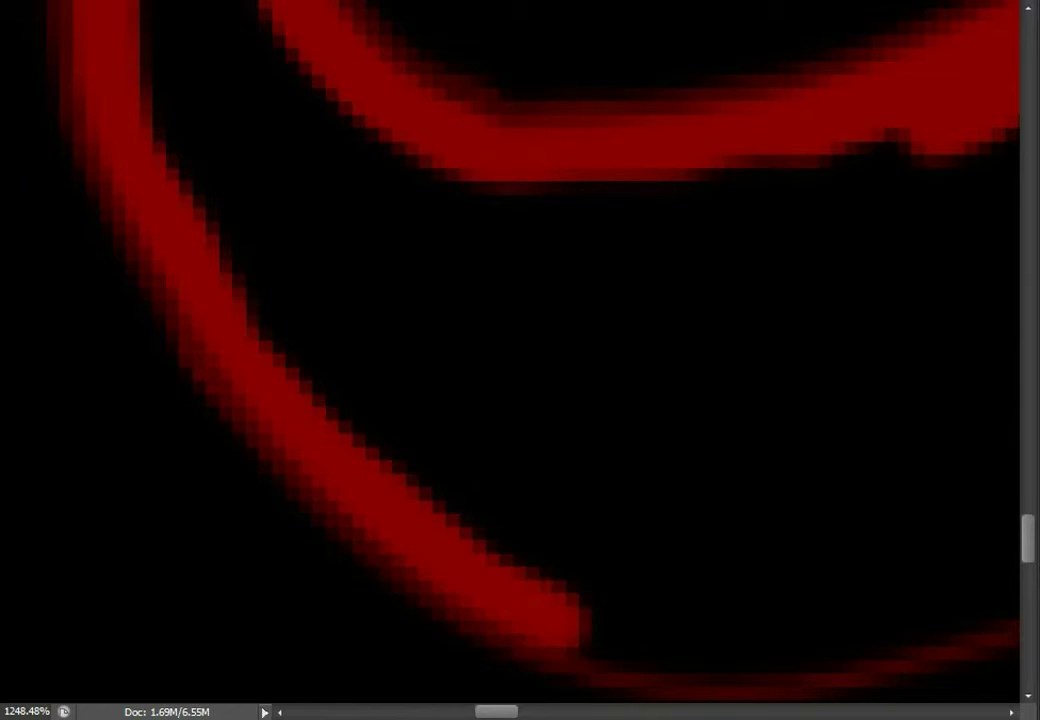
Continue the dark red band inside the tail's lower outline from the curled end towards the rump
scroll(520, 360, "down", 1)
mouse_move(520, 565)
left_mouse_down()
mouse_move(476, 545)
mouse_move(696, 529)
mouse_move(731, 436)
mouse_move(865, 340)
left_mouse_up()
scroll(731, 436, "right", 3)
scroll(520, 360, "right", 3)
mouse_move(476, 413)
left_mouse_down()
mouse_move(603, 371)
mouse_move(780, 415)
left_mouse_up()
scroll(520, 360, "right", 3)
left_click_drag(592, 470, 894, 520)
Close the dark red band around the base of the tail beside the rump
scroll(520, 360, "right", 3)
left_click_drag(744, 520, 870, 515)
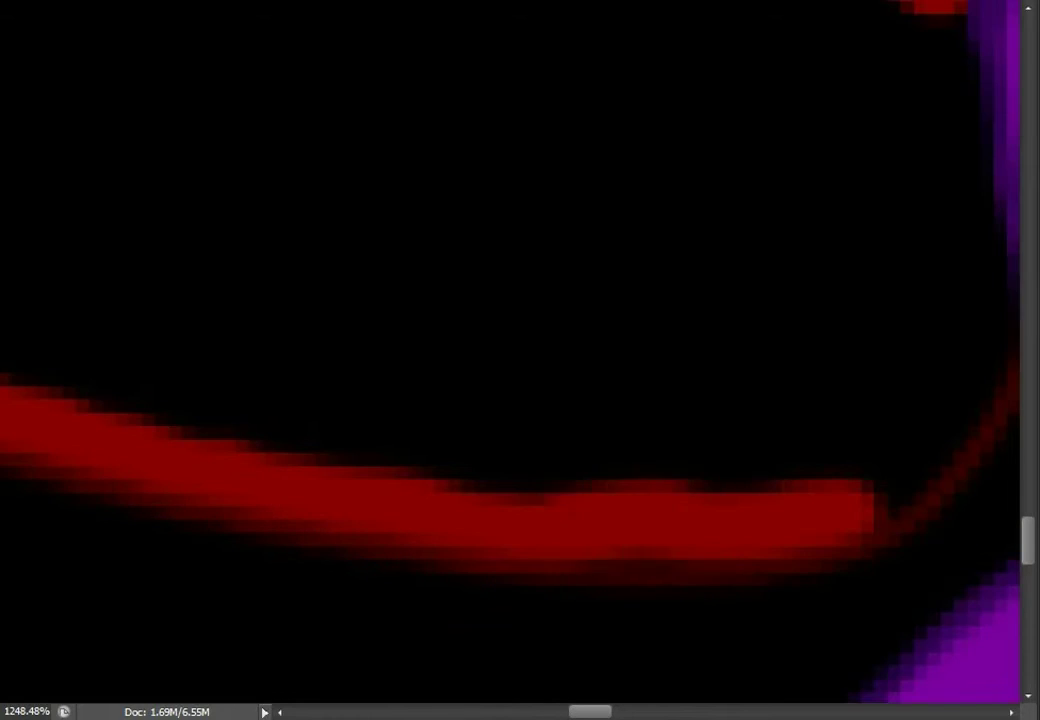
scroll(520, 360, "right", 3)
left_click_drag(720, 510, 835, 300)
scroll(520, 360, "up", 3)
mouse_move(810, 430)
left_mouse_down()
mouse_move(650, 200)
mouse_move(700, 440)
left_mouse_up()
Fill the whole inside of the tail with dark red, keeping the dark hair line below the tuft
scroll(520, 360, "down", 5)
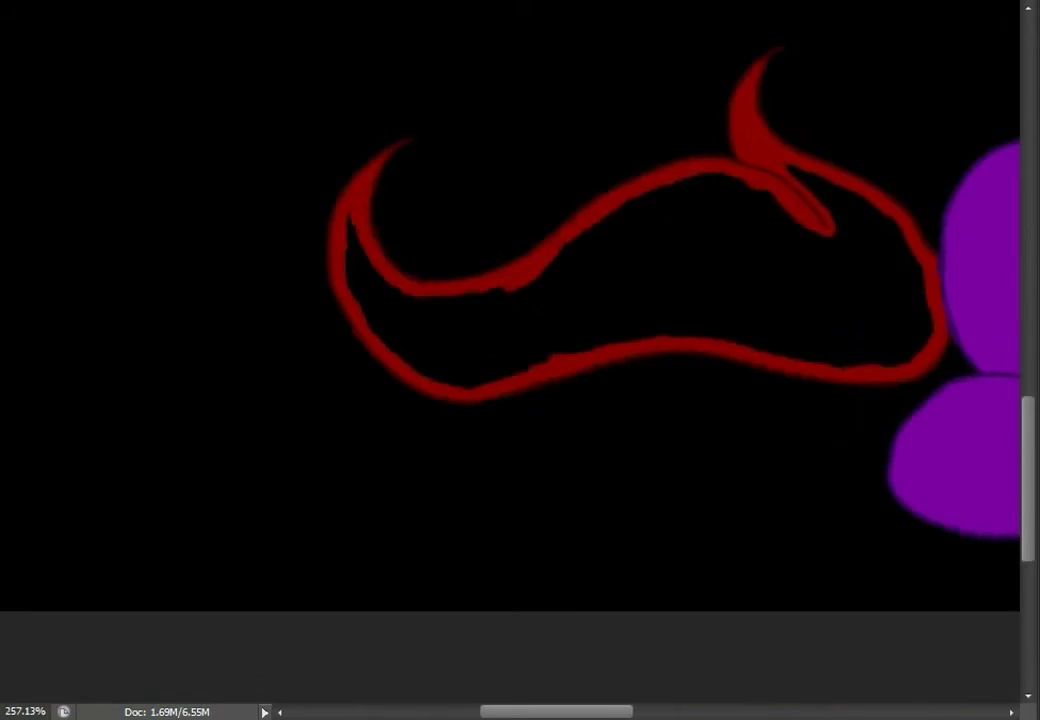
scroll(351, 238, "up", 3)
mouse_move(360, 340)
left_mouse_down()
mouse_move(390, 395)
mouse_move(540, 550)
left_mouse_up()
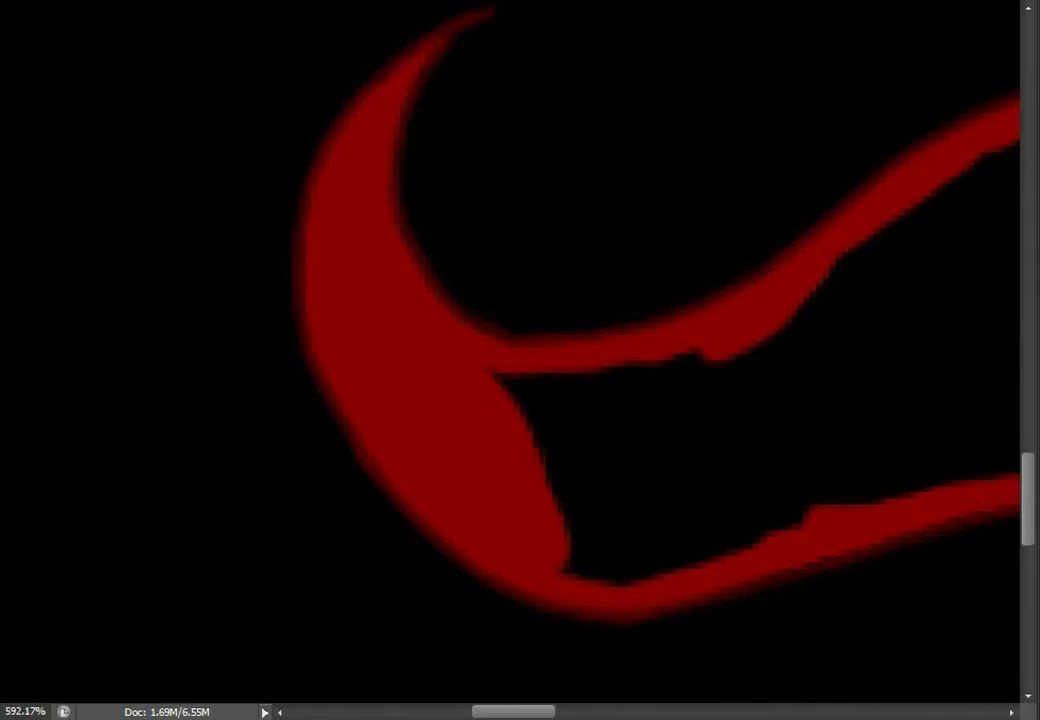
scroll(520, 360, "right", 5)
left_click_drag(650, 125, 765, 195)
scroll(680, 210, "down", 3)
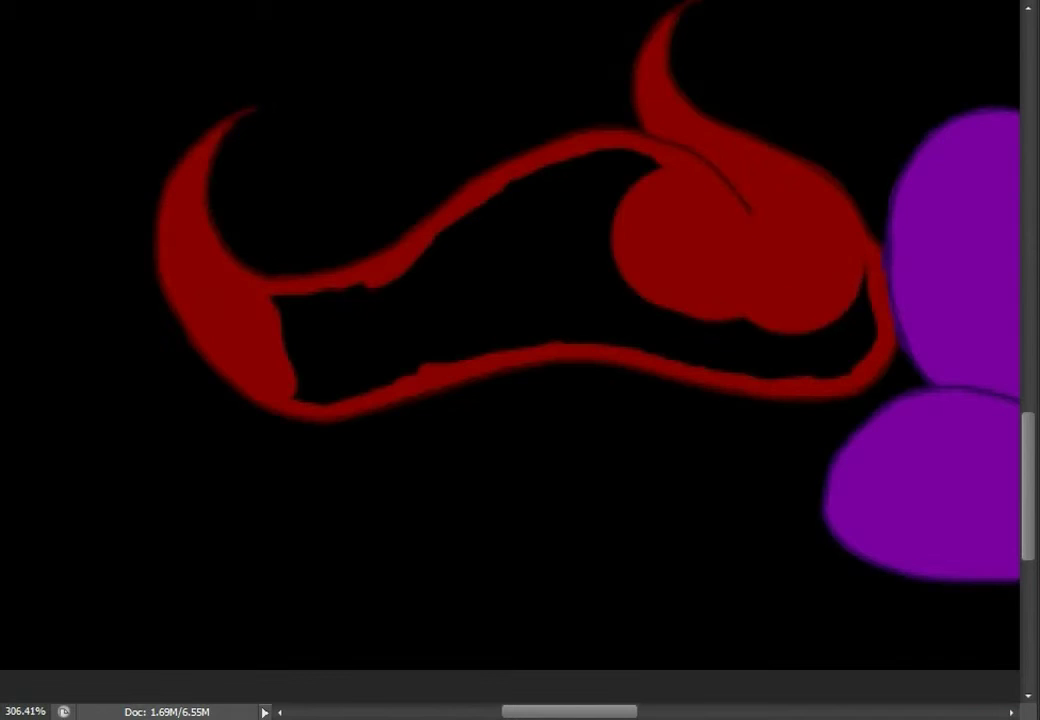
mouse_move(700, 250)
left_mouse_down()
mouse_move(640, 290)
mouse_move(530, 250)
mouse_move(420, 260)
mouse_move(350, 310)
mouse_move(315, 390)
left_mouse_up()
mouse_move(470, 215)
left_mouse_down()
mouse_move(545, 180)
mouse_move(640, 160)
left_mouse_up()
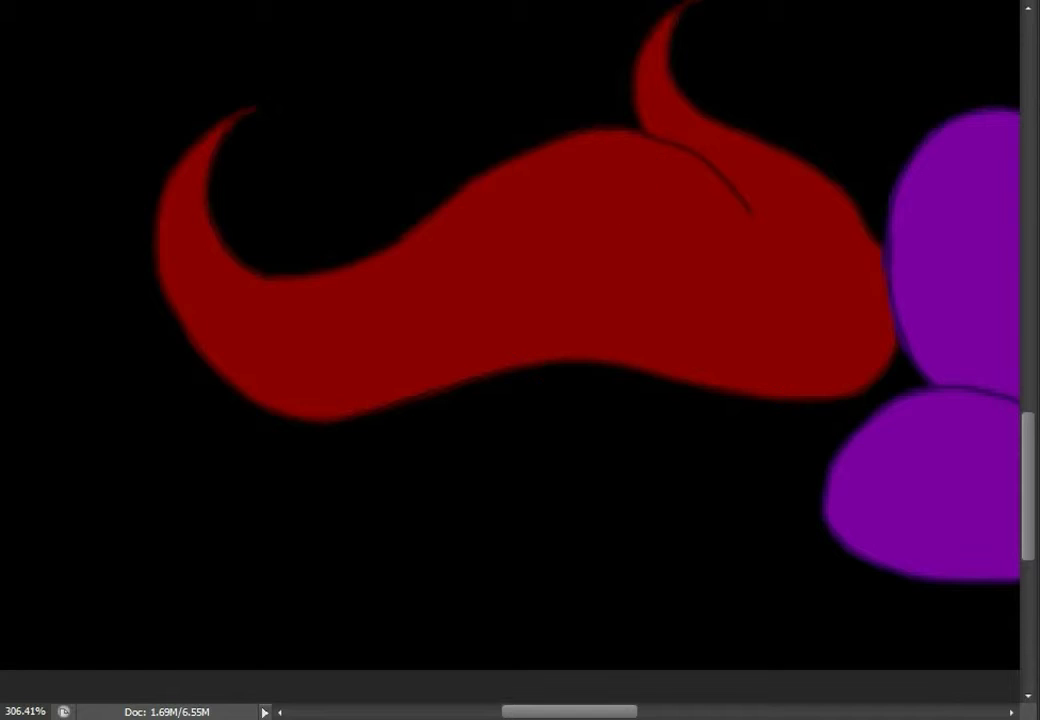
key("ctrl+0")
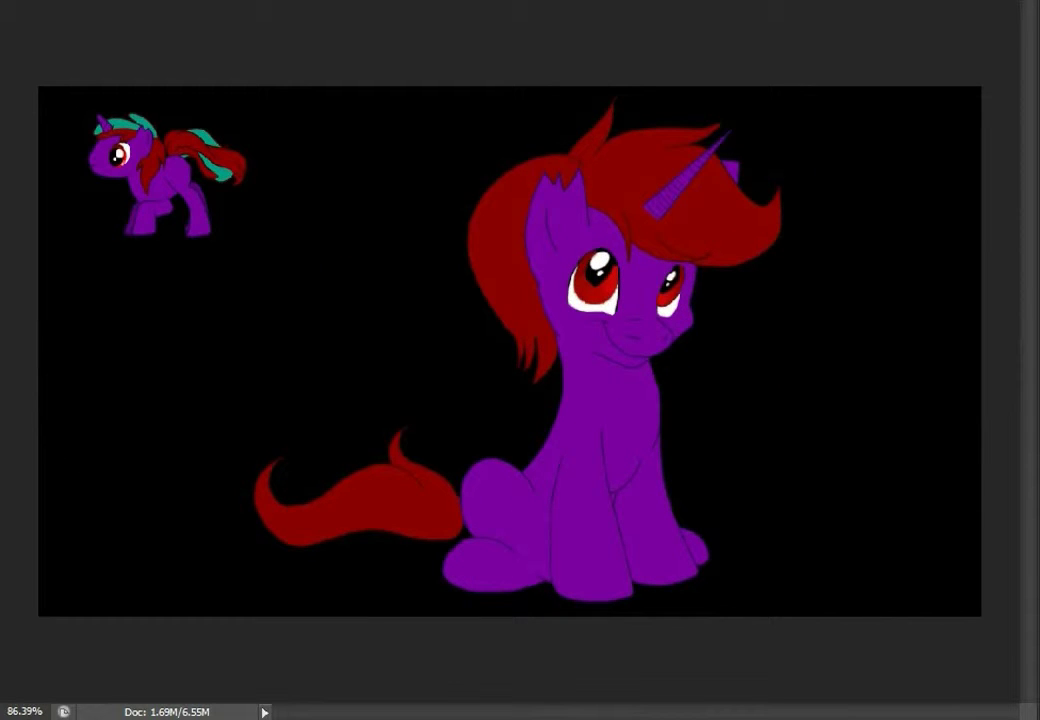
scroll(510, 351, "down", 1)
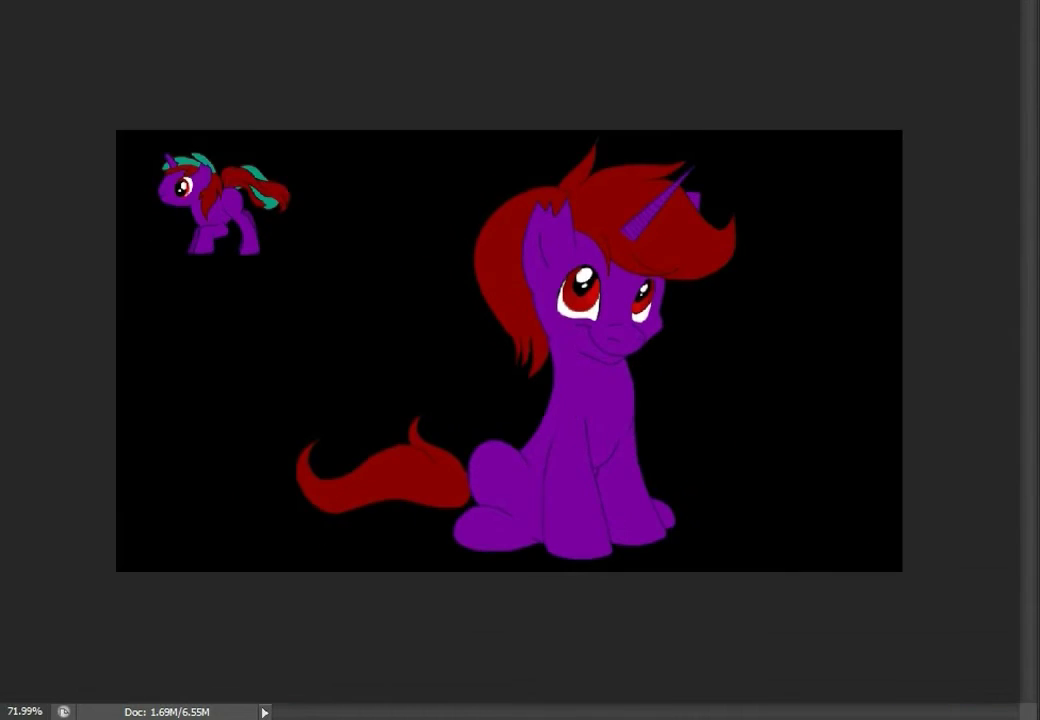
Try a wavy teal stripe across the front mane from the ear, passing under the base of the horn
scroll(575, 181, "up", 7)
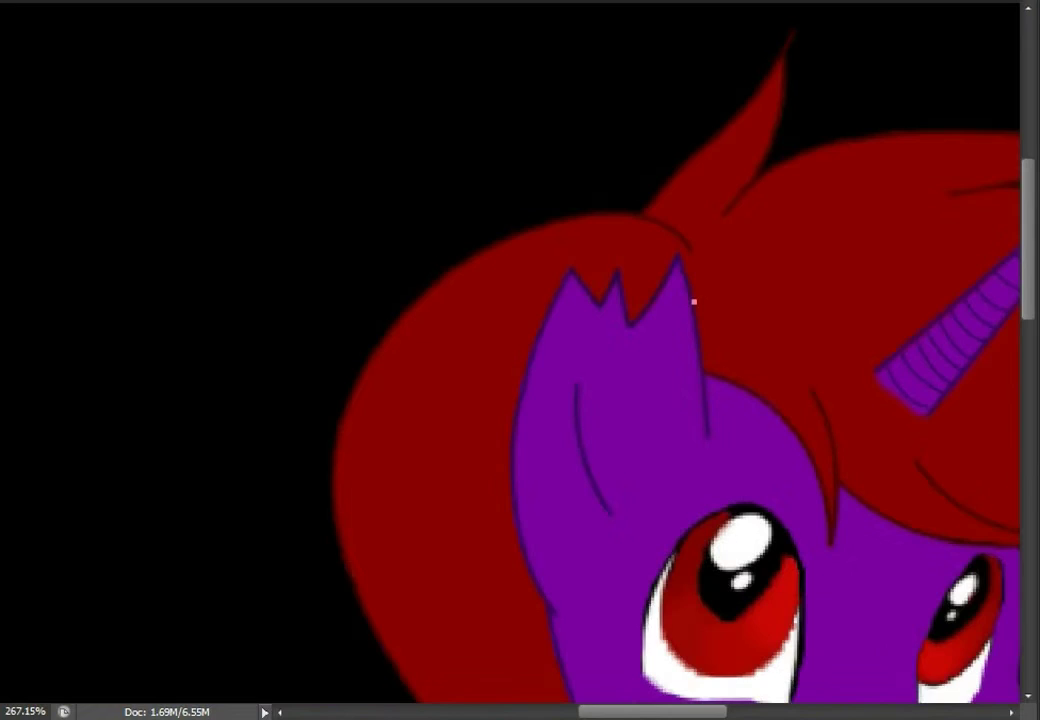
scroll(480, 350, "right", 3)
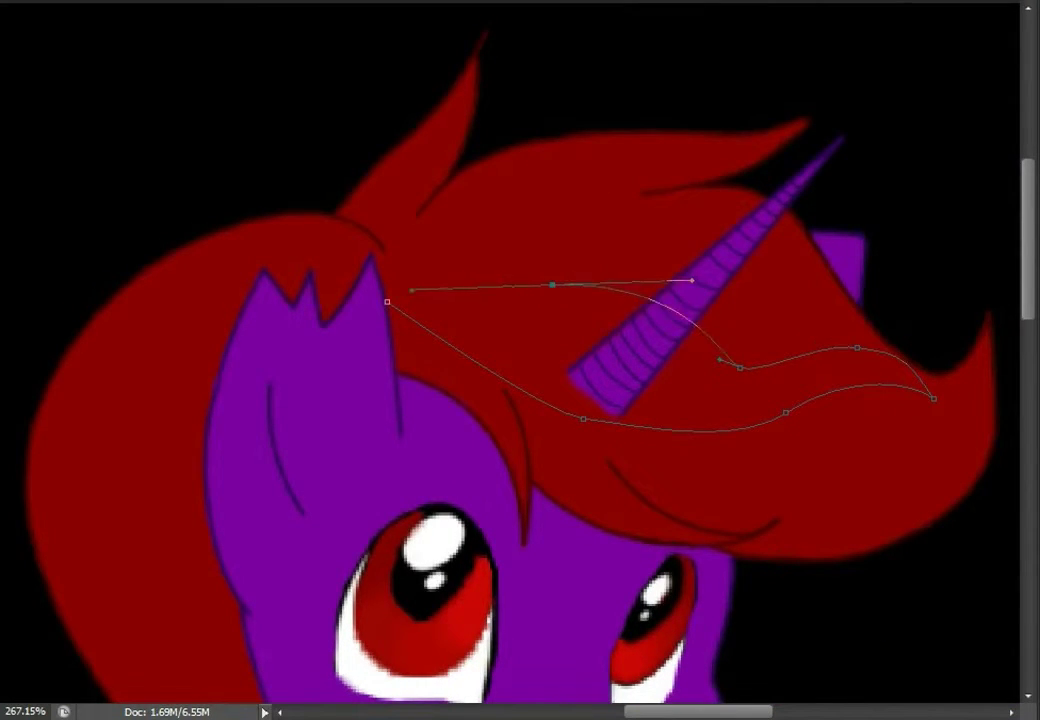
scroll(376, 270, "up", 5)
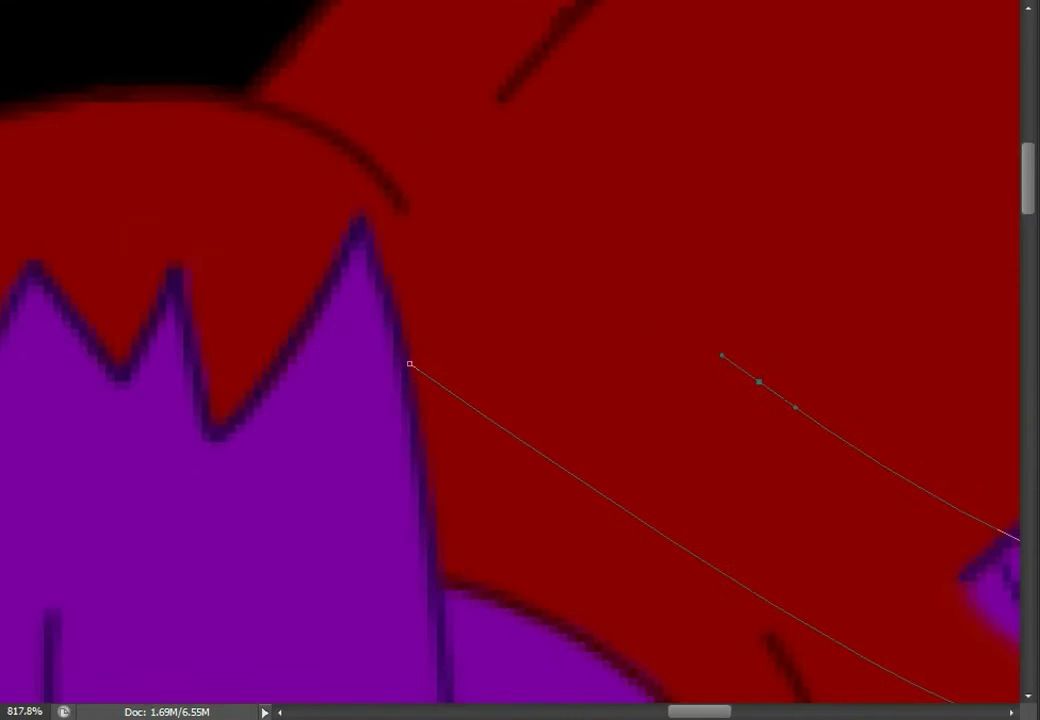
key("Up")
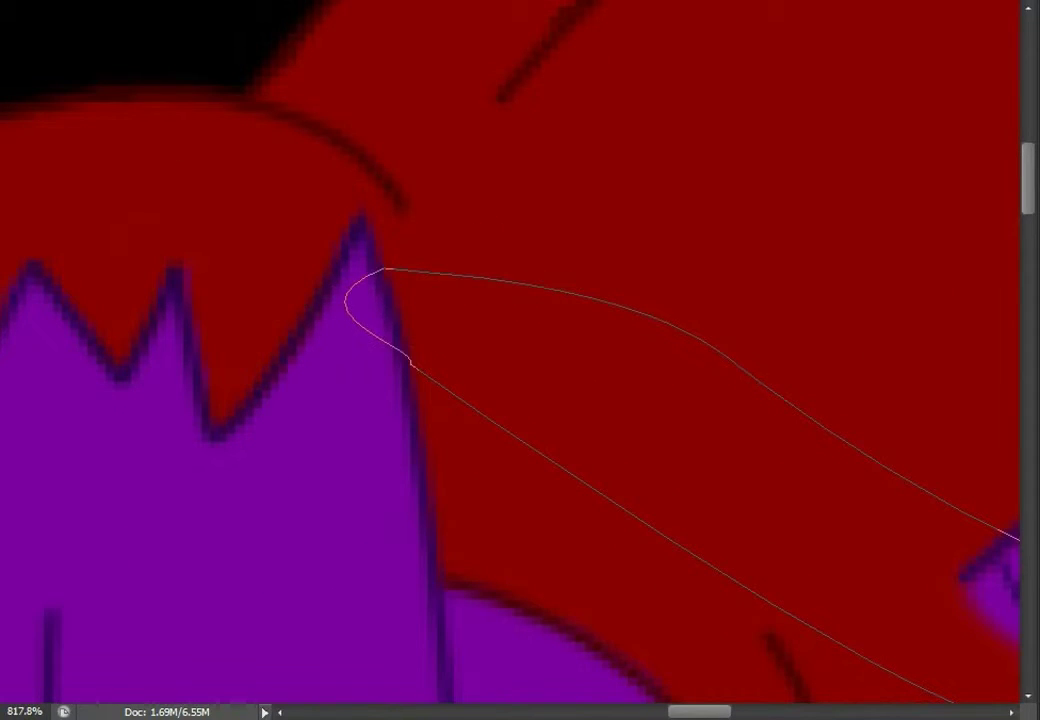
right_click(446, 226)
left_click(511, 348)
key("Return")
scroll(360, 318, "down", 5)
Try a second teal stripe arching above the first one in the front mane, and undo both stripes
scroll(360, 318, "right", 3)
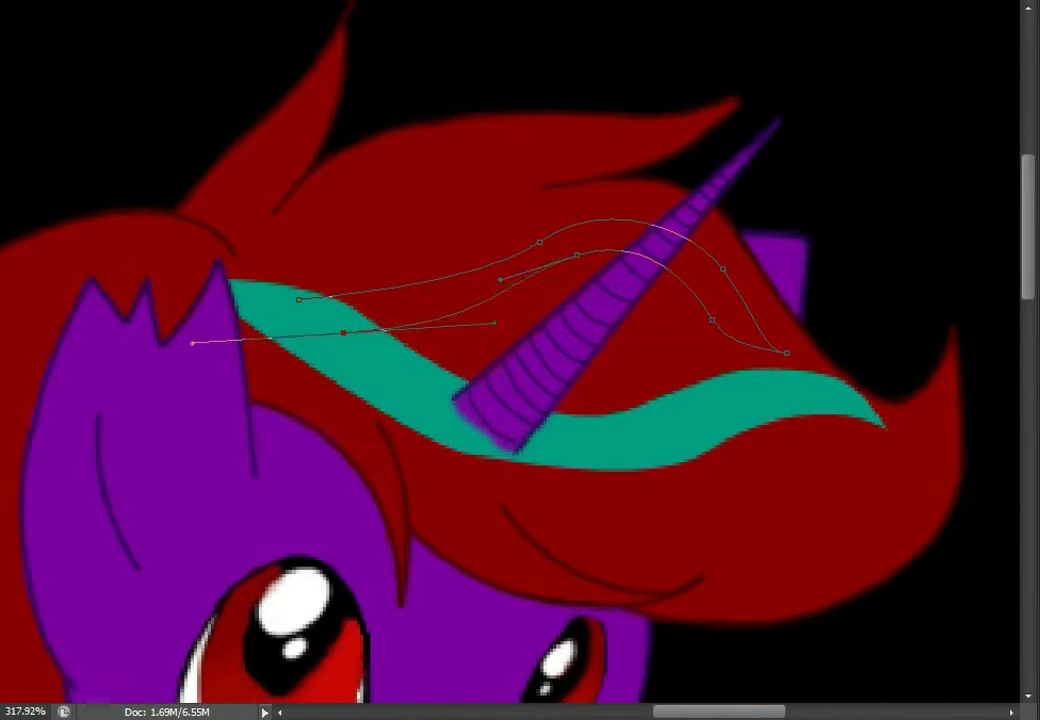
right_click(313, 225)
left_click(348, 349)
key("Return")
right_click(631, 225)
left_click(650, 261)
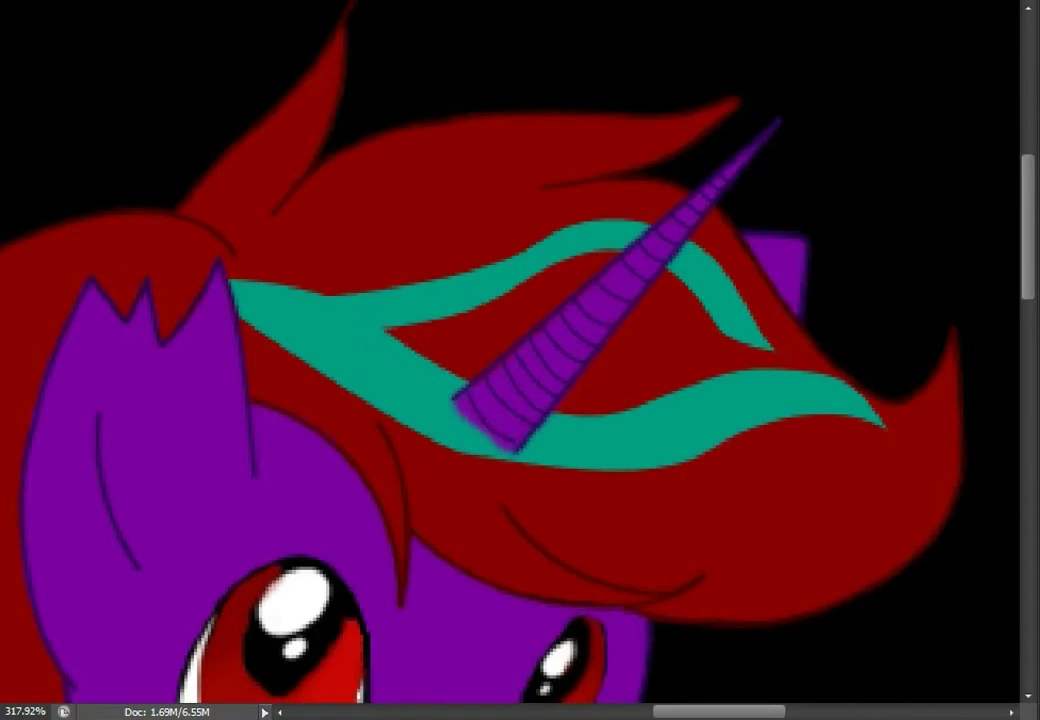
scroll(520, 360, "down", 5)
scroll(520, 360, "down", 3)
scroll(520, 360, "up", 2)
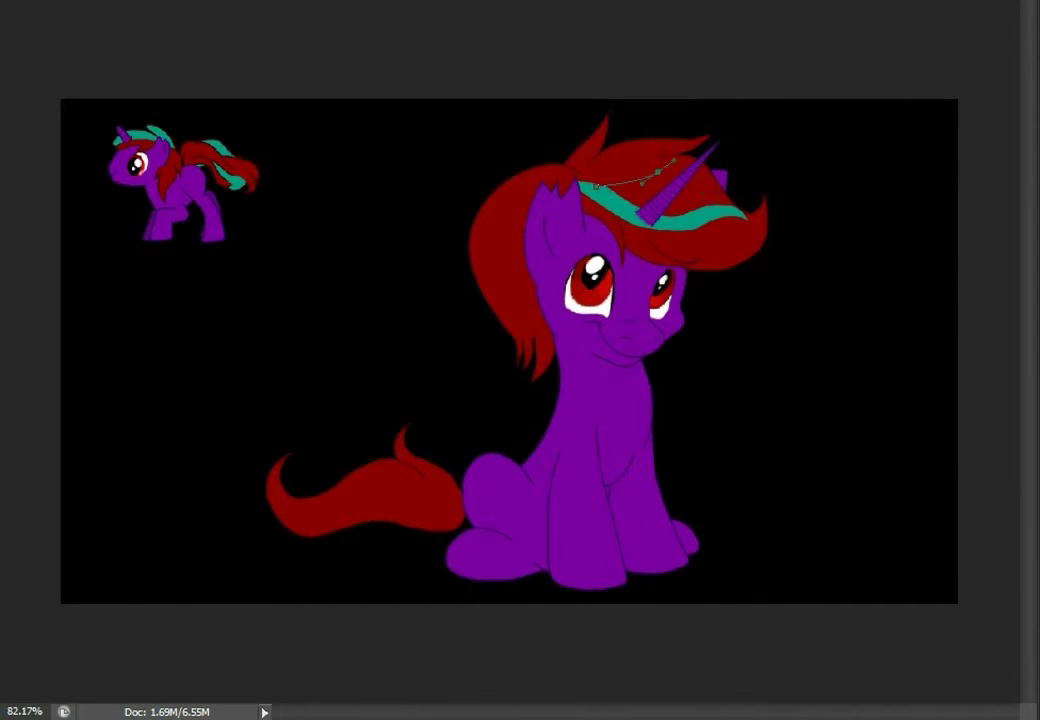
key("ctrl+z")
Try a broad stripe path from the ear below the horn to the mane's front curl and fill it
scroll(632, 160, "up", 5)
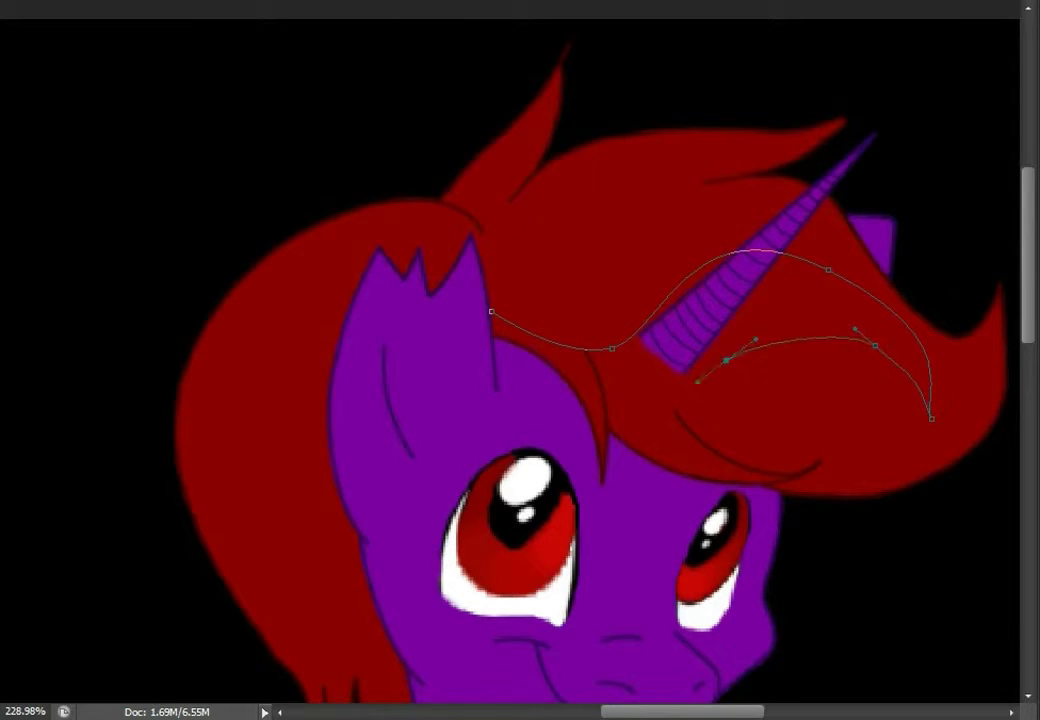
scroll(532, 347, "up", 4)
left_click_drag(450, 322, 408, 335)
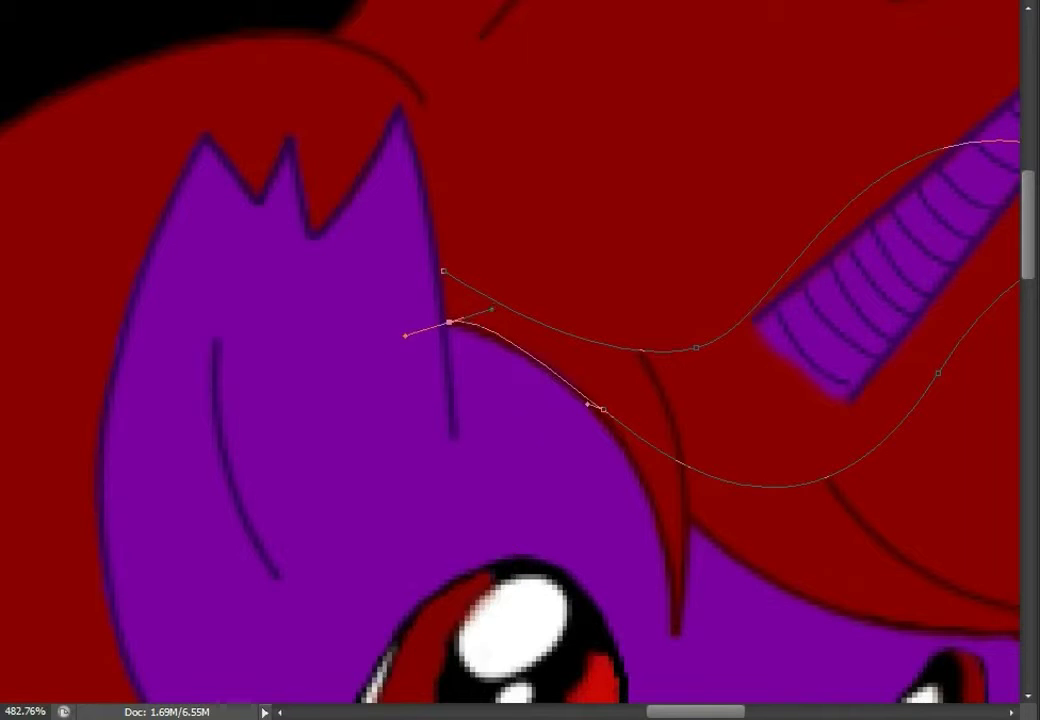
right_click(487, 228)
left_click(534, 348)
key("Return")
Draw a closed path arching from the ear behind the horn towards the mane's front curl and fill it with teal
scroll(540, 360, "down", 4)
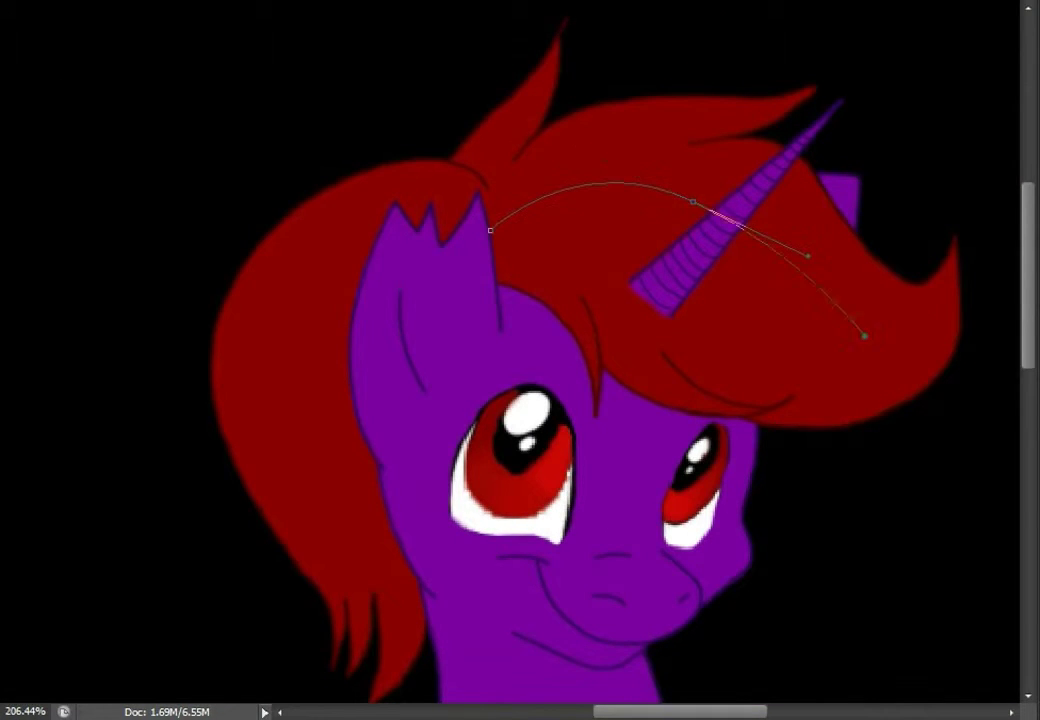
scroll(493, 273, "up", 4)
right_click(580, 200)
left_click(620, 323)
key("Return")
Try to outline a curved stripe path in the mane behind the ear
scroll(520, 380, "up", 5)
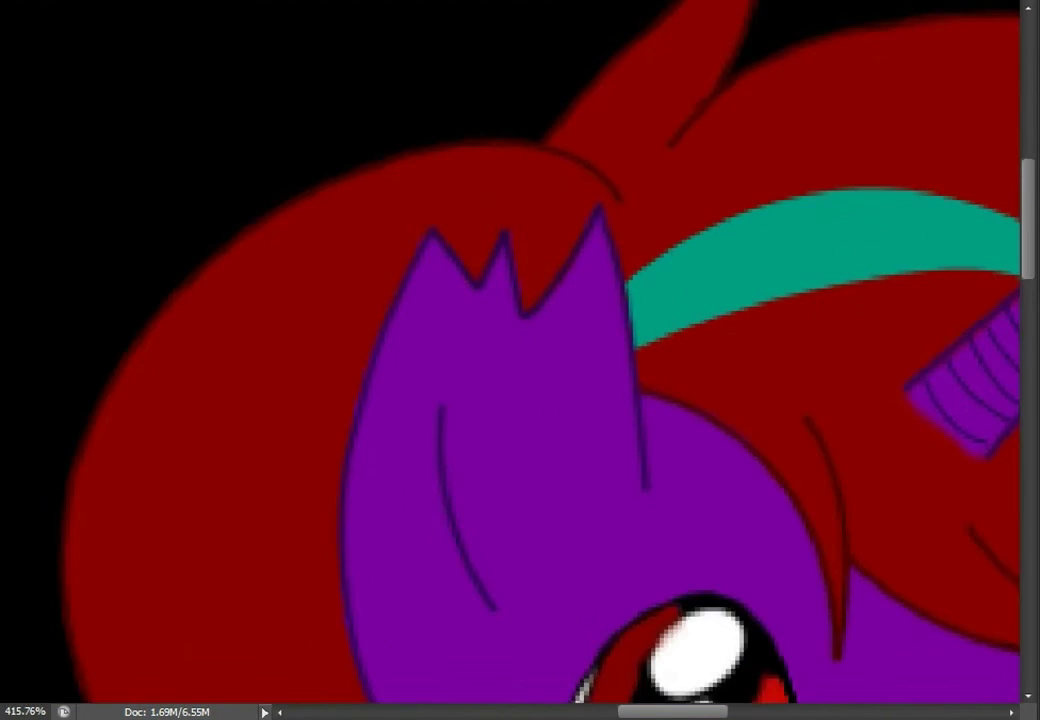
left_click(439, 416)
left_click(436, 309)
left_click(481, 244)
left_click(582, 228)
scroll(520, 380, "down", 3)
scroll(520, 380, "down", 3)
left_click_drag(353, 440, 413, 508)
left_click_drag(402, 430, 446, 529)
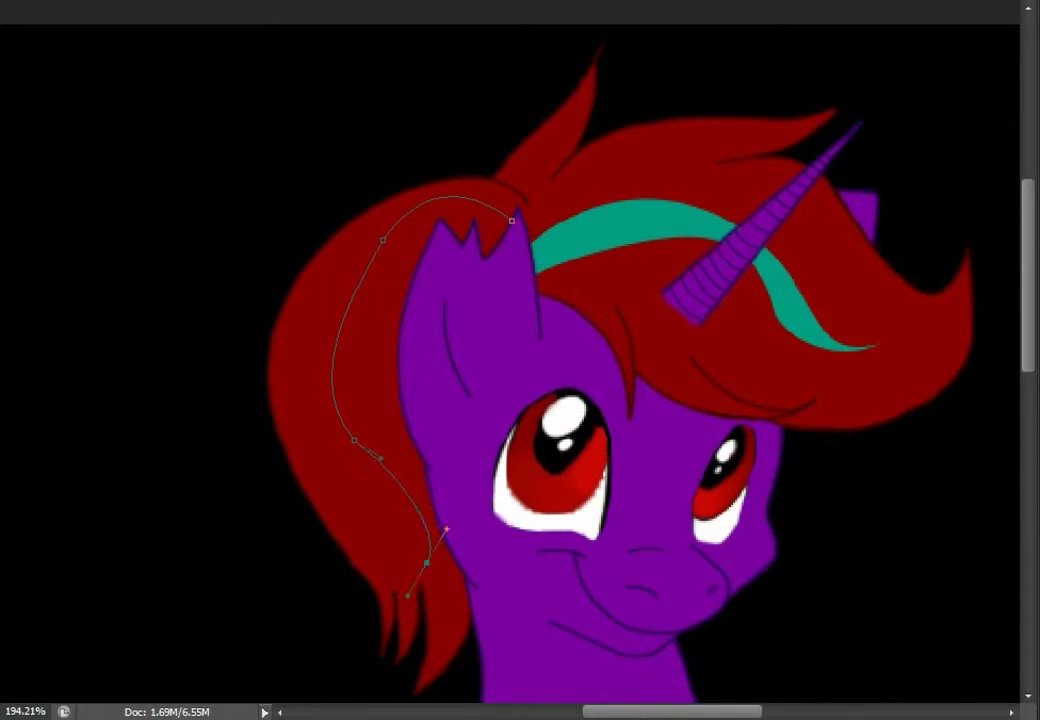
scroll(359, 220, "up", 3)
left_click_drag(424, 180, 520, 157)
left_click_drag(667, 200, 738, 308)
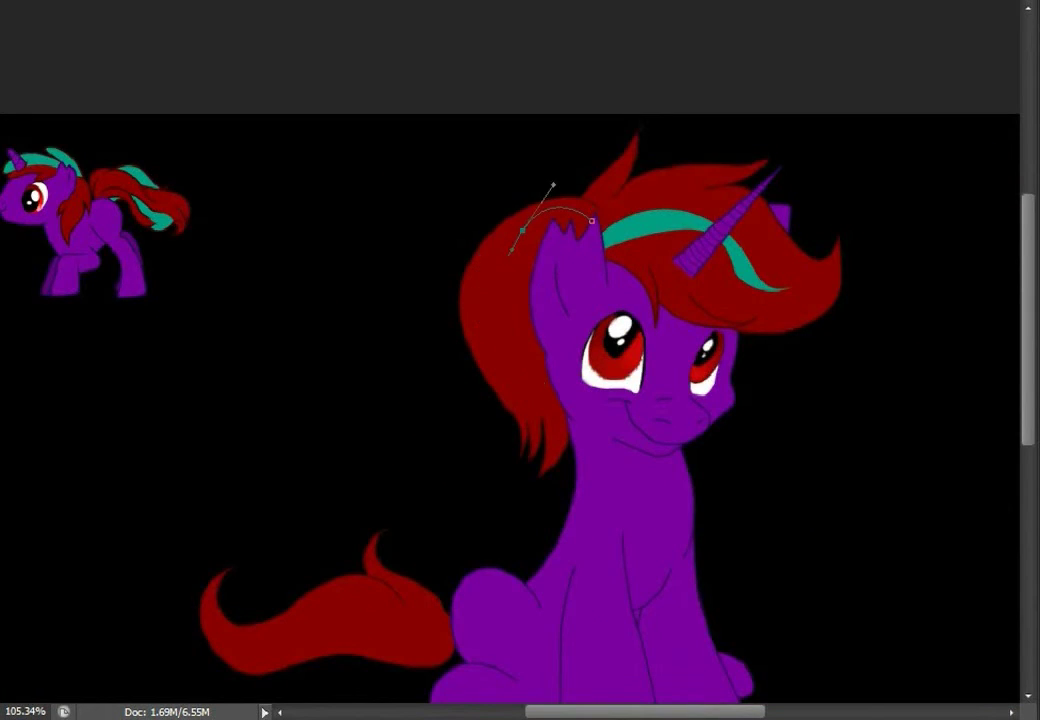
scroll(520, 450, "up", 2)
Try a stripe path running from the rump along the tail into its curled tip
scroll(550, 465, "down", 2)
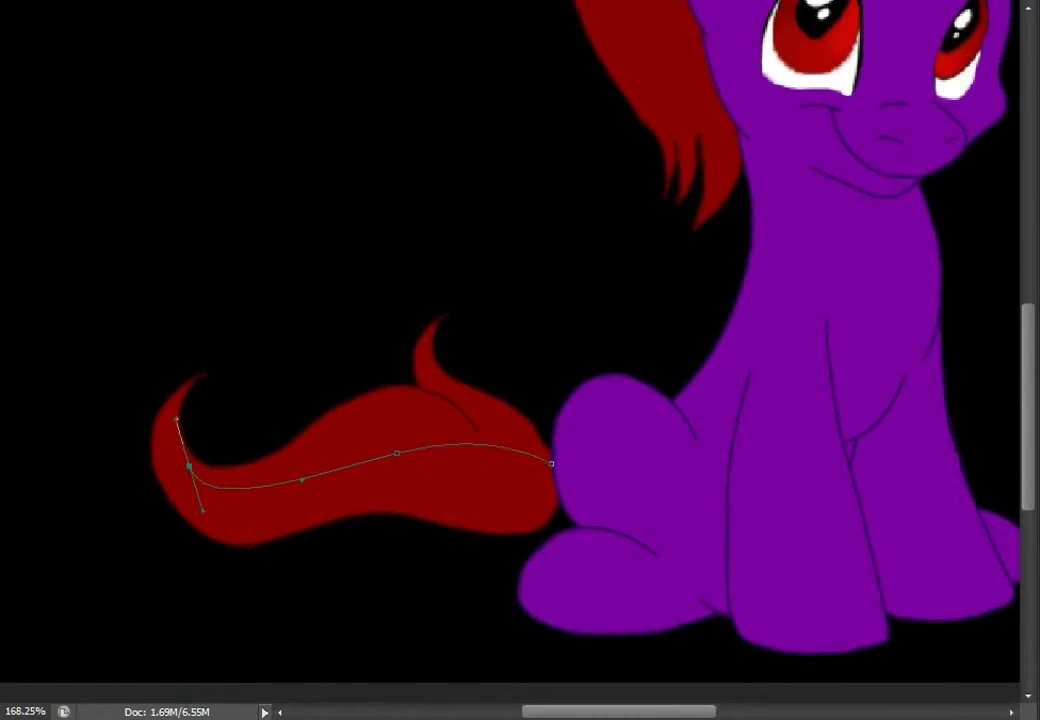
scroll(400, 450, "up", 3)
scroll(215, 365, "up", 4)
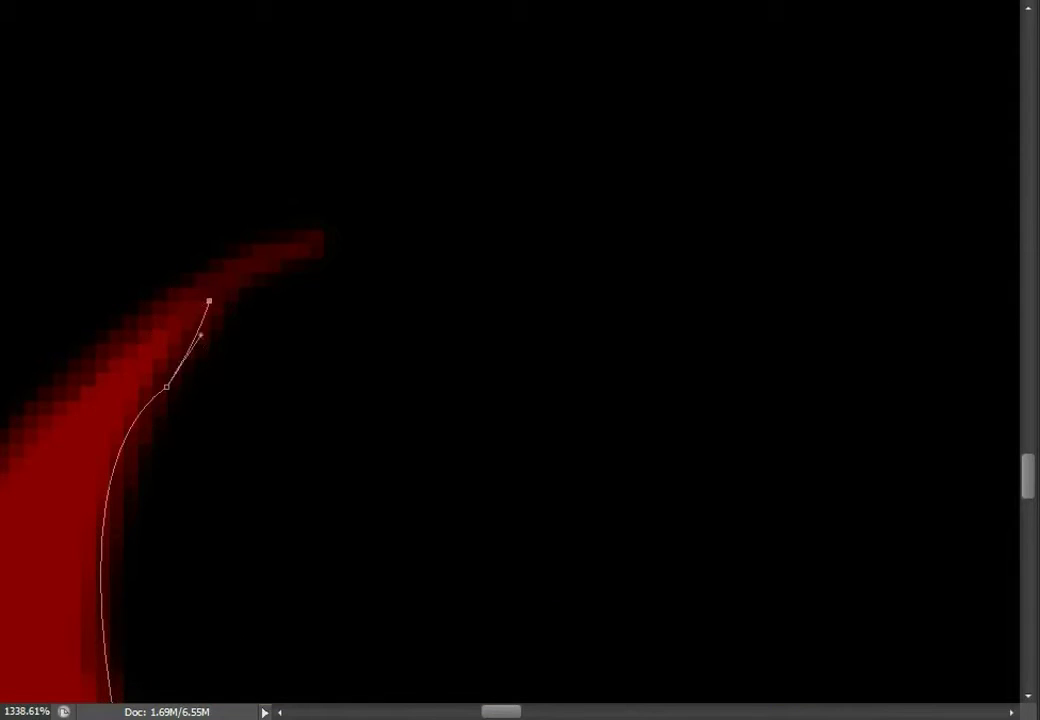
scroll(144, 345, "down", 2)
scroll(295, 396, "down", 2)
left_click_drag(723, 554, 800, 552)
left_click(940, 555)
scroll(933, 520, "up", 2)
right_click(953, 515)
right_click(912, 177)
left_click(976, 301)
key("ctrl+z")
scroll(900, 450, "down", 4)
key("Escape")
scroll(448, 397, "up", 1)
Try a wide closed stripe path through the middle of the tail and fill it with the foreground colour
left_click(448, 397)
scroll(448, 397, "left", 3)
left_click_drag(216, 437, 30, 524)
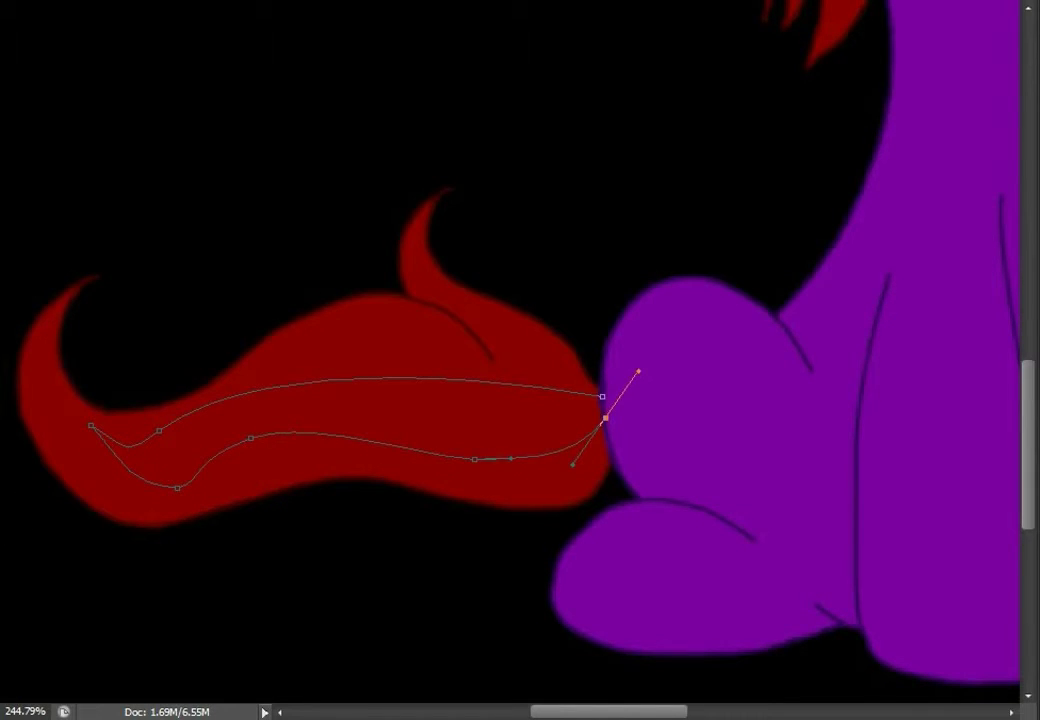
scroll(604, 400, "up", 2)
right_click(622, 385)
left_click(686, 509)
left_click(785, 111)
scroll(600, 400, "down", 5)
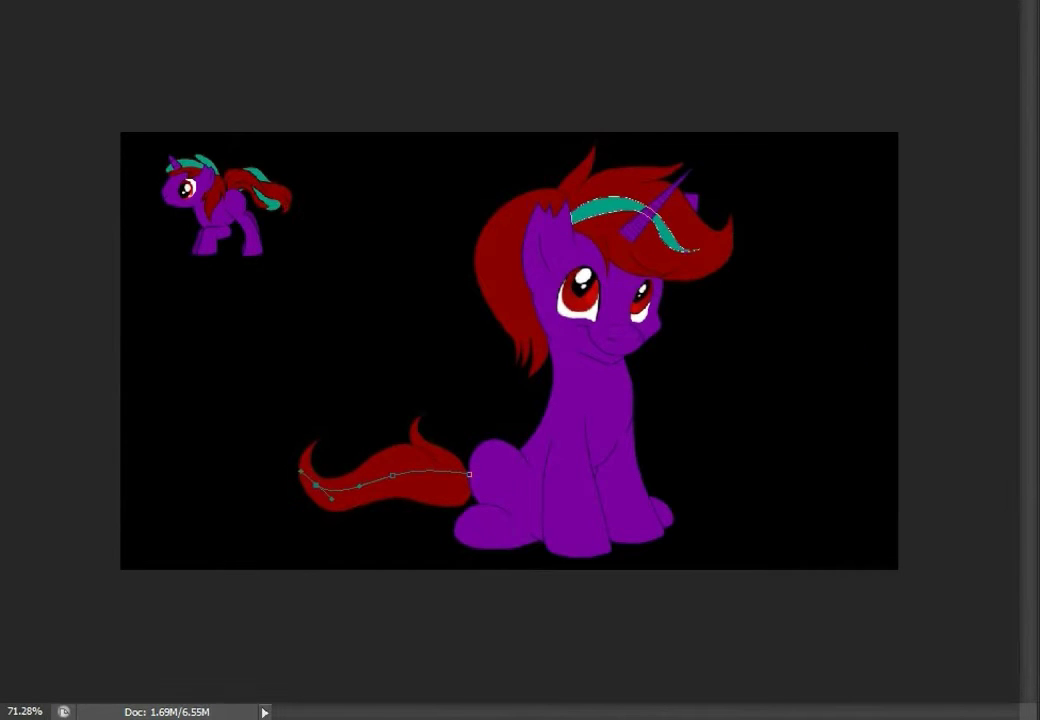
Outline a thin wavy stripe from the rump to the start of the tail's curl and fill it with teal
scroll(369, 445, "up", 2)
left_click_drag(567, 572, 429, 541)
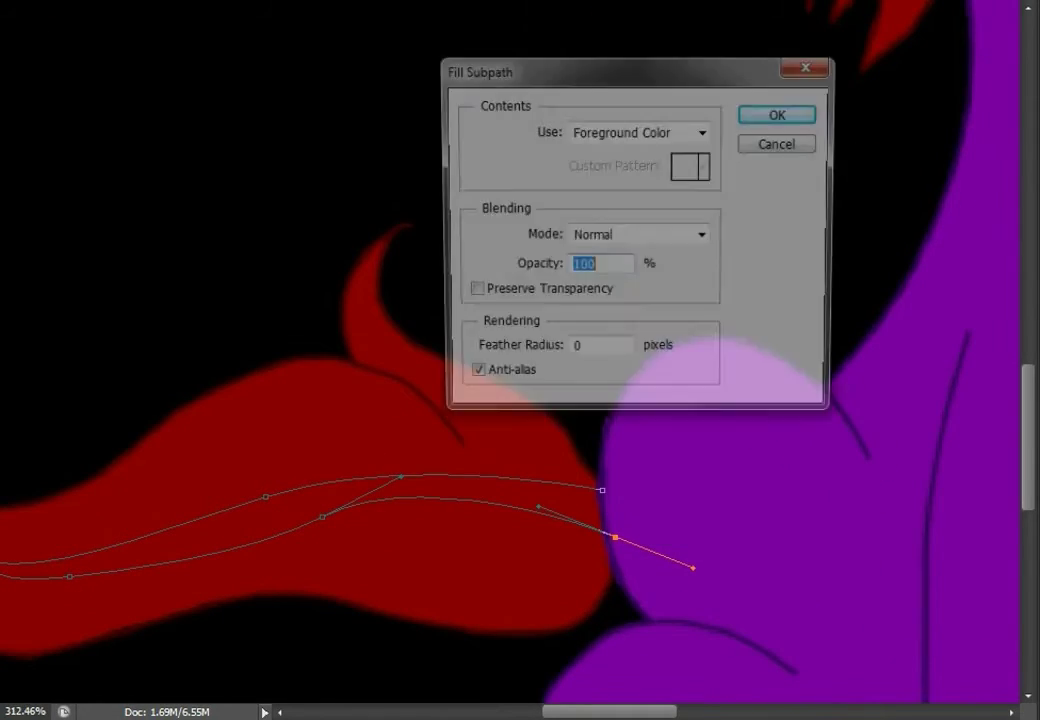
key("Escape")
right_click(634, 520)
left_click(673, 130)
key("Return")
Inspect the teal stripes in the mane and tail, including the tail stripe's edge at the rump
key("ctrl+0")
scroll(567, 260, "up", 5)
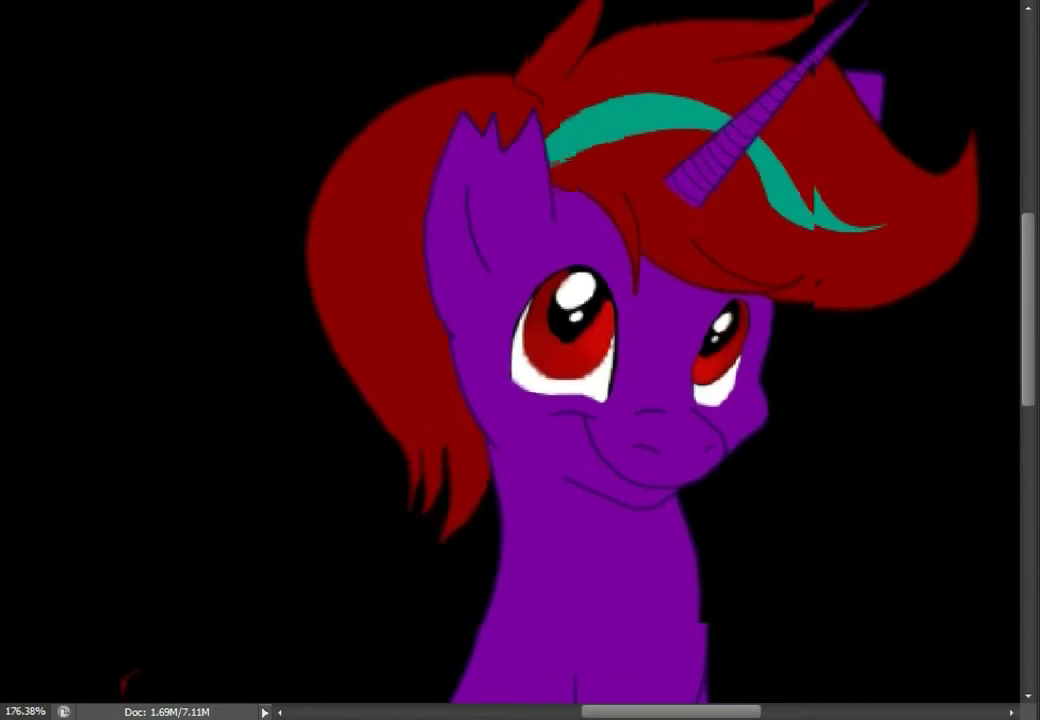
scroll(520, 350, "down", 5)
scroll(451, 496, "up", 8)
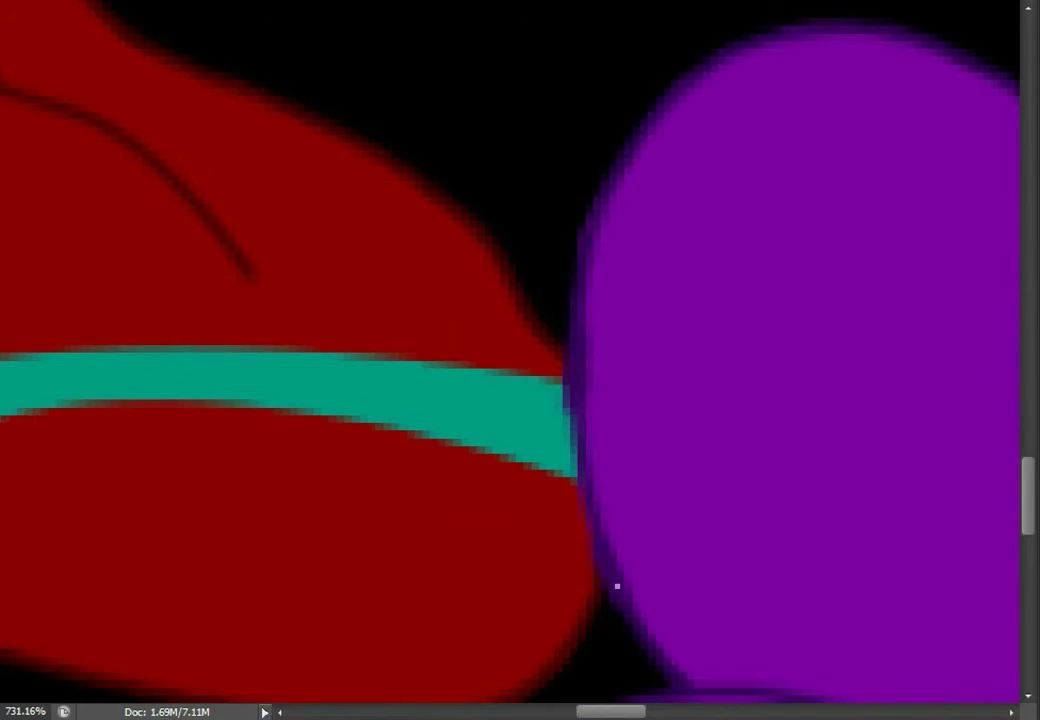
scroll(617, 587, "down", 3)
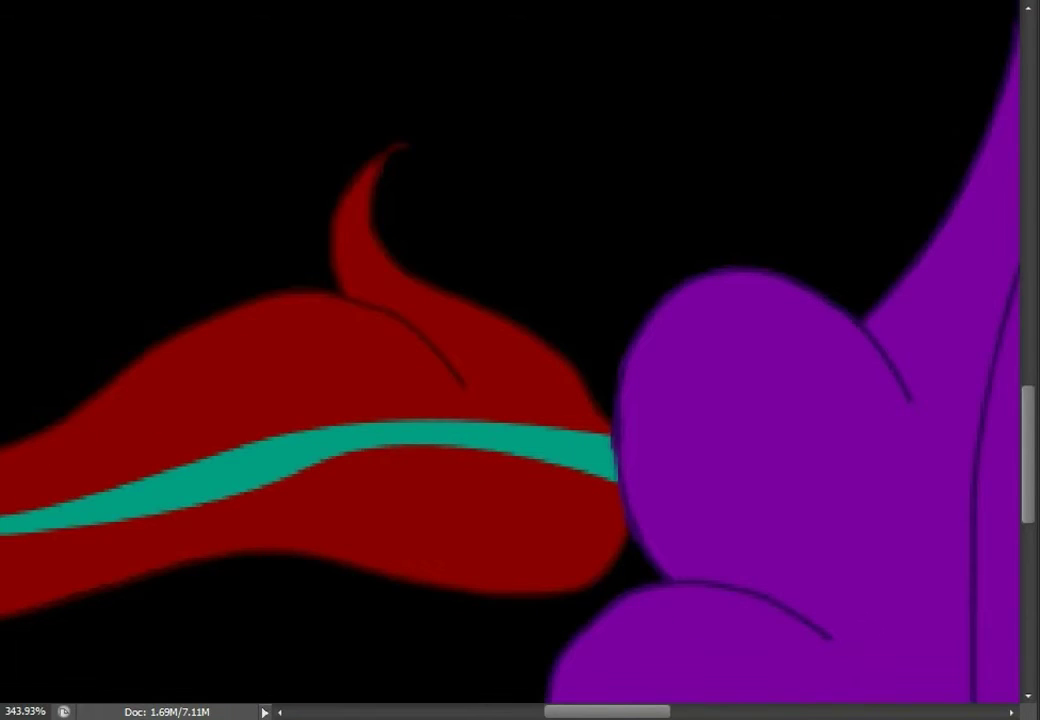
scroll(645, 470, "up", 4)
scroll(414, 616, "down", 5)
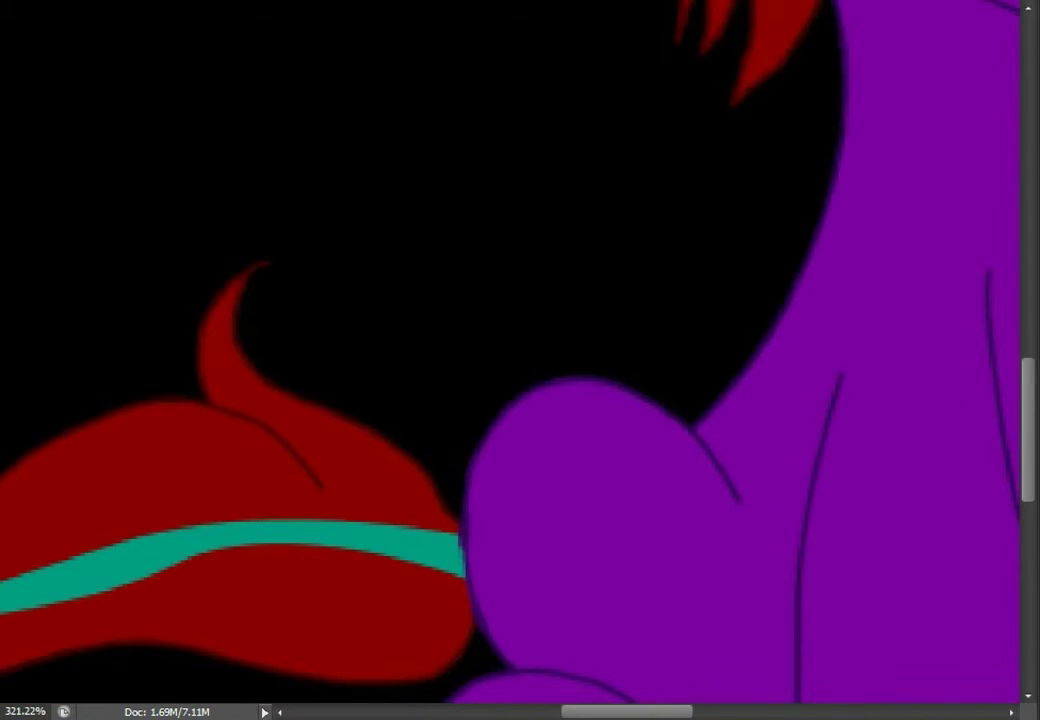
scroll(522, 232, "down", 4)
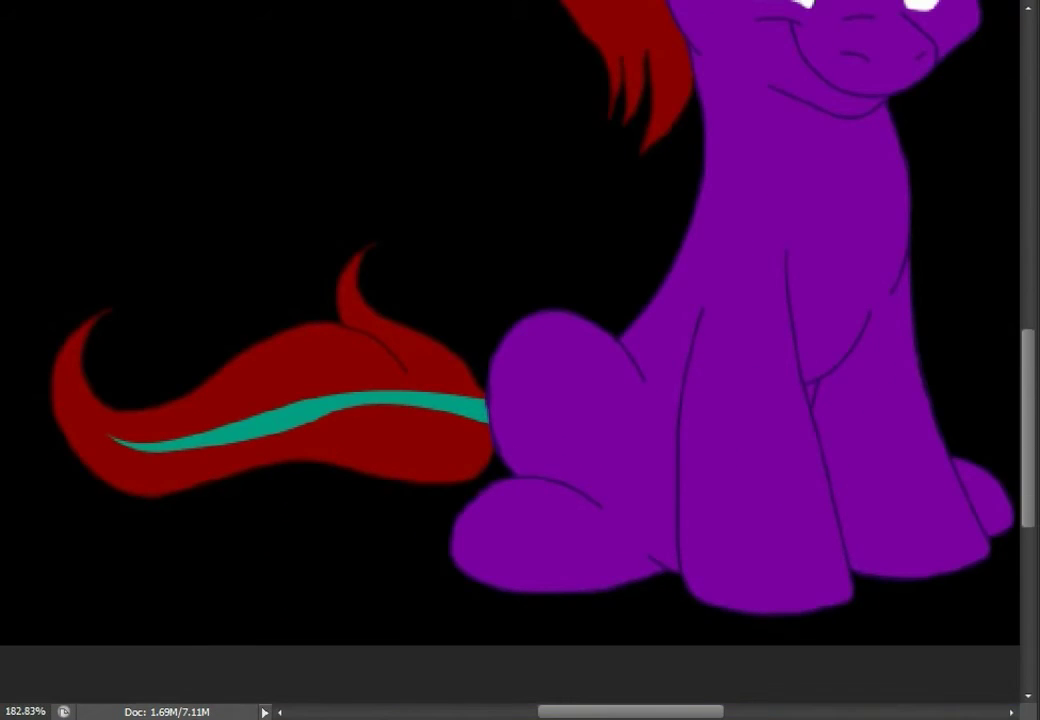
Try a text box above the tail with a note beginning "i dont even know were to"
left_click_drag(75, 65, 581, 245)
type("rd")
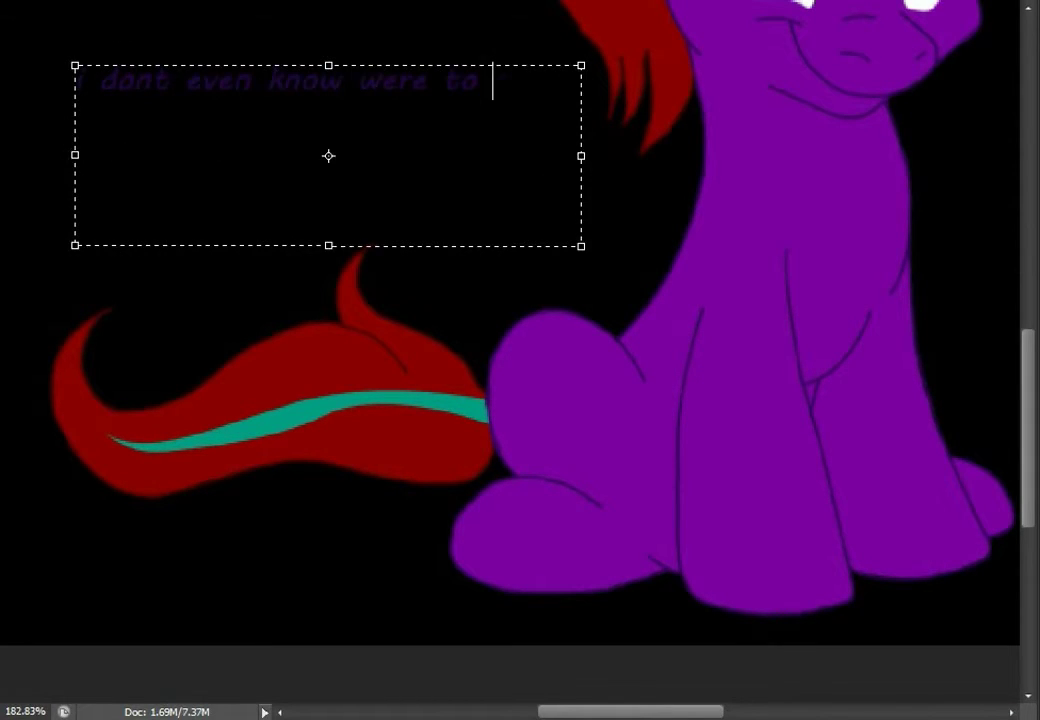
type("rning the le")
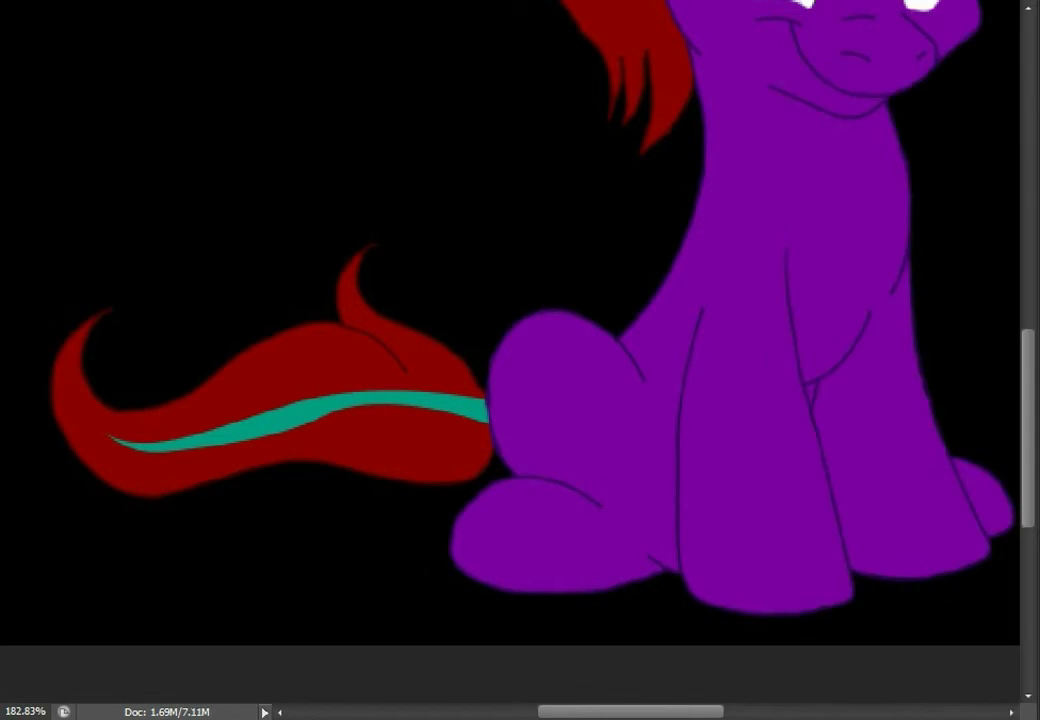
Discard the note above the tail and place a dark red artist credit in the canvas's lower right corner
key("ctrl+0")
key("Delete")
left_click_drag(808, 532, 782, 514)
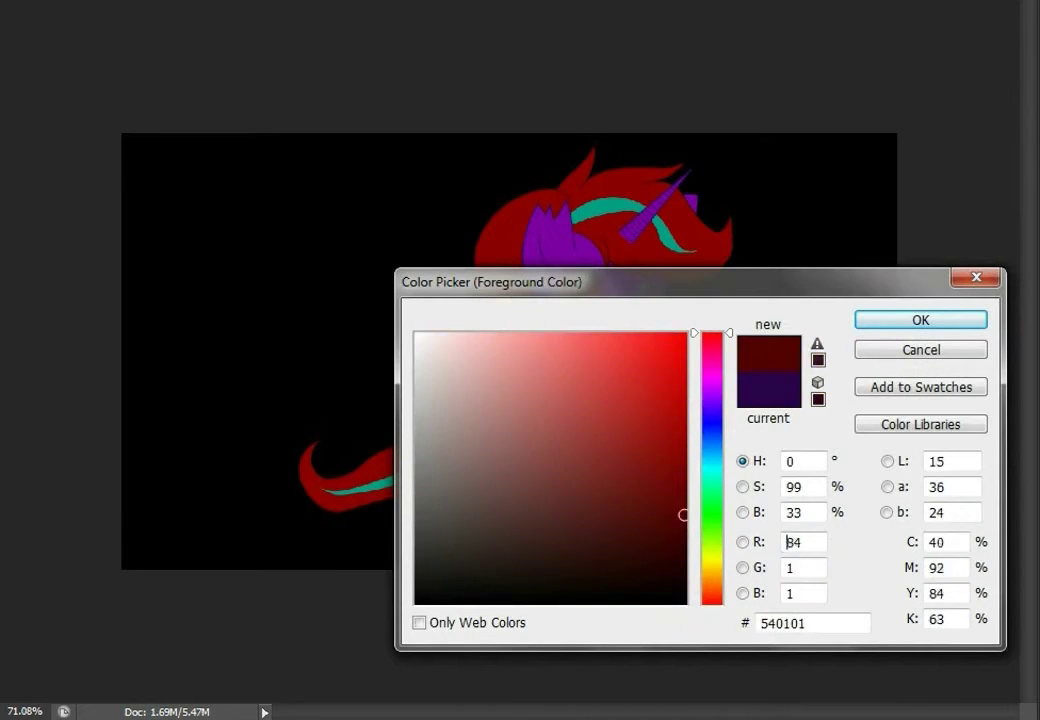
key("Return")
key("ctrl+a")
left_click(375, 86)
key("ctrl+Return")
left_click_drag(840, 525, 856, 552)
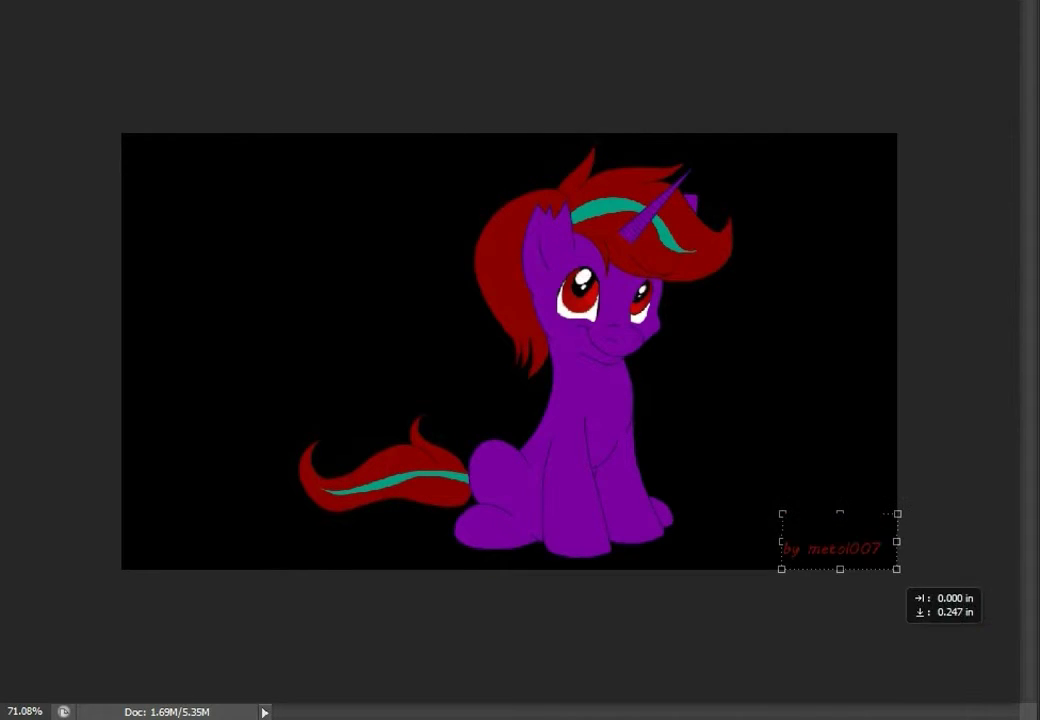
Apply a layer style to the artist credit text through its blending options
right_click(1038, 205)
left_click(922, 218)
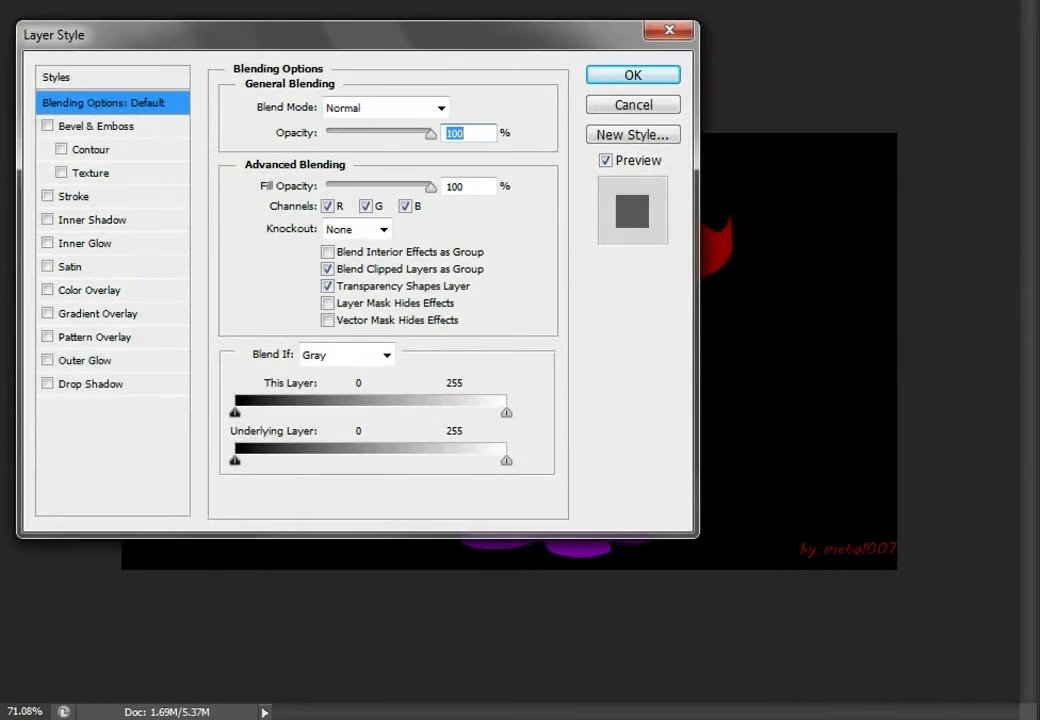
key("Return")
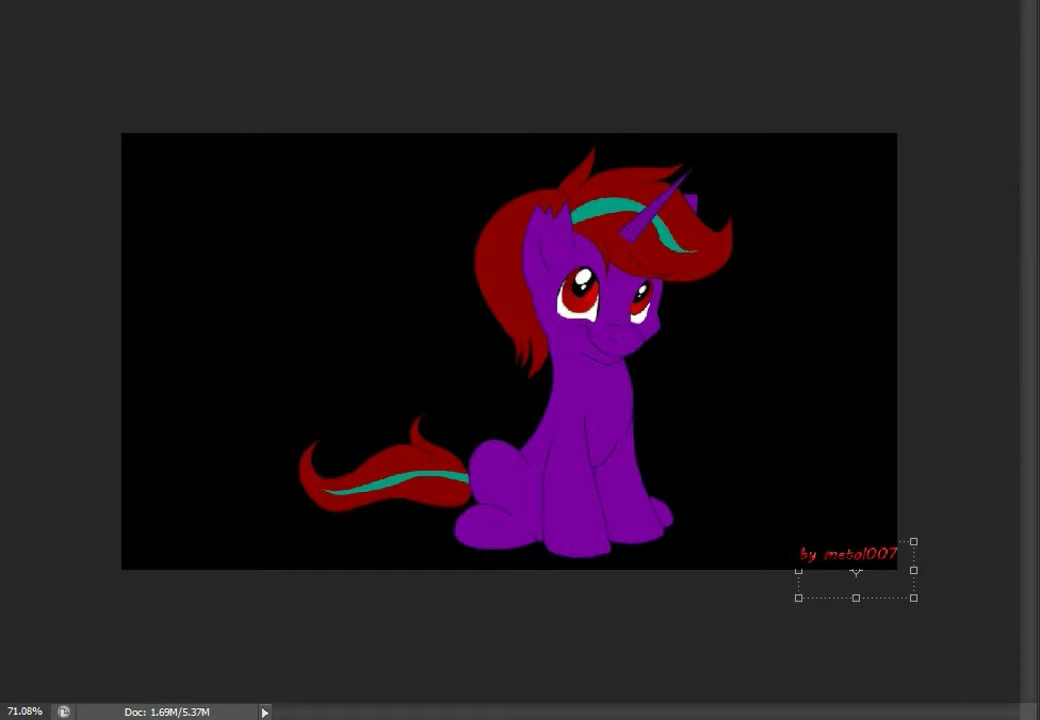
Load the complete custom shape library and choose the paintbrush shape from it
left_click(81, 597)
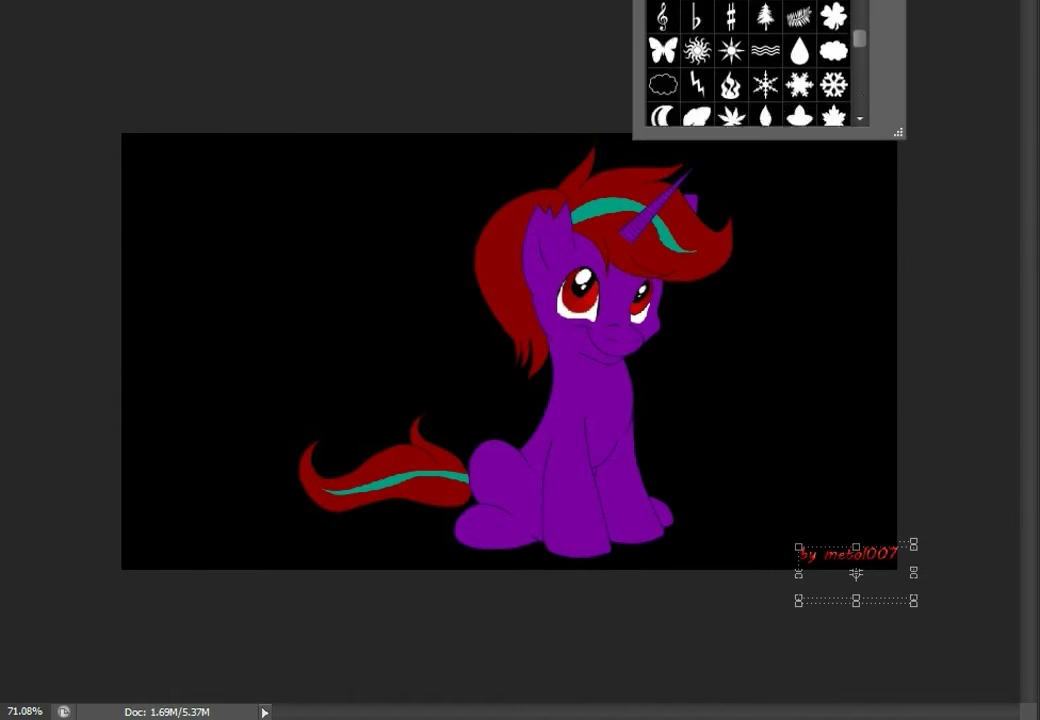
scroll(750, 50, "down", 10)
left_click(885, 8)
left_click(941, 66)
left_click(885, 8)
left_click(963, 87)
left_click(885, 8)
left_click(922, 297)
left_click(543, 234)
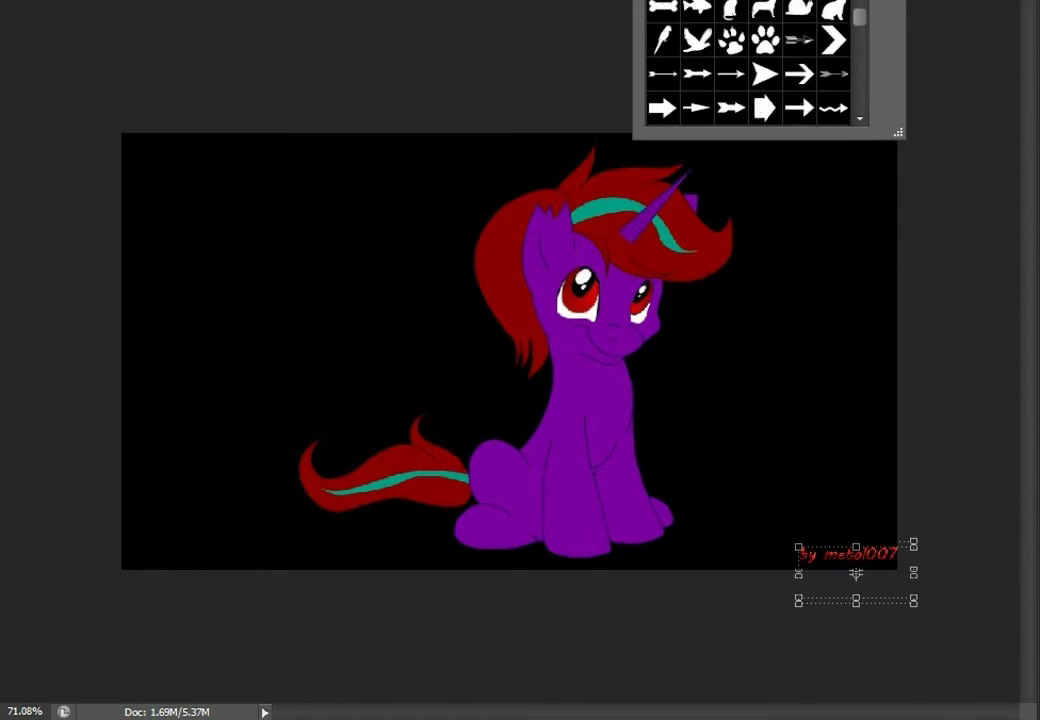
scroll(748, 60, "down", 12)
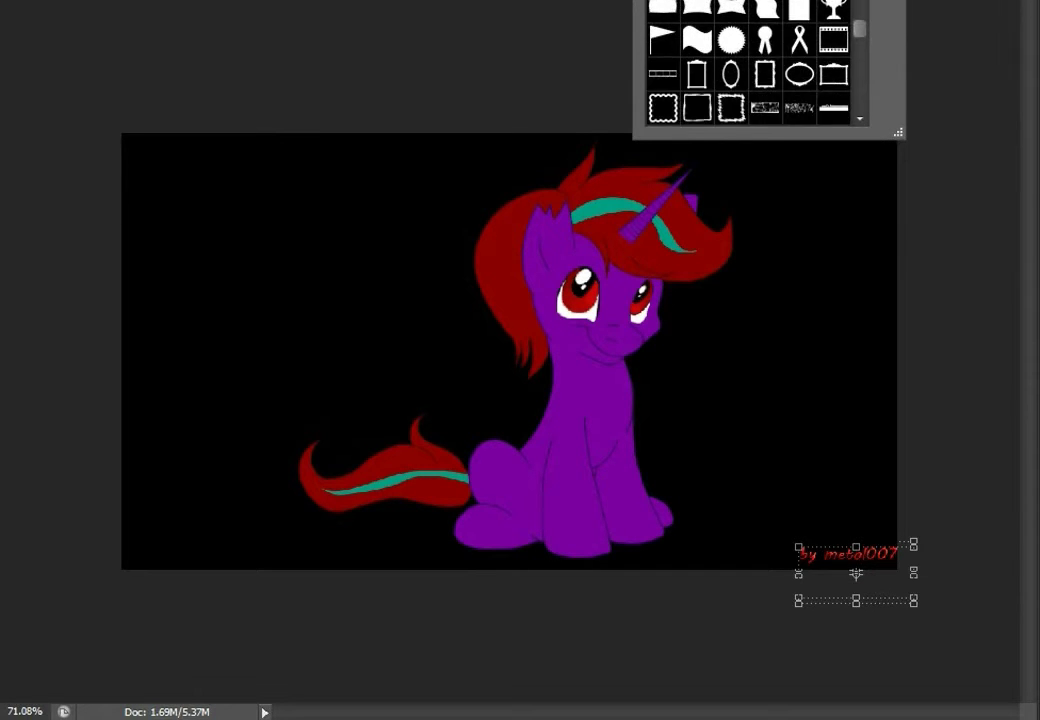
scroll(750, 60, "down", 4)
double_click(766, 93)
Draw the paintbrush shape diagonally in the empty area beside the pony and colour it dark brown 441111
left_click_drag(225, 192, 362, 343)
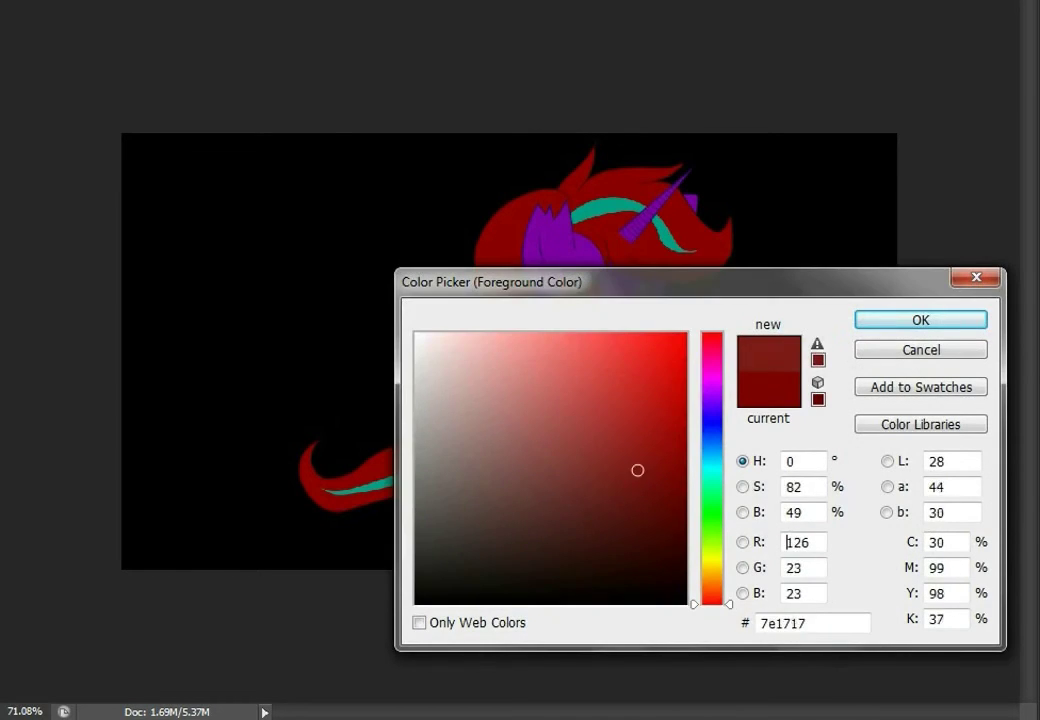
left_click_drag(636, 469, 620, 532)
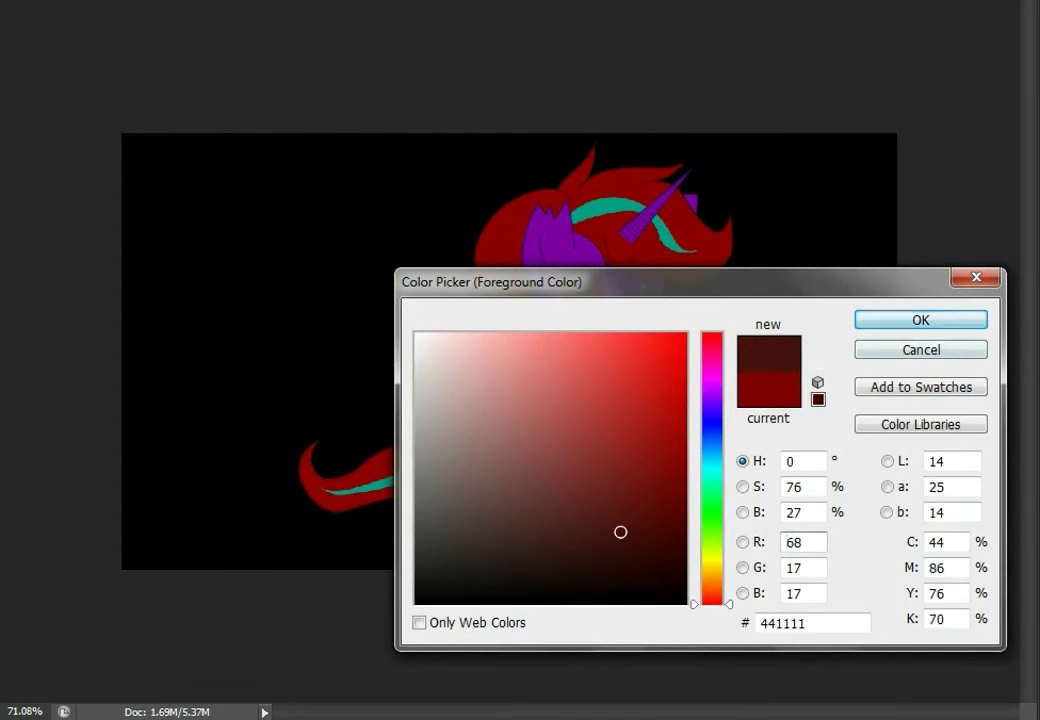
key("Return")
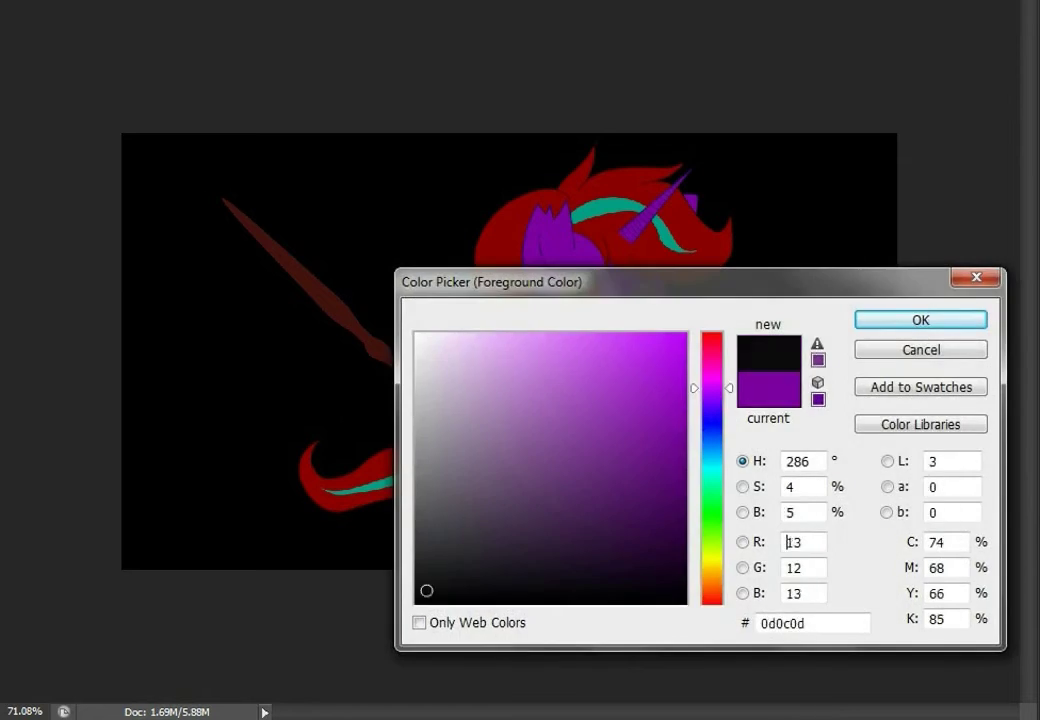
Choose purple as the foreground colour and make a large circular selection around the paintbrush
key("Escape")
scroll(361, 354, "up", 6)
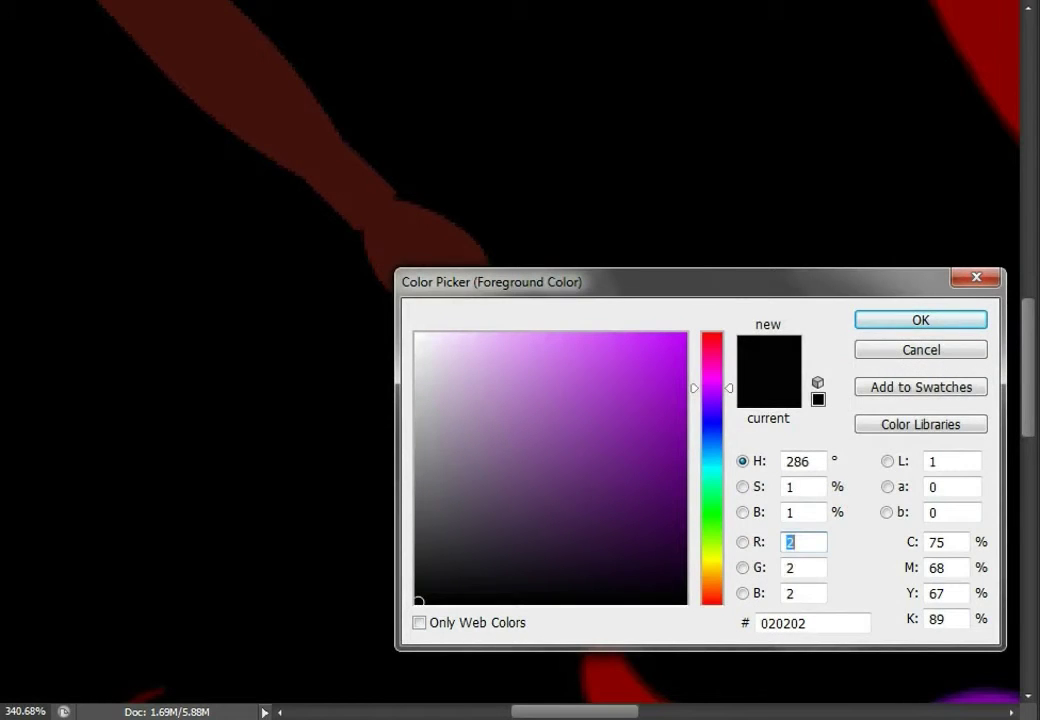
left_click(666, 458)
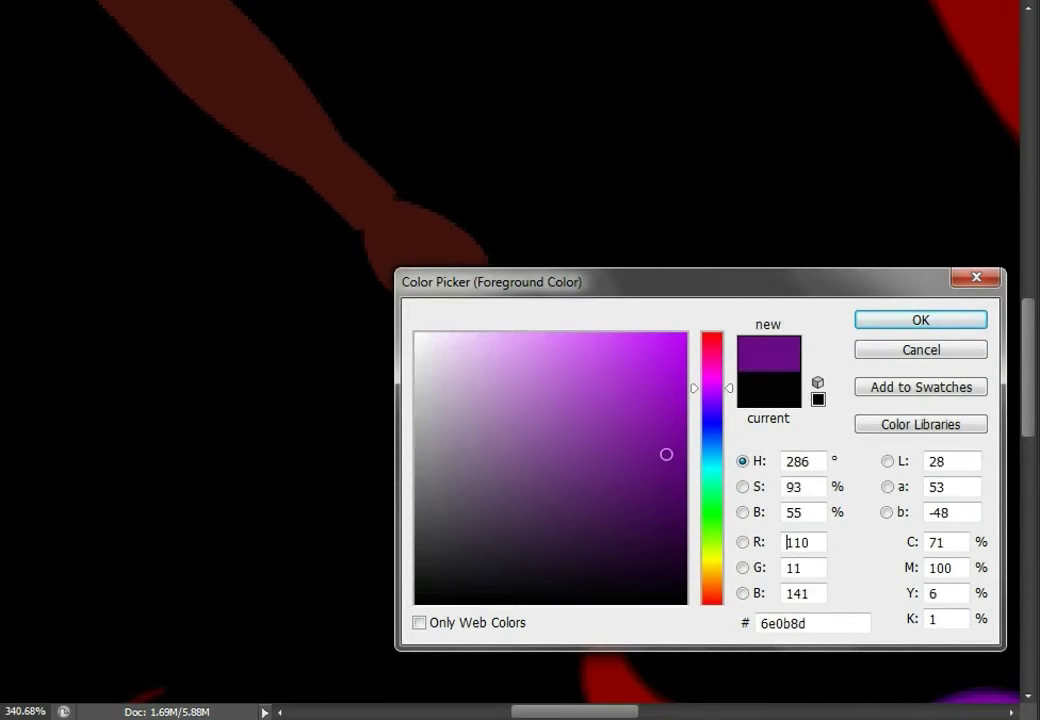
key("Return")
scroll(520, 360, "down", 5)
mouse_move(197, 97)
left_mouse_down()
mouse_move(545, 411)
mouse_move(570, 464)
left_mouse_up()
left_click_drag(600, 400, 515, 428)
left_click_drag(158, 146, 510, 512)
left_click_drag(380, 390, 410, 415)
left_click_drag(112, 136, 214, 238)
left_click_drag(216, 172, 480, 469)
Fill the circular selection with purple 7e00a5 behind the paintbrush
key("b")
mouse_move(135, 225)
left_mouse_down()
mouse_move(430, 267)
mouse_move(300, 140)
left_mouse_up()
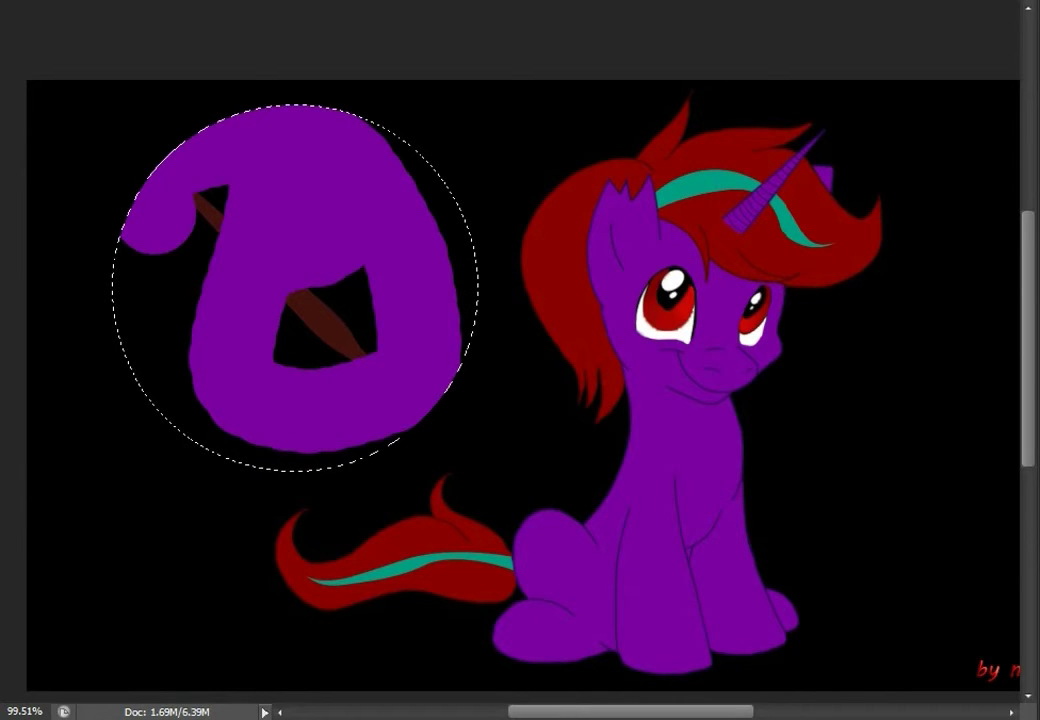
key("ctrl+z")
mouse_move(140, 170)
left_mouse_down()
mouse_move(380, 200)
mouse_move(150, 340)
mouse_move(290, 250)
left_mouse_up()
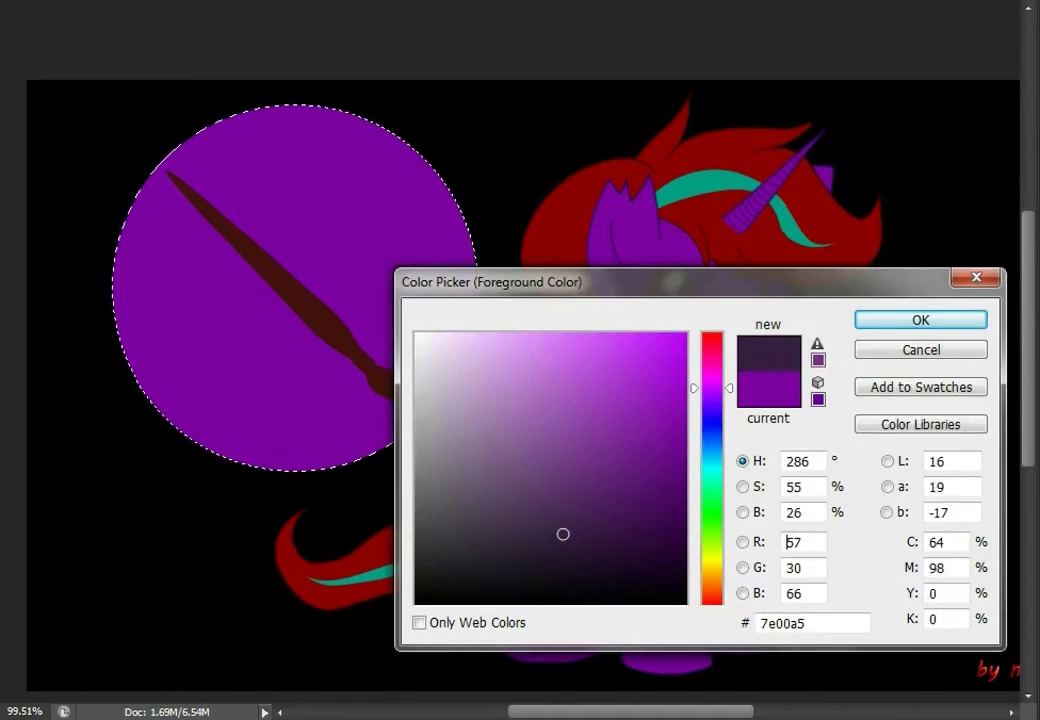
Select the paintbrush's outline and paint its bristles black
key("Escape")
scroll(376, 375, "up", 5)
mouse_move(370, 328)
left_mouse_down()
mouse_move(320, 376)
mouse_move(418, 312)
left_mouse_up()
left_click(300, 290)
scroll(243, 343, "up", 1)
left_click_drag(380, 380, 548, 535)
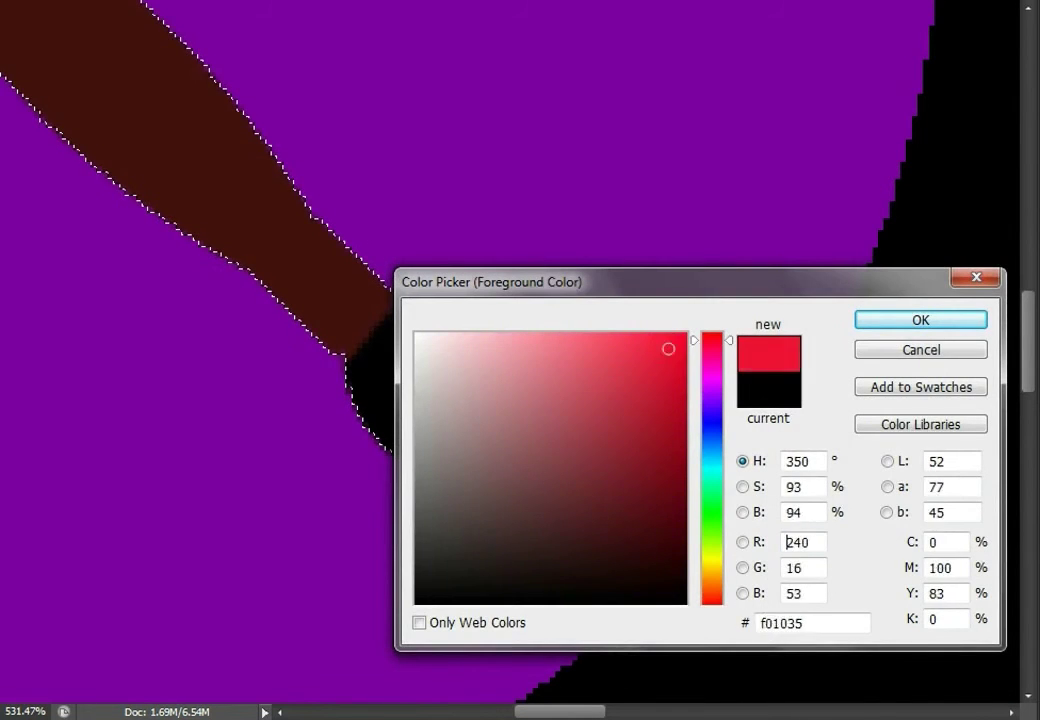
Paint the tip of the bristles bright red with a wavy edge and clear the selection
left_click(684, 380)
left_click(921, 319)
mouse_move(536, 400)
left_mouse_down()
mouse_move(512, 480)
mouse_move(525, 515)
mouse_move(552, 540)
mouse_move(532, 440)
mouse_move(548, 525)
left_mouse_up()
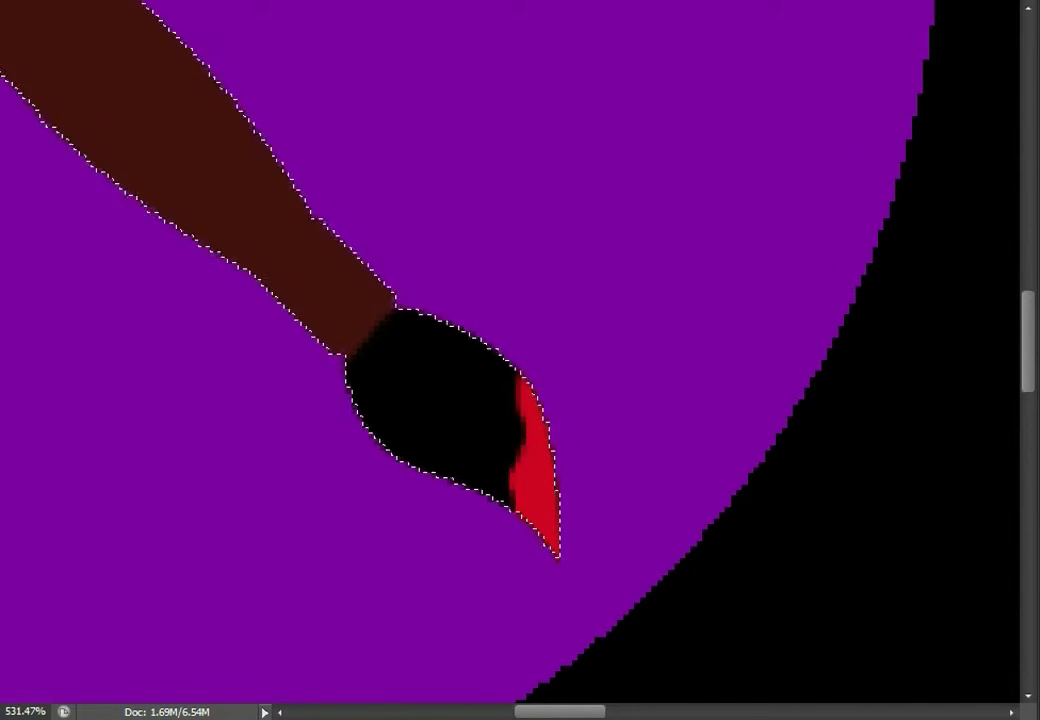
scroll(620, 492, "down", 8)
scroll(605, 517, "up", 4)
right_click(225, 118)
left_click(262, 132)
scroll(262, 132, "down", 6)
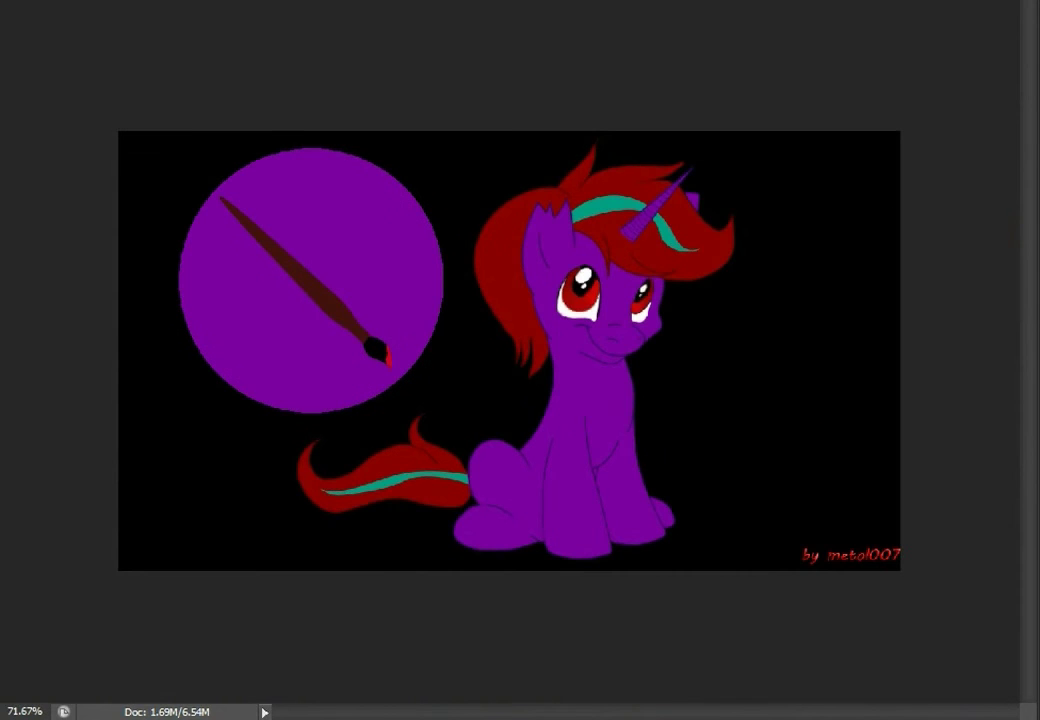
Try a small red blob of paint just below the bristle tip
scroll(750, 60, "down", 10)
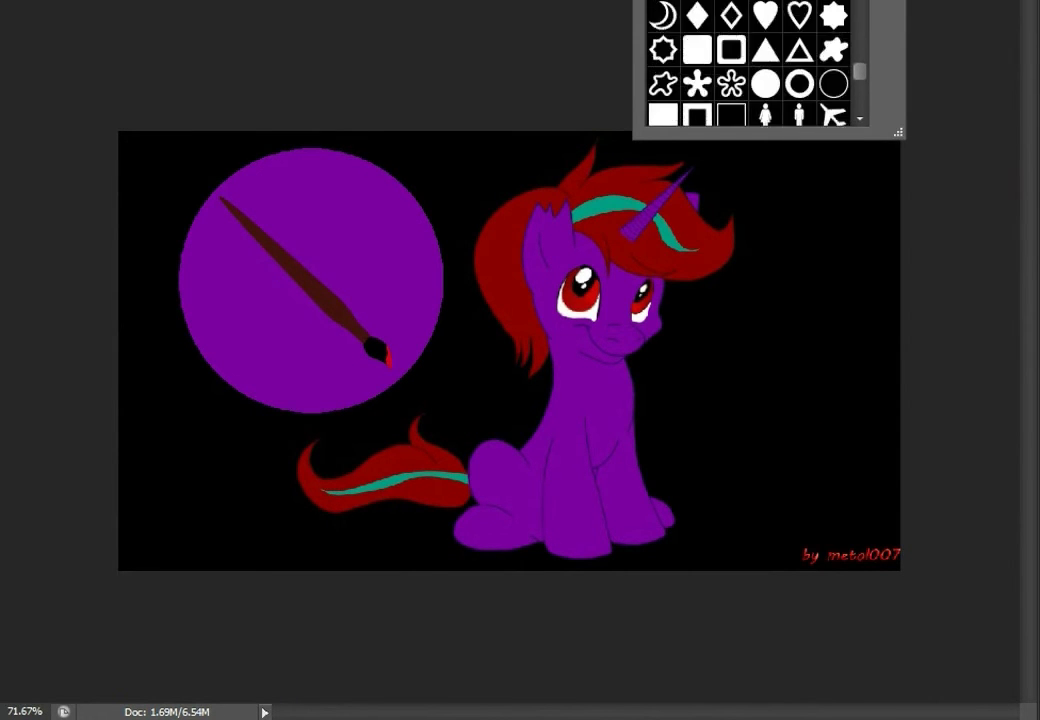
scroll(832, 68, "up", 10)
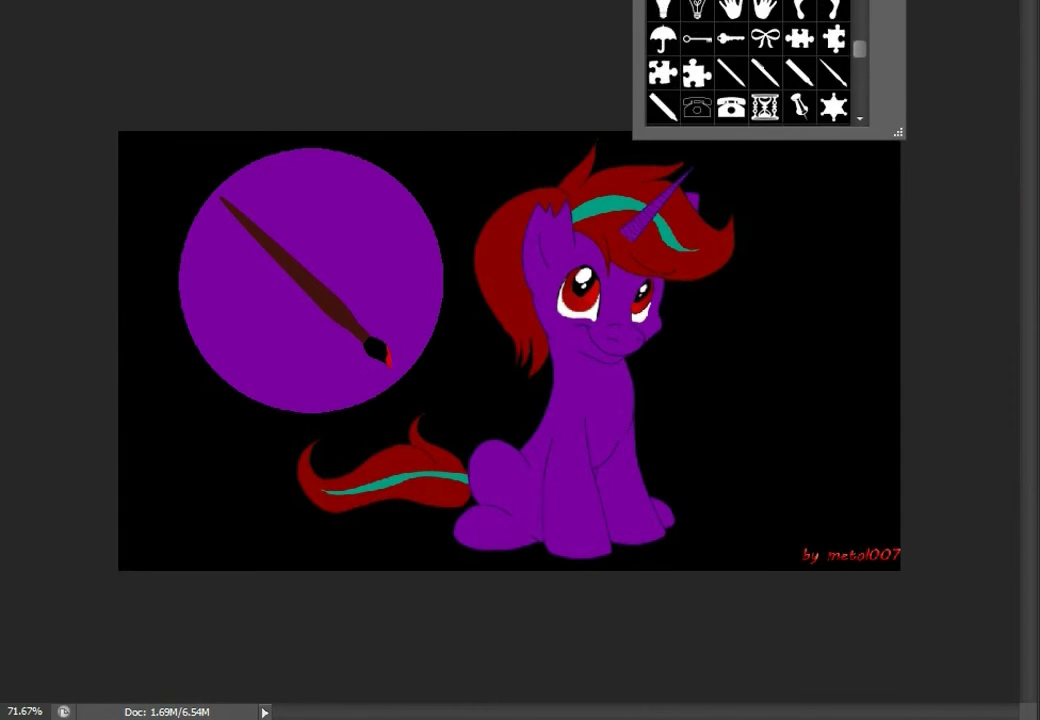
scroll(832, 68, "down", 5)
key("Return")
scroll(372, 350, "up", 5)
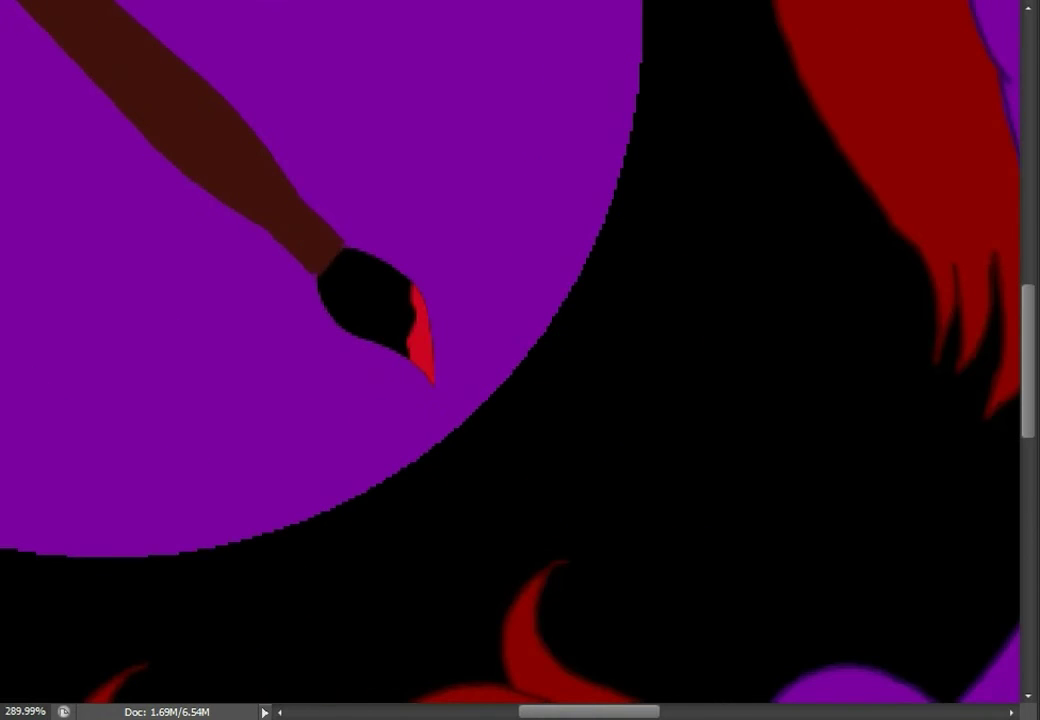
scroll(400, 370, "down", 5)
scroll(400, 370, "up", 5)
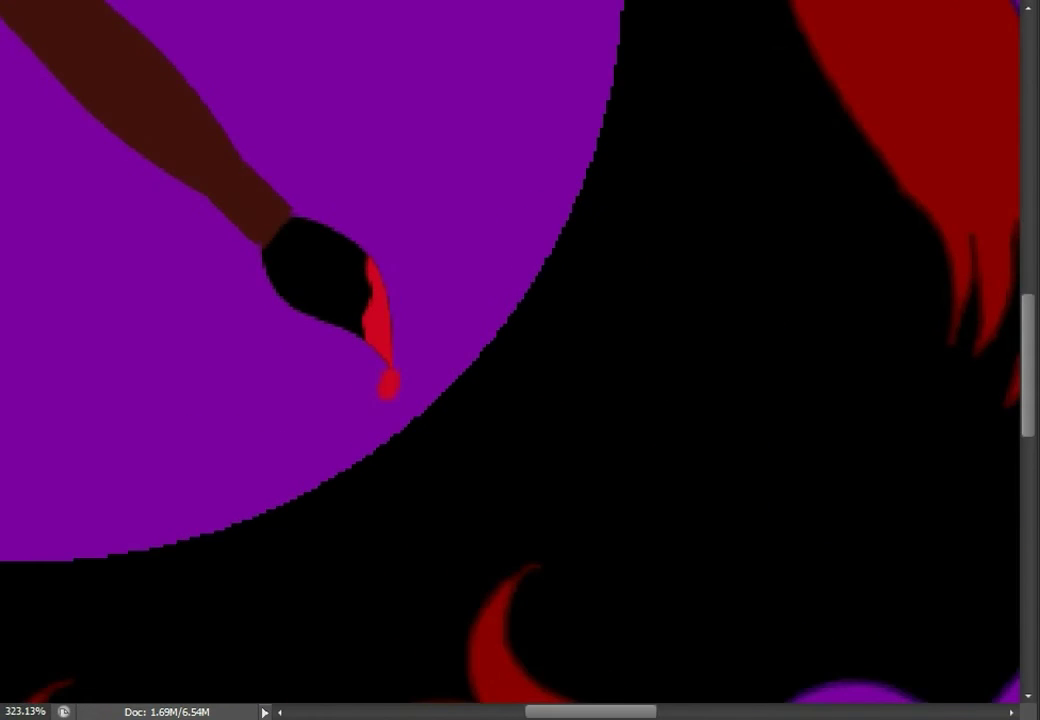
Try a longer red drip from the bristle tip to the circle's edge, and a shorter drop in its place
scroll(400, 370, "down", 5)
scroll(400, 370, "up", 5)
scroll(400, 370, "down", 7)
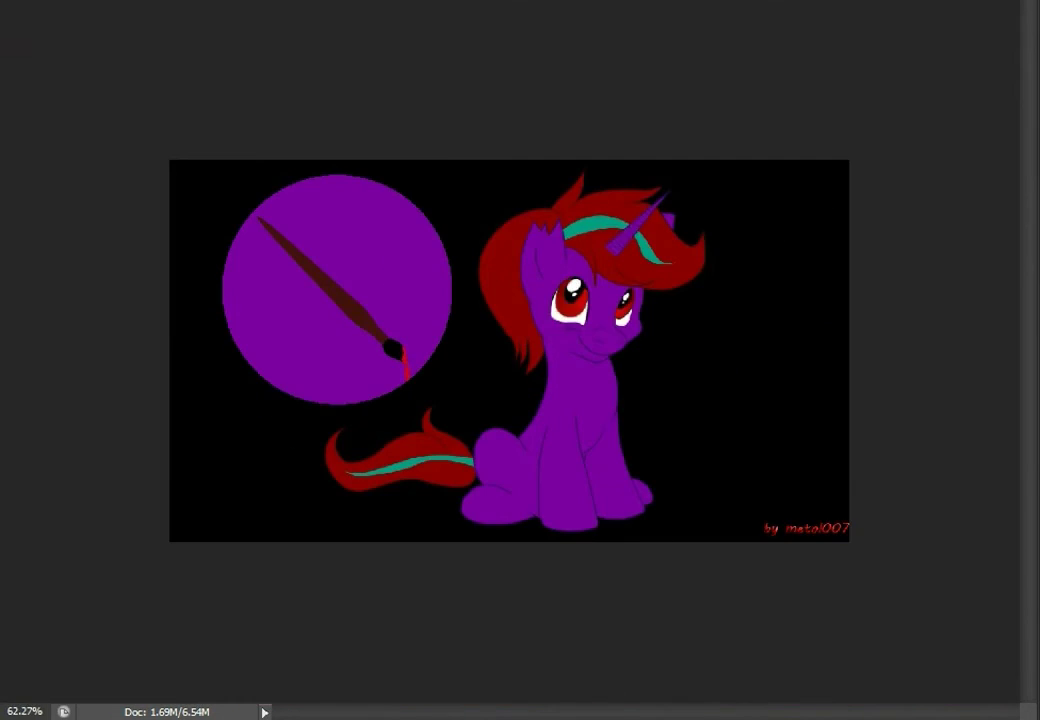
scroll(400, 370, "up", 7)
scroll(214, 424, "up", 4)
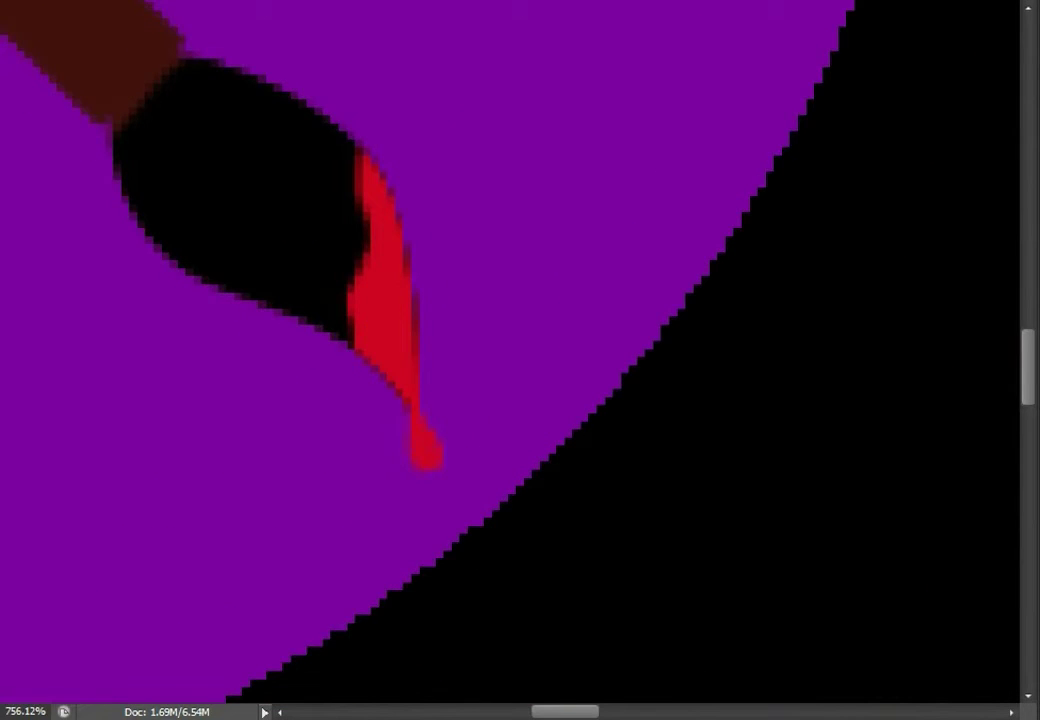
scroll(520, 360, "down", 8)
Try a custom shape across the purple circle and undo it
scroll(750, 60, "down", 10)
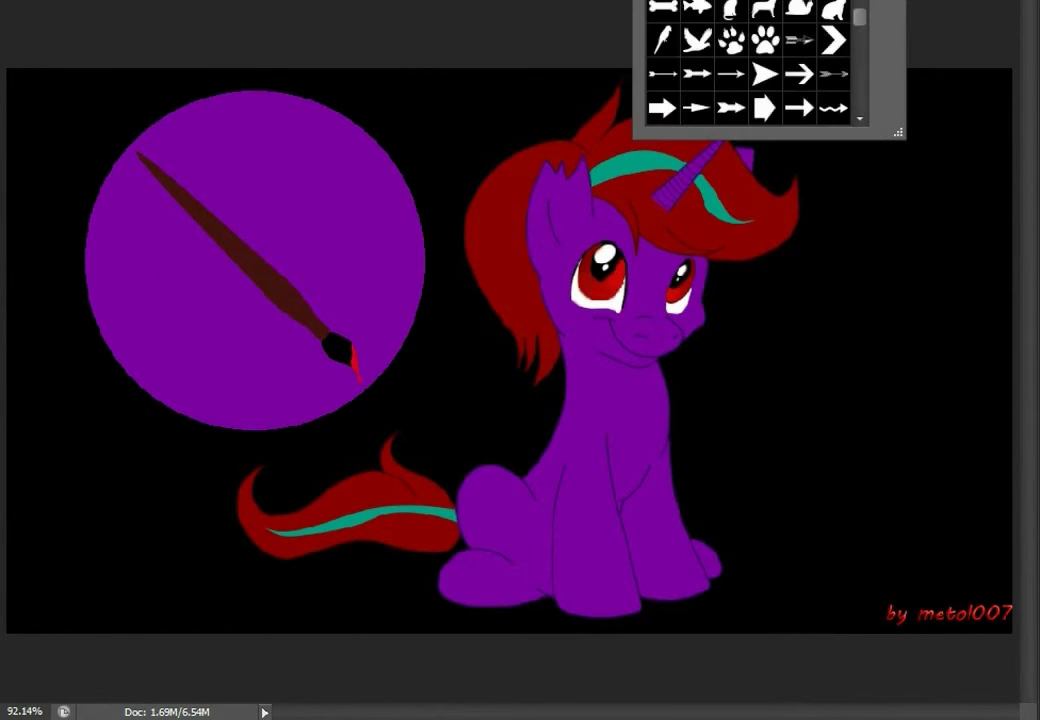
scroll(750, 60, "down", 15)
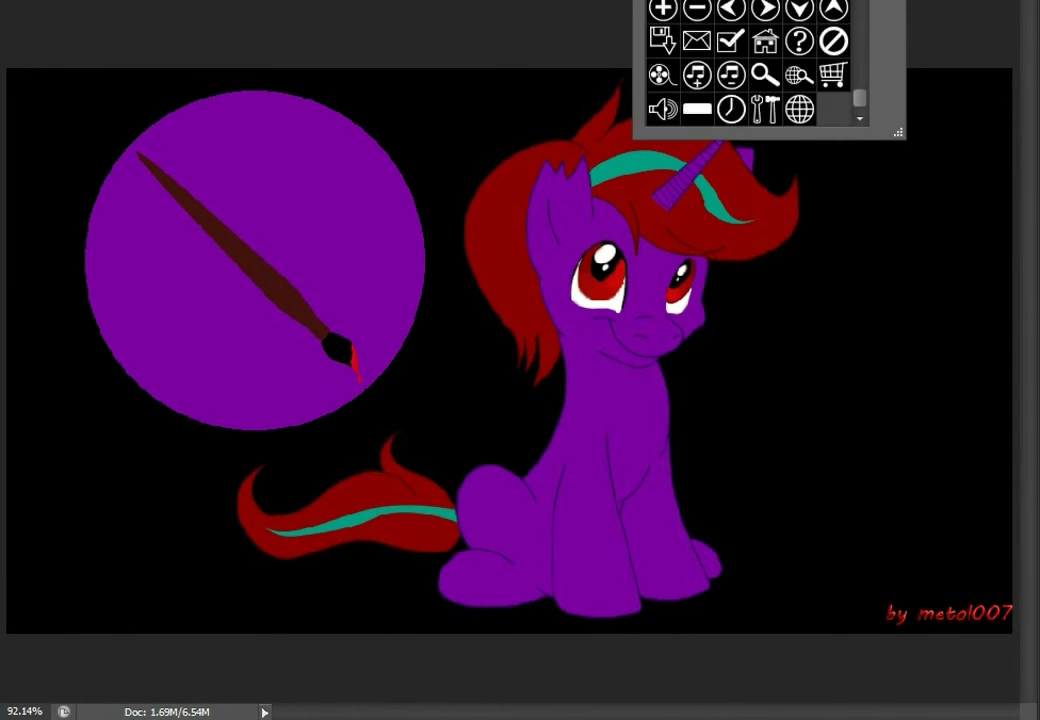
scroll(750, 60, "up", 10)
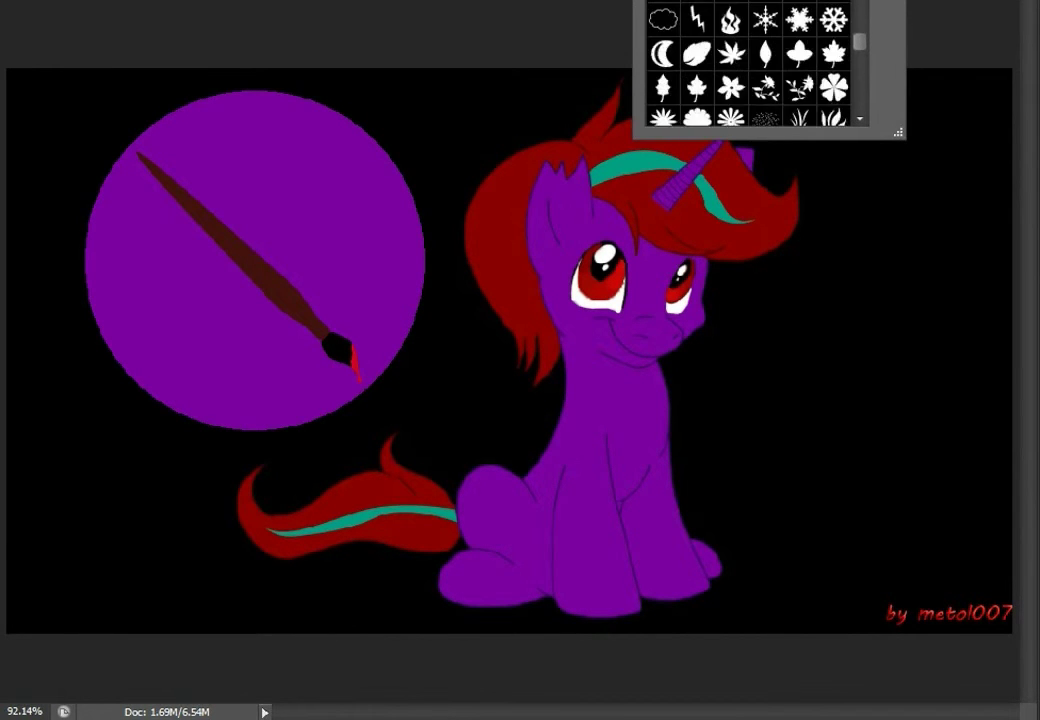
left_click_drag(125, 190, 310, 400)
key("ctrl+z")
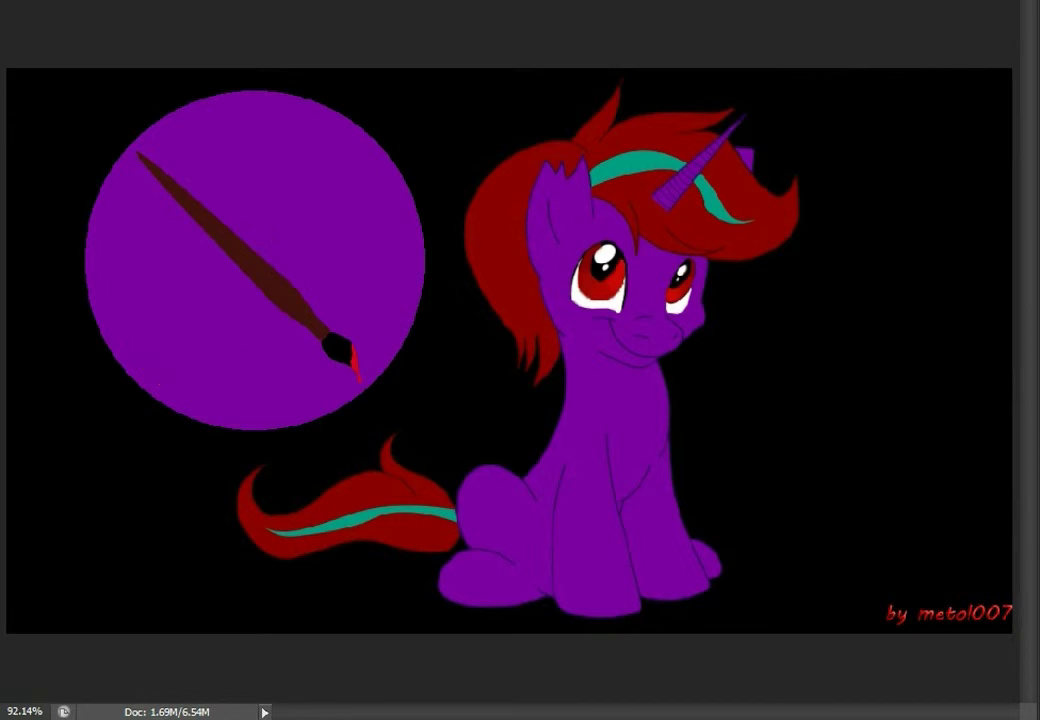
Draw a red raindrop custom shape, about 0.02 by 0.07 in, just below the bristle tip
scroll(750, 60, "up", 6)
scroll(750, 60, "down", 8)
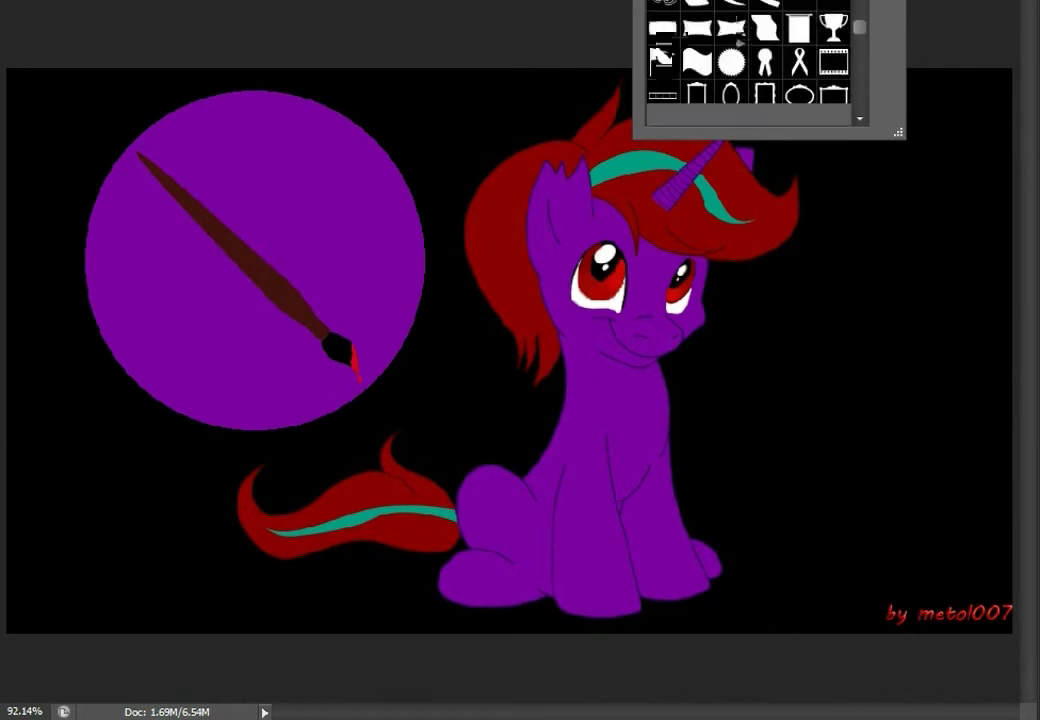
scroll(750, 60, "up", 2)
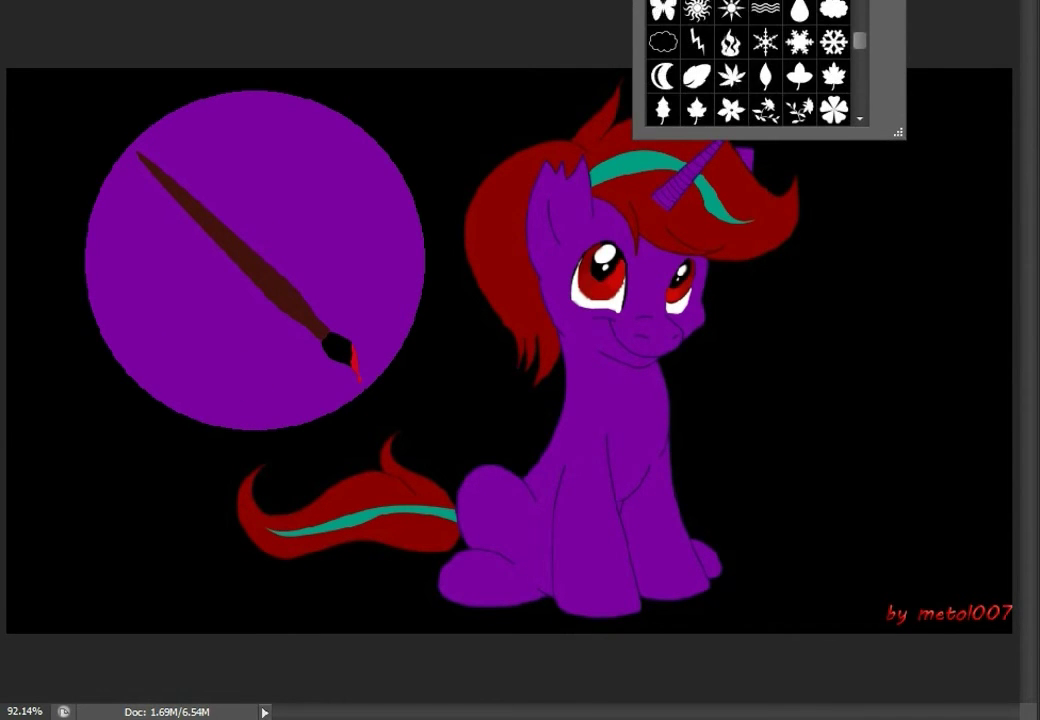
key("Return")
scroll(352, 365, "up", 5)
left_click_drag(352, 366, 356, 380)
scroll(356, 380, "down", 6)
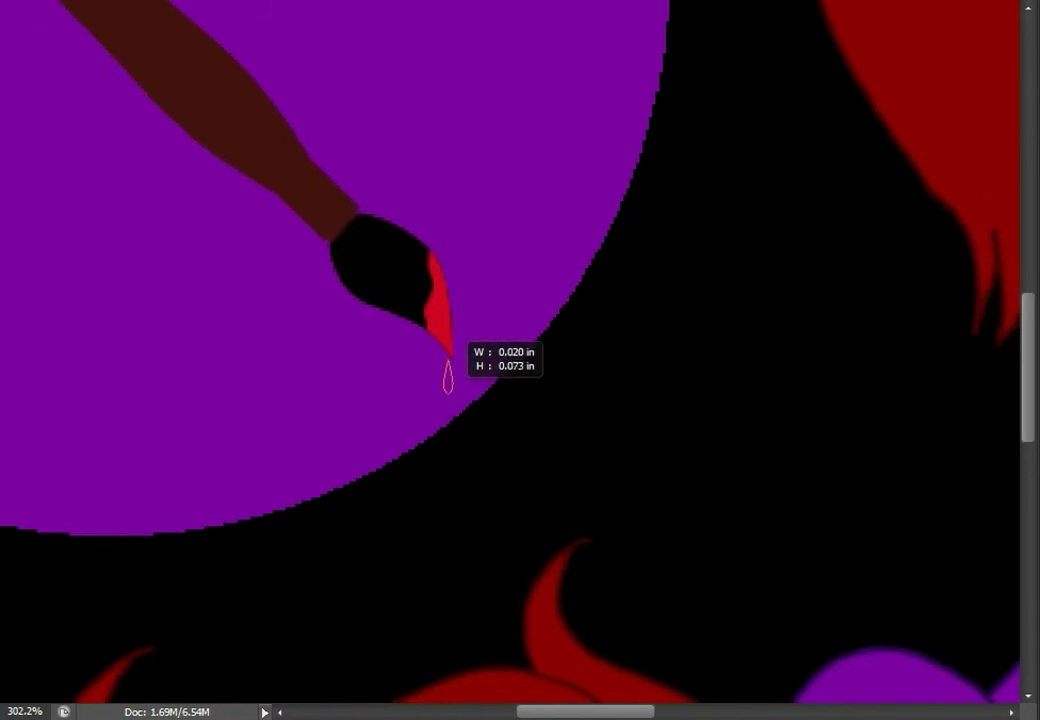
left_click_drag(455, 390, 459, 398)
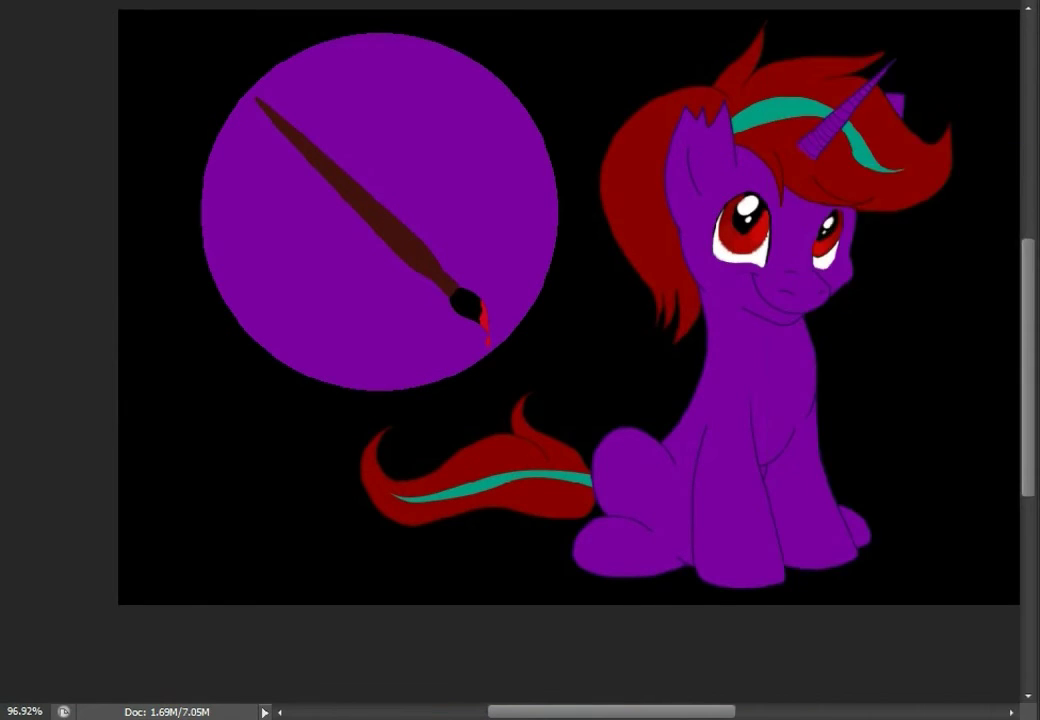
Add a large red paint splatter custom shape across the purple circle, layered behind the paintbrush
scroll(750, 50, "up", 4)
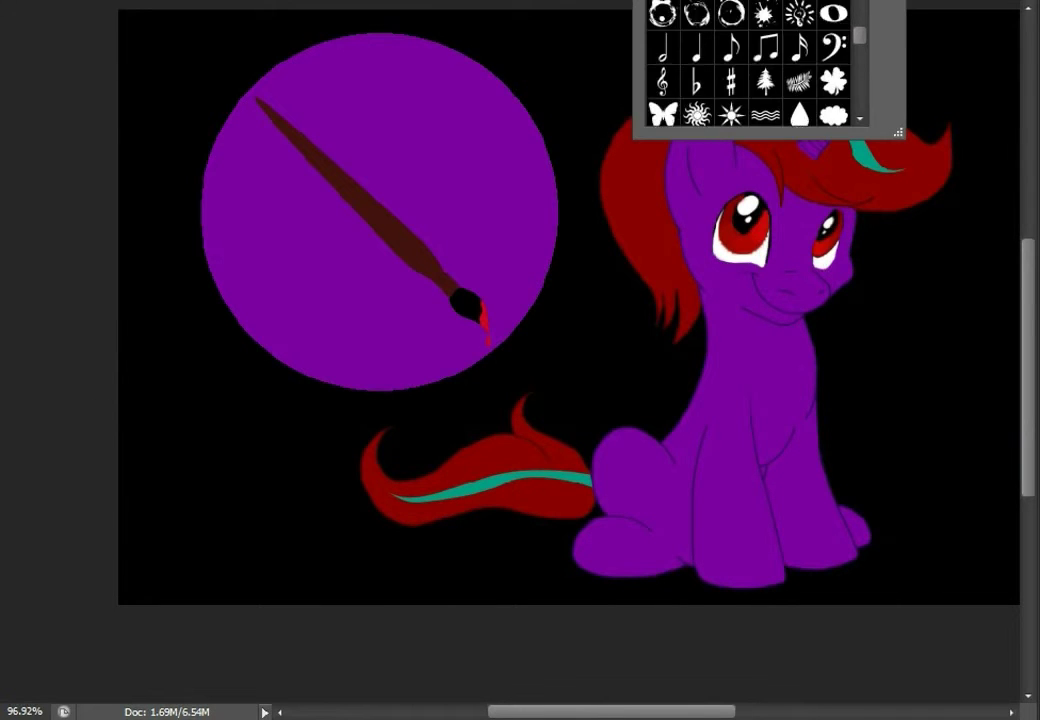
mouse_move(463, 182)
left_mouse_down()
mouse_move(378, 98)
mouse_move(285, 275)
mouse_move(245, 310)
left_mouse_up()
key("ctrl+z")
right_click(832, 205)
right_click(770, 205)
left_click(880, 153)
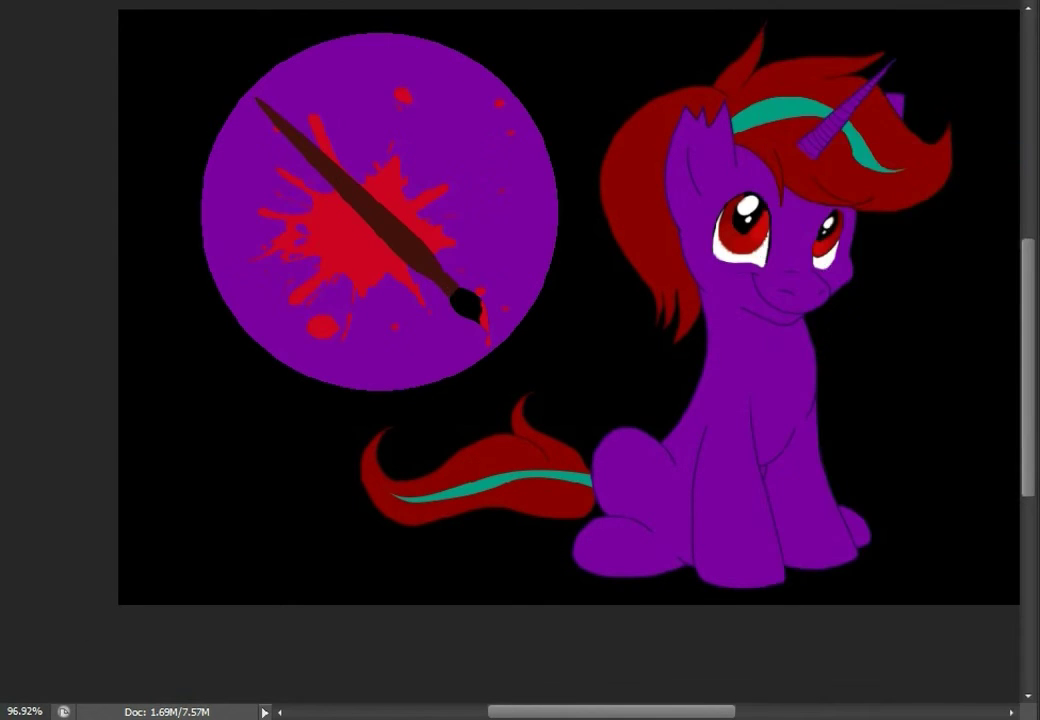
Delete the purple circle behind the paintbrush and the paint splatter
key("ctrl+0")
left_click(880, 445)
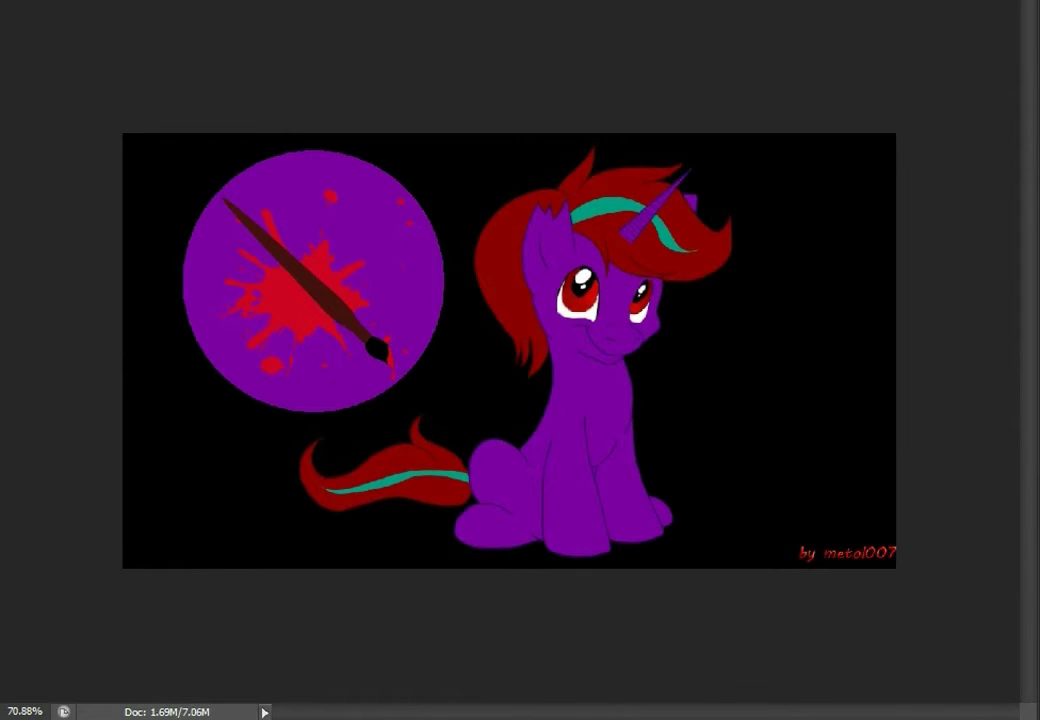
key("5")
key("Delete")
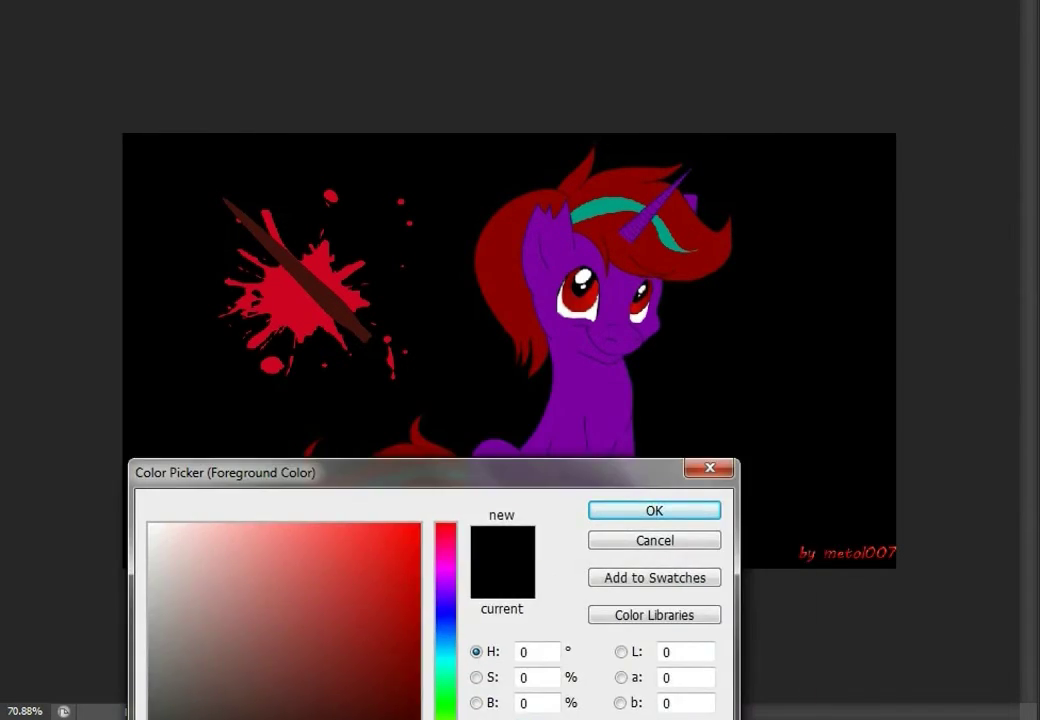
Fill a circular selection around the paintbrush and splatter with the purple sampled from the unicorn's body, behind both shapes
left_click(590, 420)
key("Return")
left_click_drag(172, 153, 443, 423)
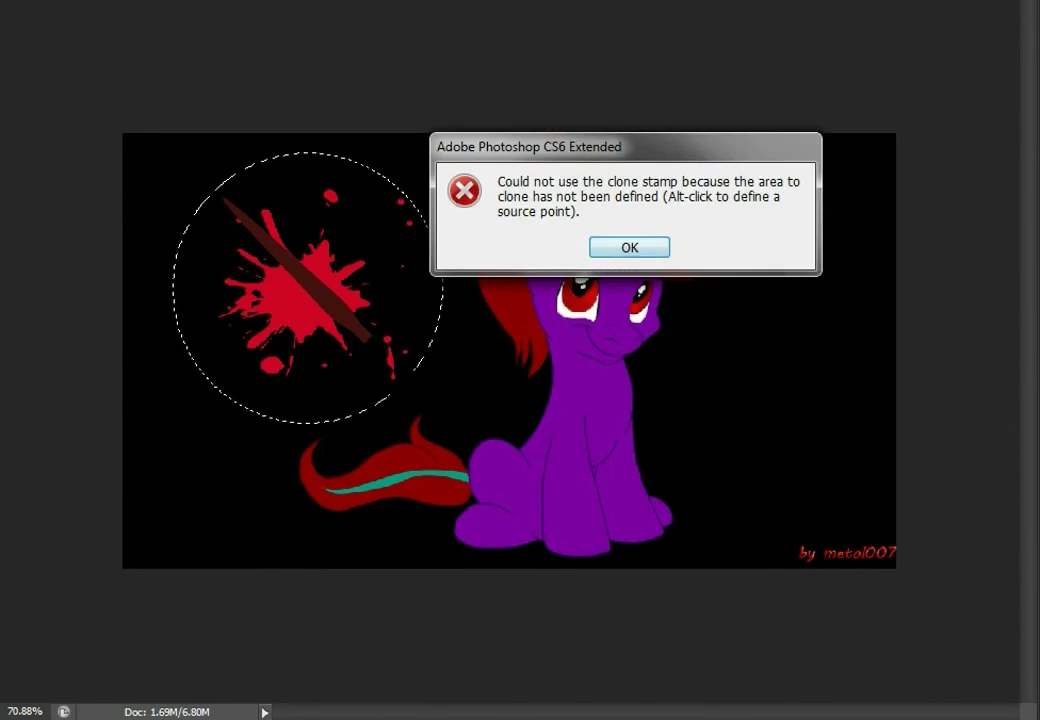
key("Return")
key("alt+BackSpace")
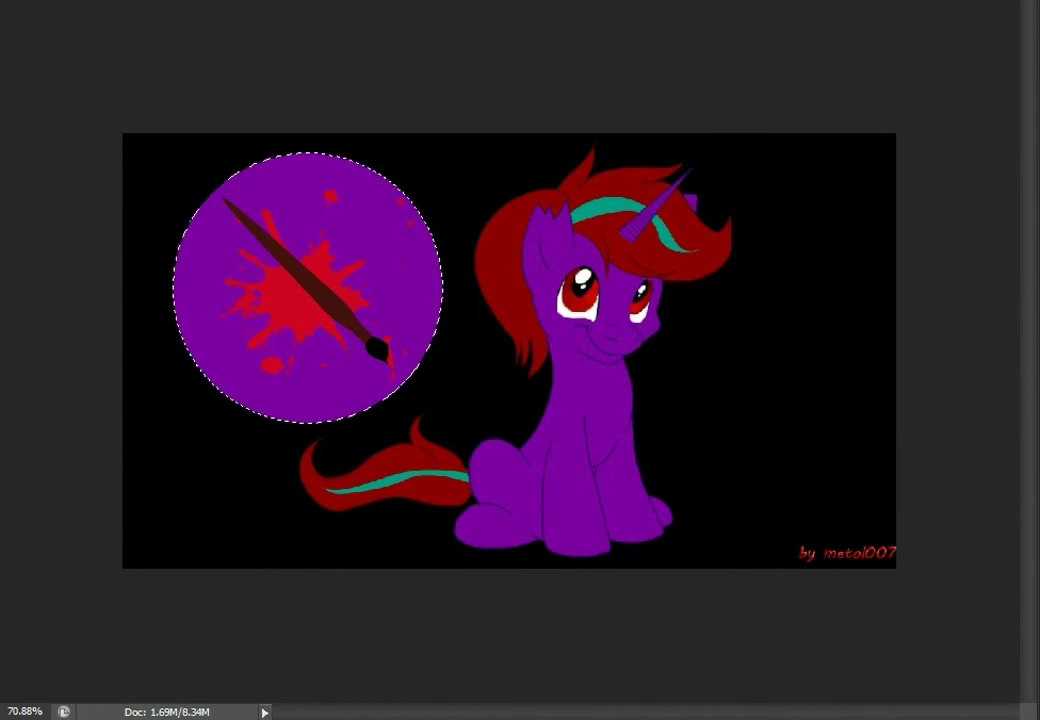
Merge the purple circle, paint splatter and paintbrush into a single cutie mark layer
key("ctrl+t")
key("Return")
key("ctrl+e")
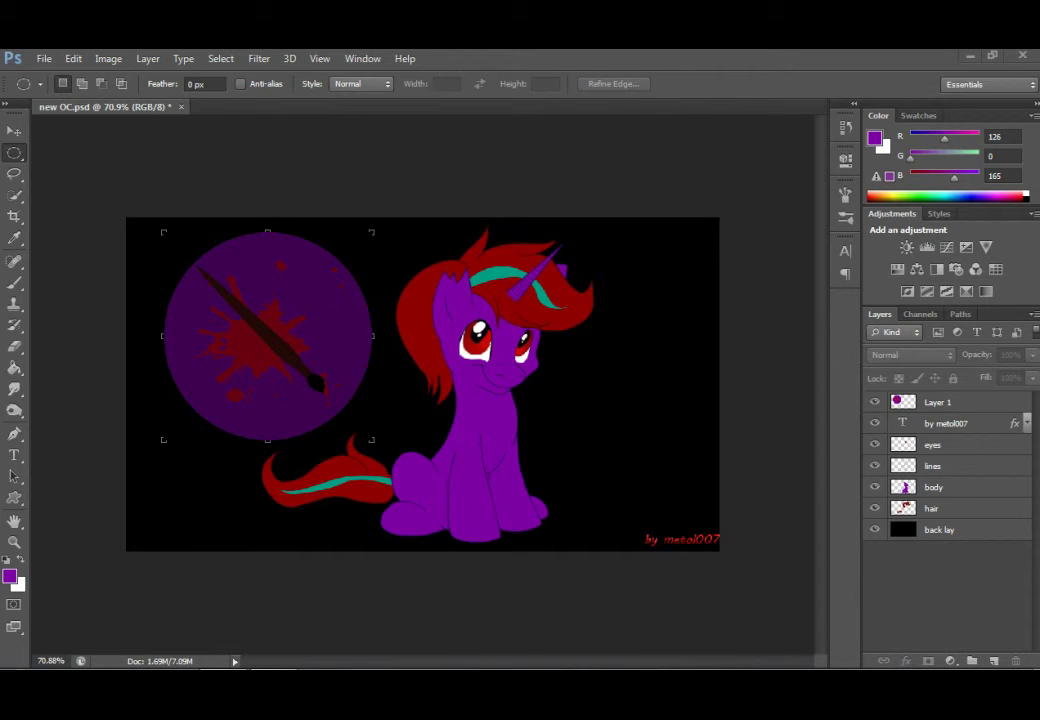
left_click(939, 529)
left_click(932, 466)
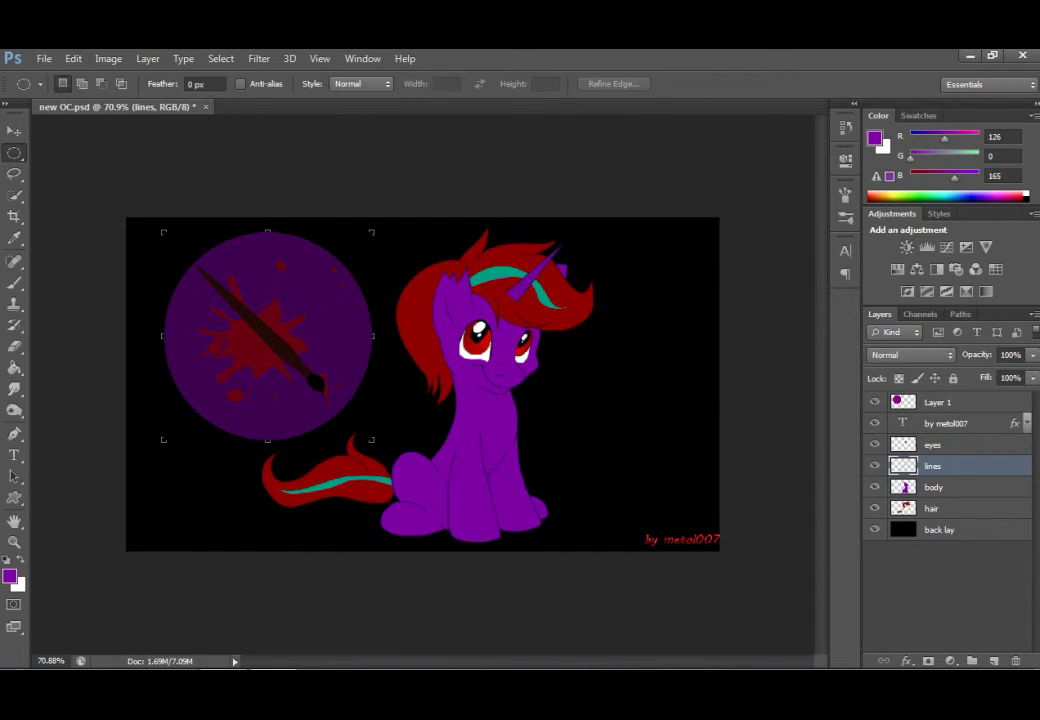
left_click(931, 508)
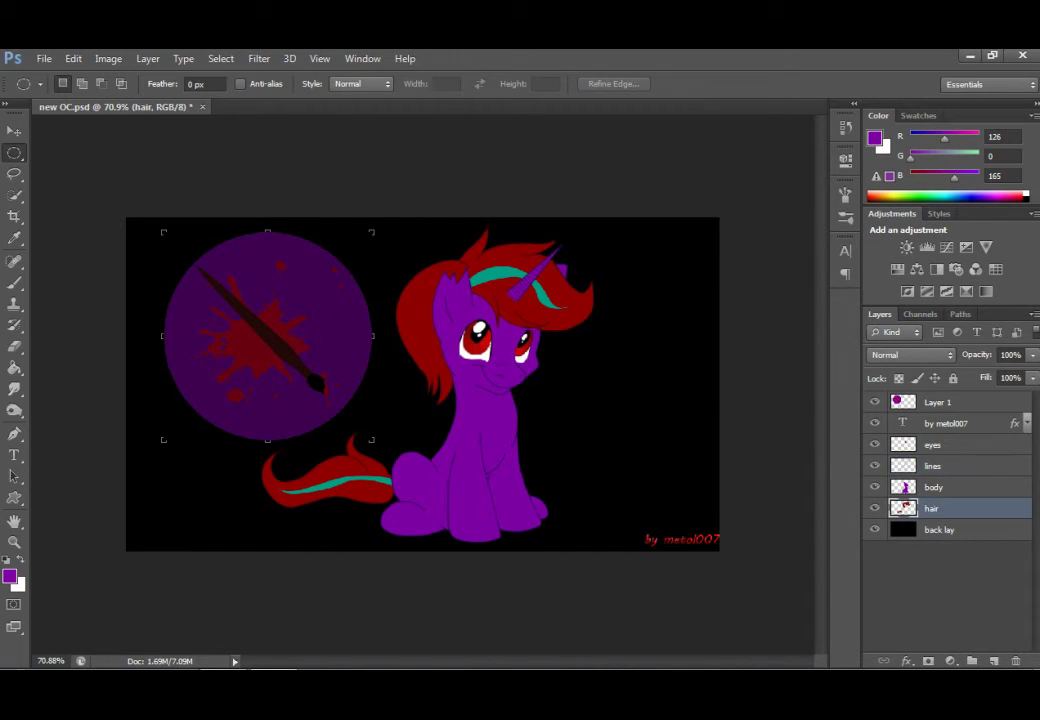
left_click(939, 529)
key("v")
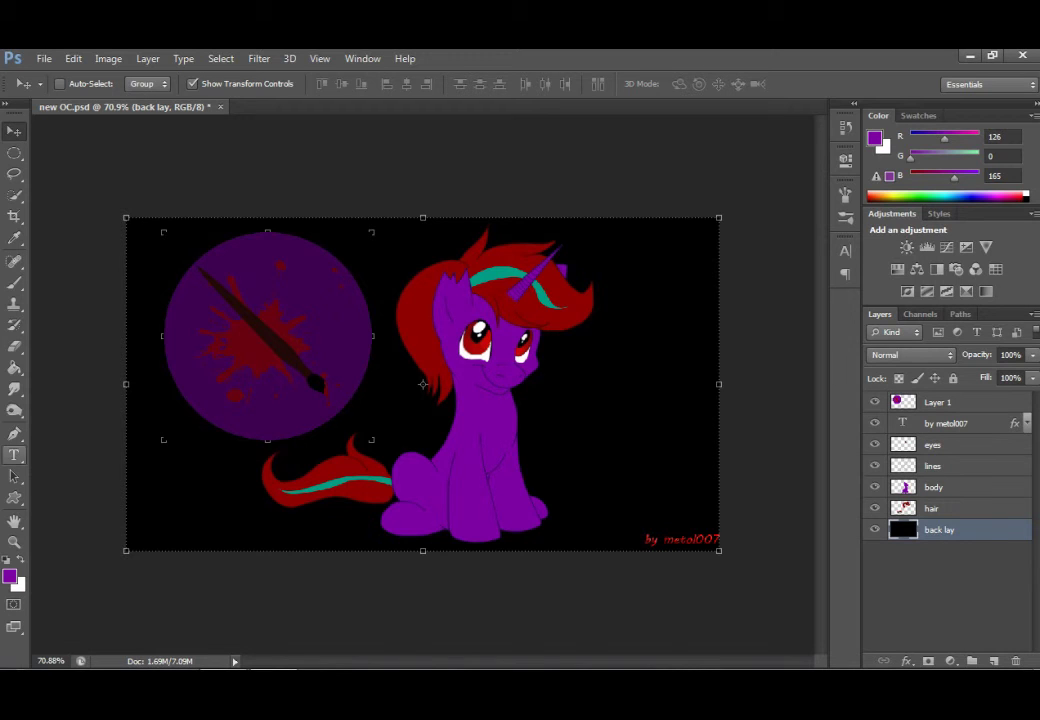
key("p")
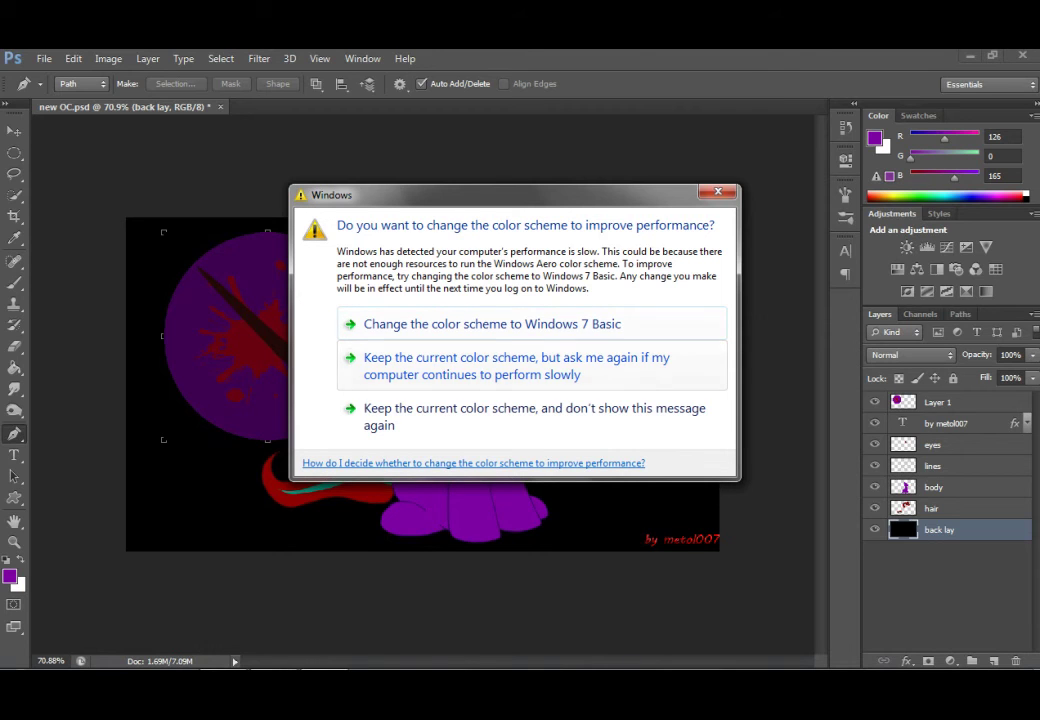
Keep the current Windows color scheme, with the option to be asked again if performance stays slow
left_click(516, 366)
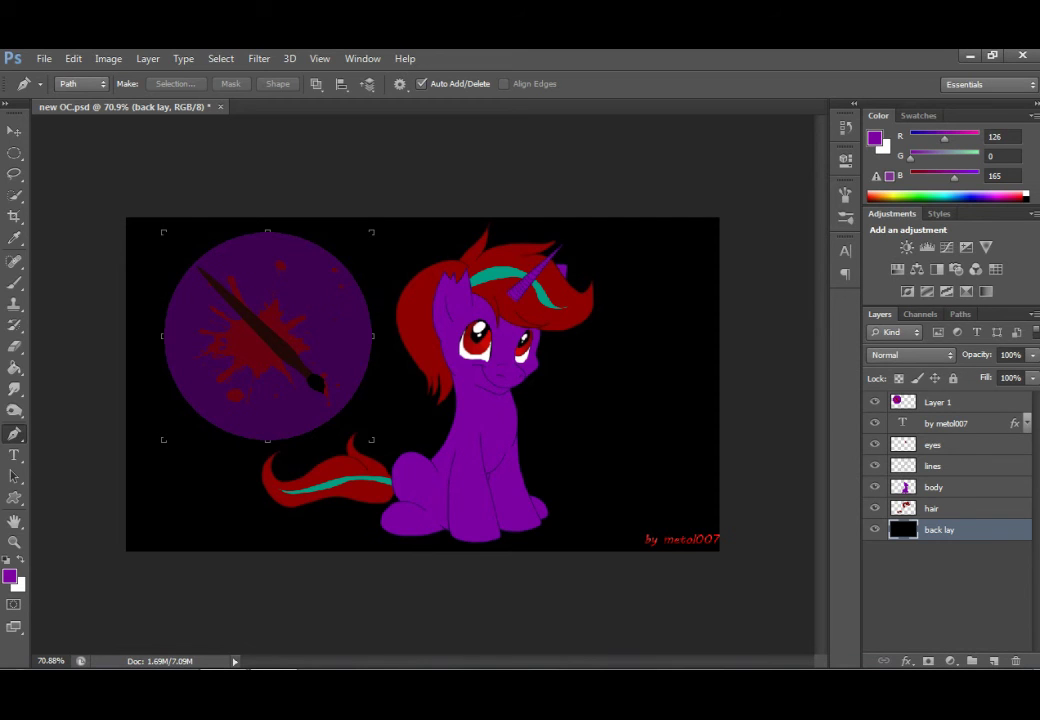
Hide and show the back lay, hair, body and lines layers one at a time to examine what each contributes
left_click(875, 529)
left_click(875, 529)
left_click(875, 508)
left_click(875, 508)
left_click(875, 487)
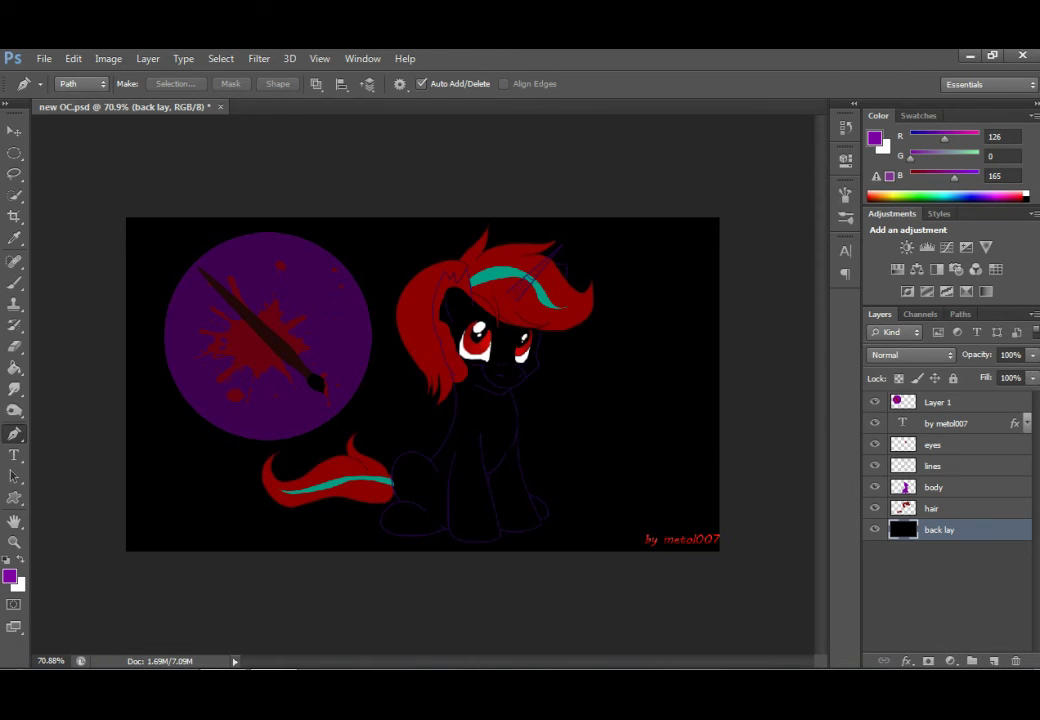
left_click(875, 487)
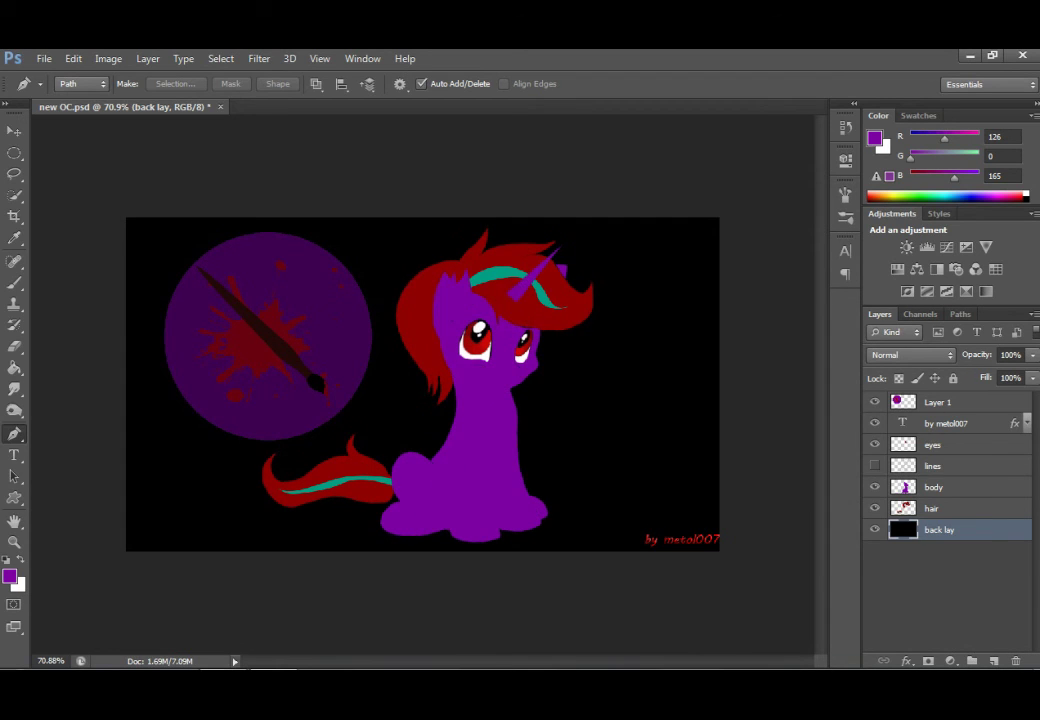
left_click(875, 466)
left_click(875, 466)
Examine the unicorn's face up close by toggling the lines and eyes layers, and return to the whole picture
scroll(516, 335, "up", 10)
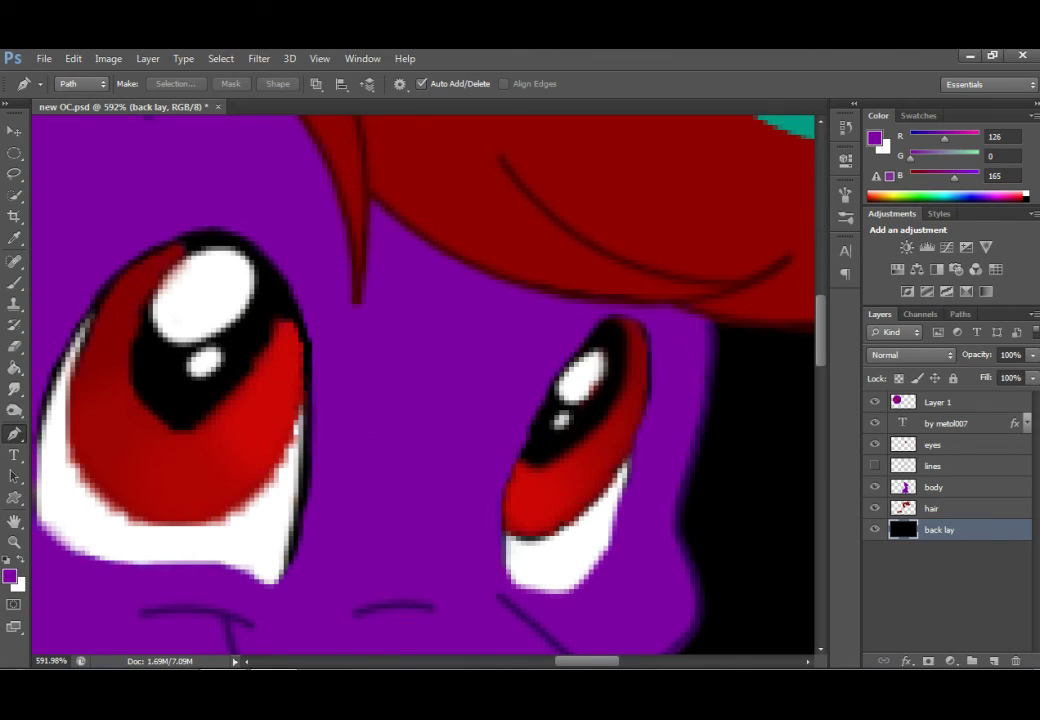
left_click(875, 466)
left_click(875, 466)
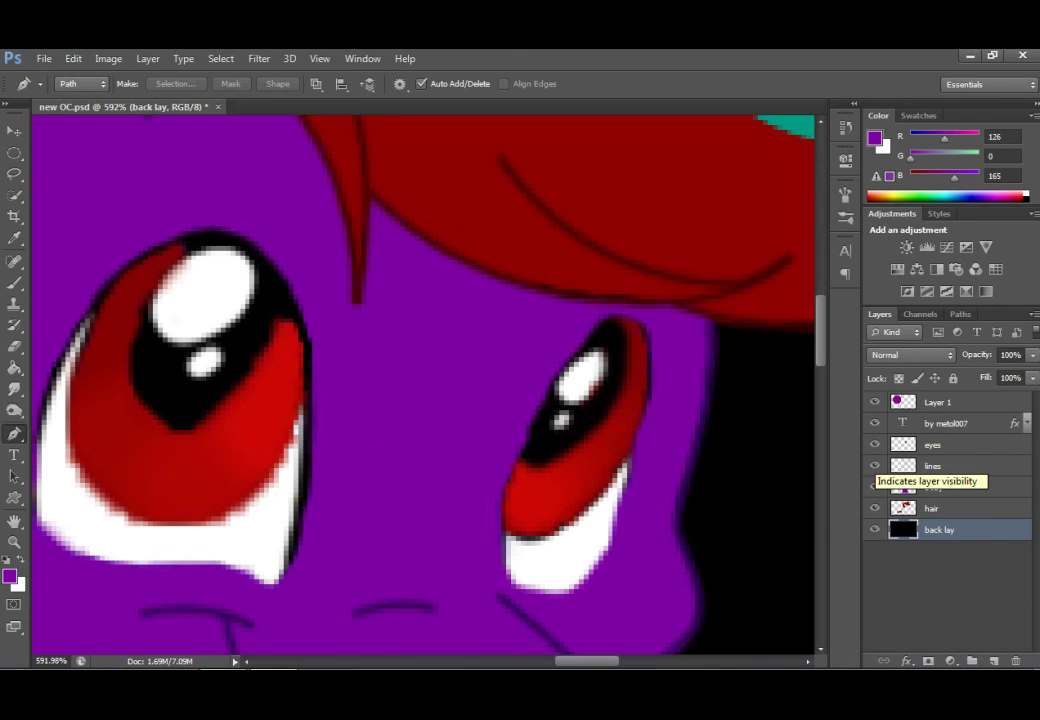
left_click(875, 466)
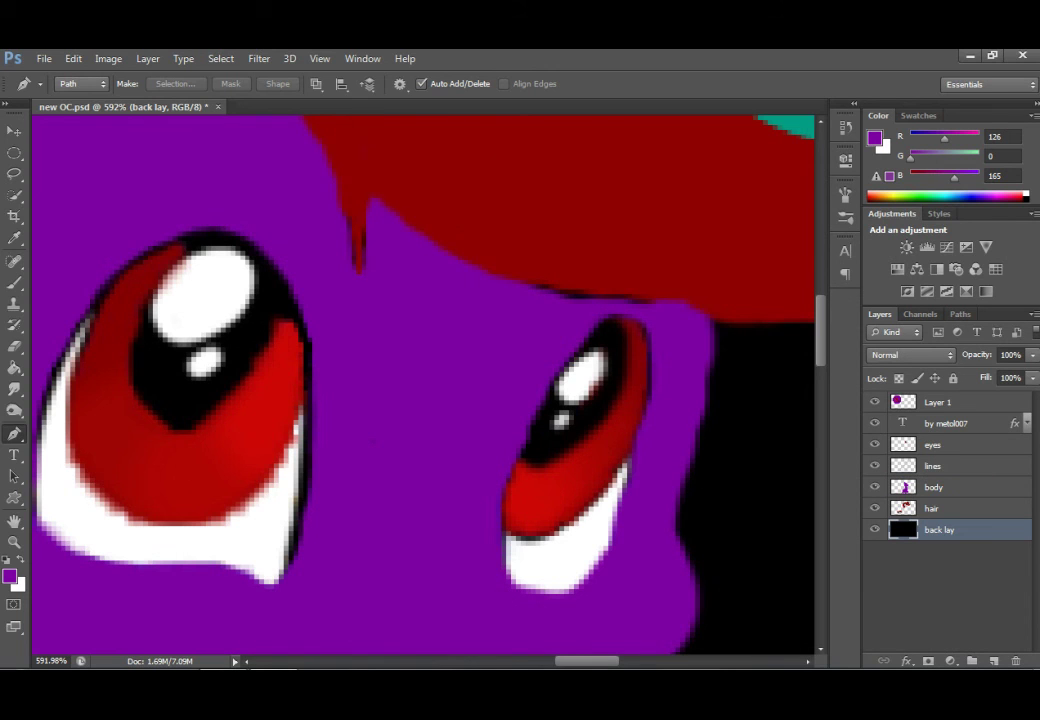
left_click(875, 466)
left_click(875, 445)
left_click(875, 445)
scroll(730, 433, "down", 6)
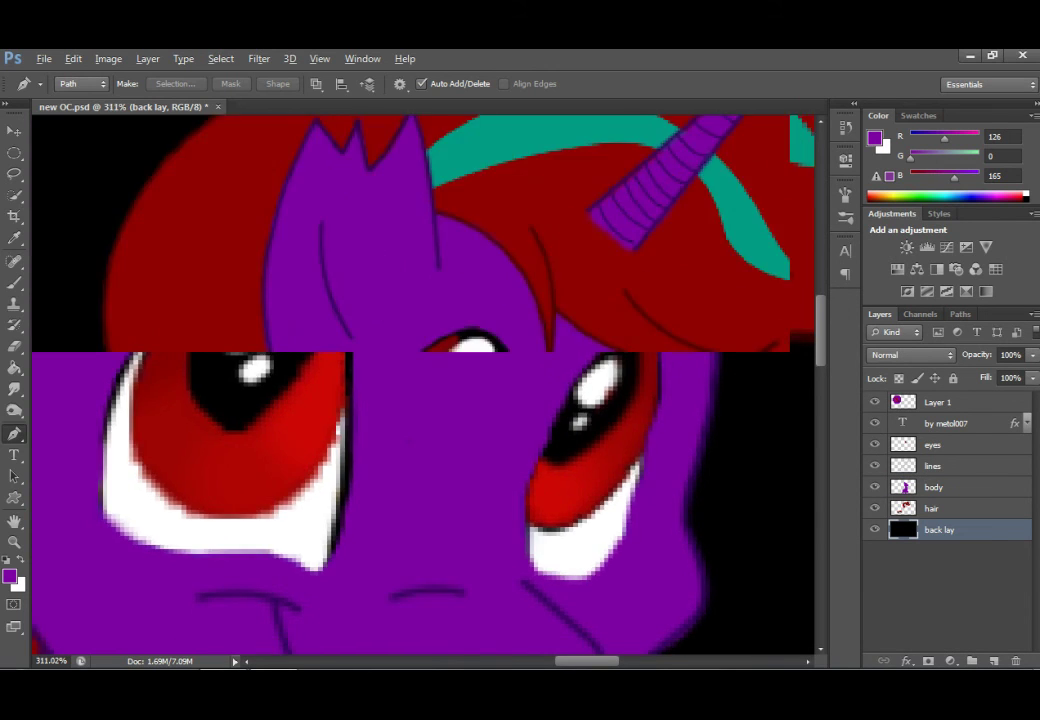
scroll(422, 415, "down", 1)
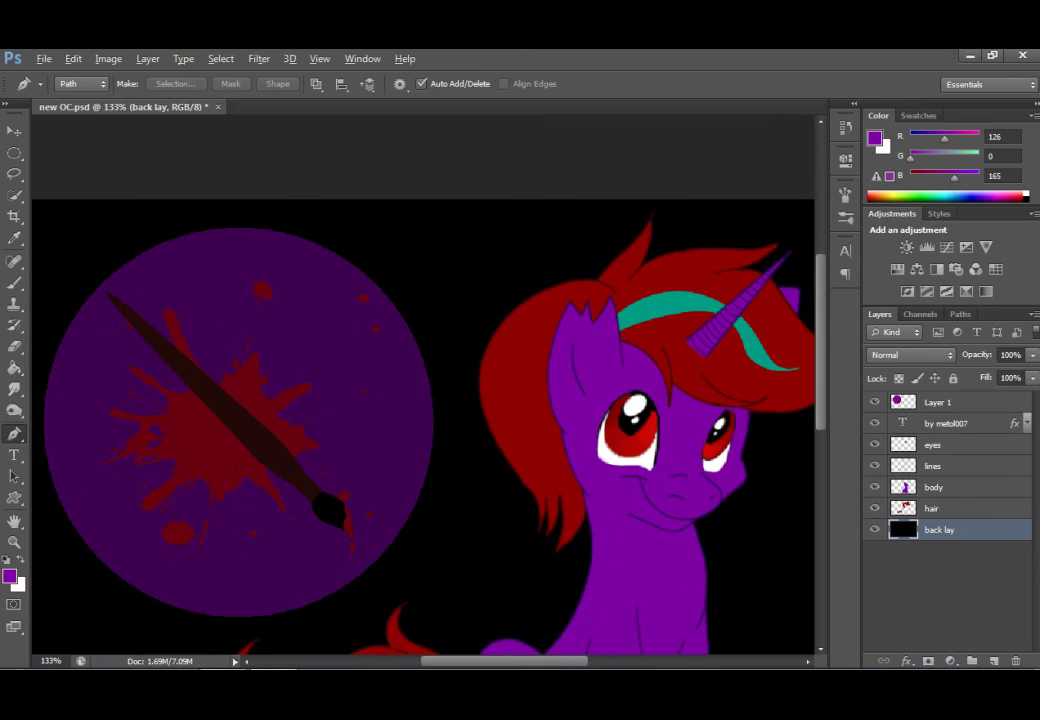
key("ctrl+0")
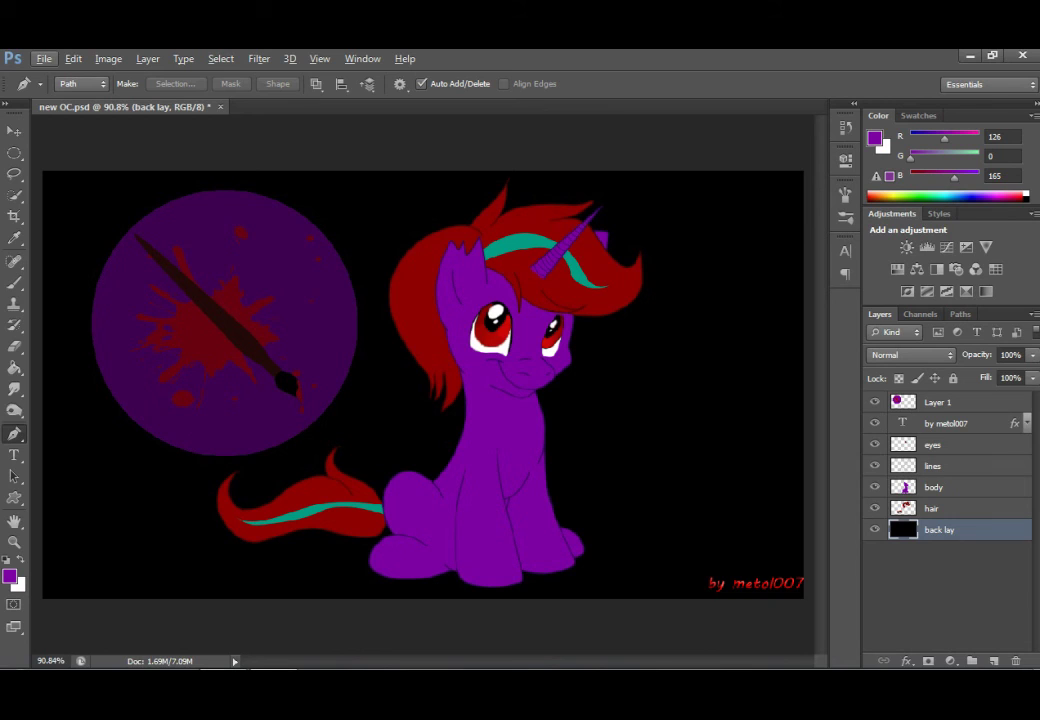